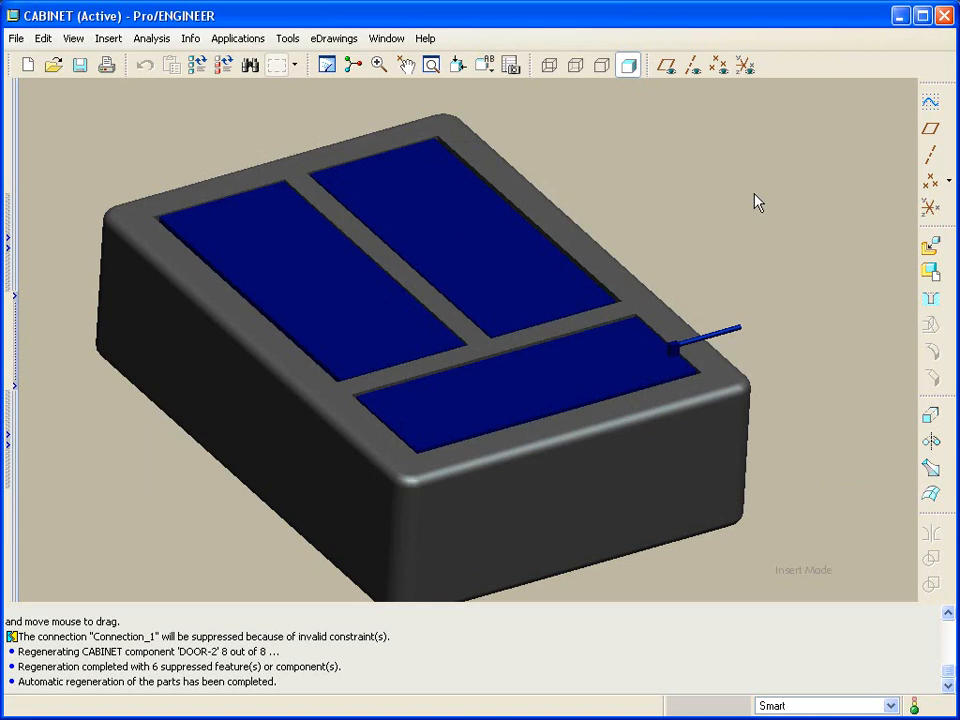
Swing the two side-by-side doors and the wide lower door partly open on the cabinet.
{"action": "left_click", "coordinate": [405, 65]}
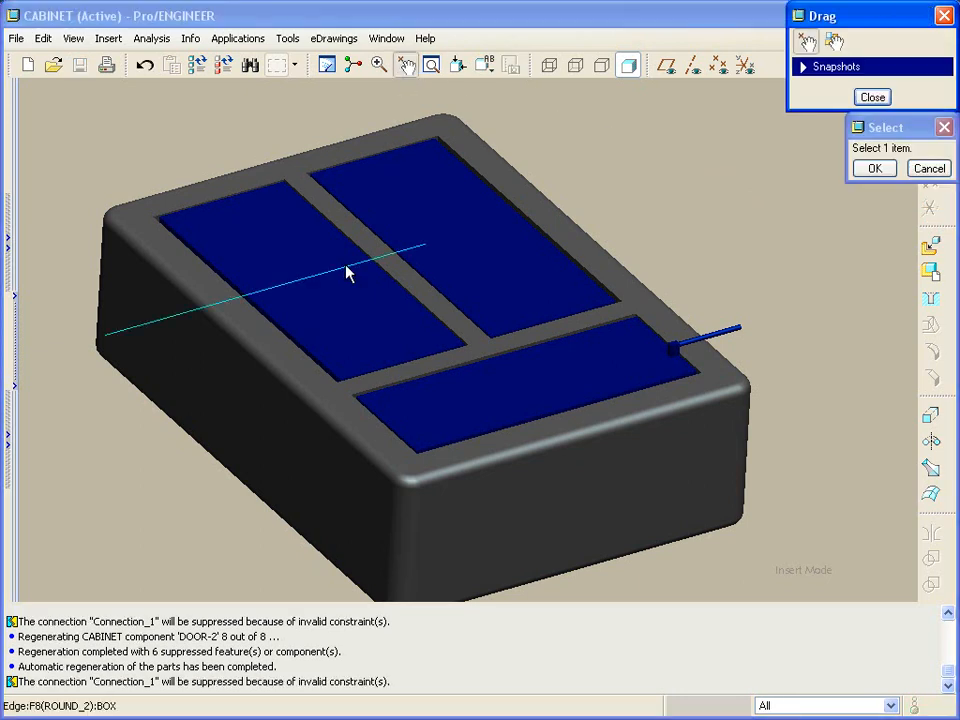
{"action": "left_click", "coordinate": [375, 280]}
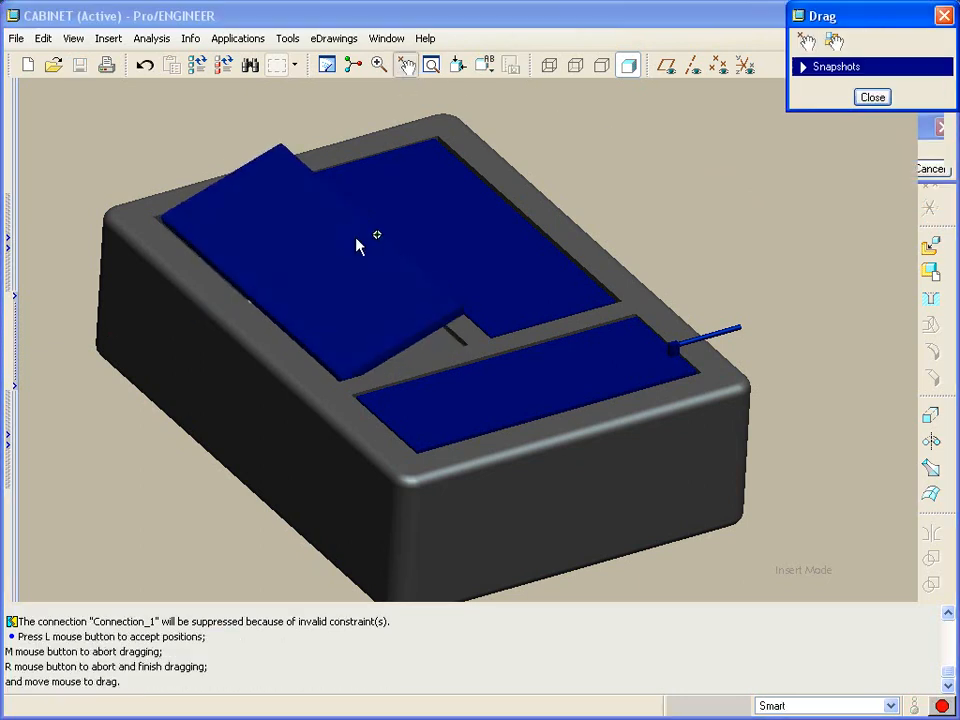
{"action": "left_click", "coordinate": [340, 234]}
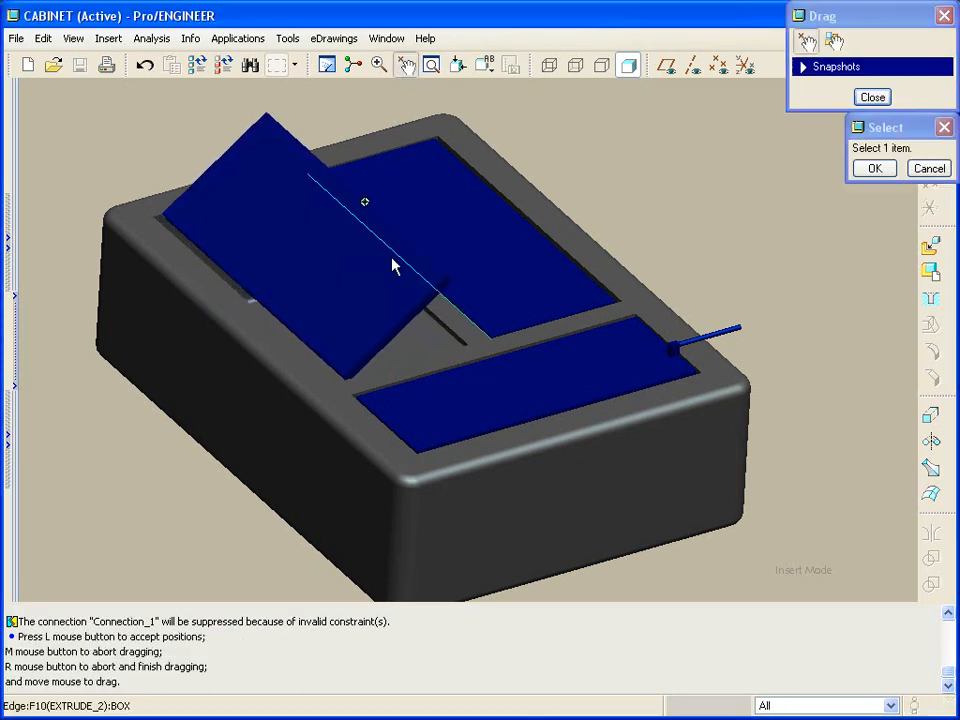
{"action": "left_click", "coordinate": [479, 315]}
{"action": "left_click", "coordinate": [510, 268]}
{"action": "left_click", "coordinate": [630, 326]}
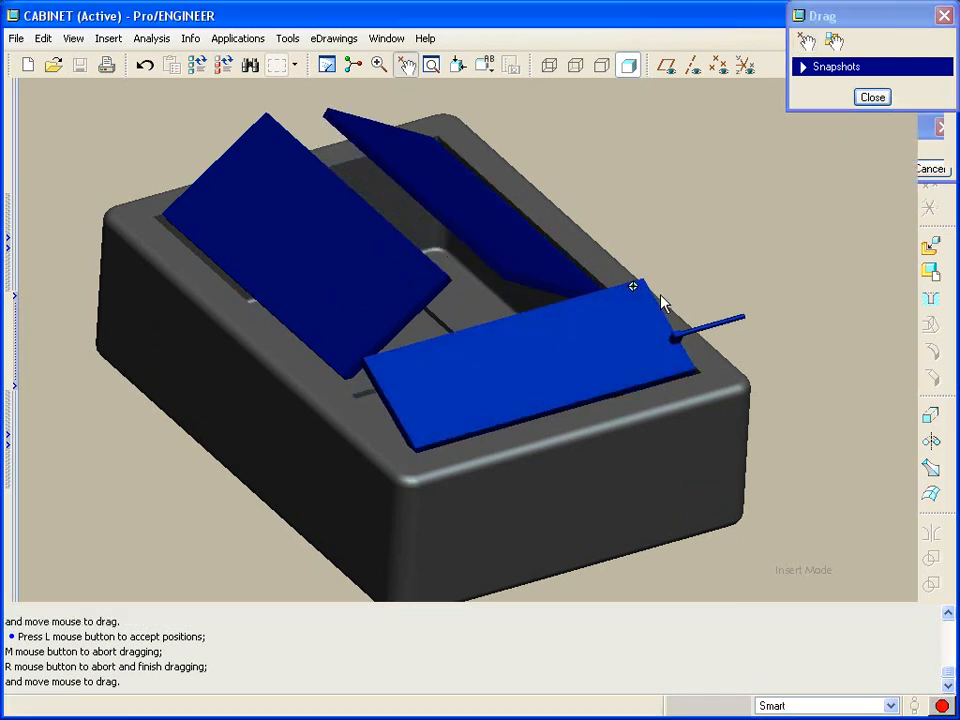
{"action": "left_click", "coordinate": [662, 302]}
{"action": "middle_click", "coordinate": [717, 233]}
{"action": "middle_click_drag", "start_coordinate": [717, 233], "coordinate": [735, 232]}
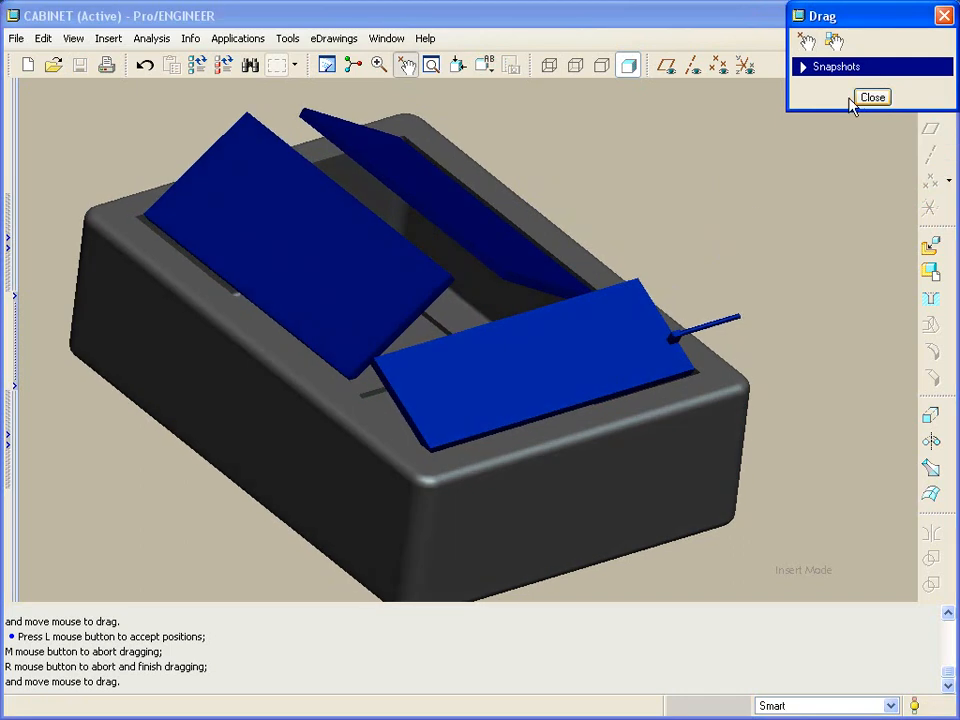
{"action": "left_click", "coordinate": [870, 99]}
{"action": "middle_click_drag", "start_coordinate": [807, 136], "coordinate": [808, 141]}
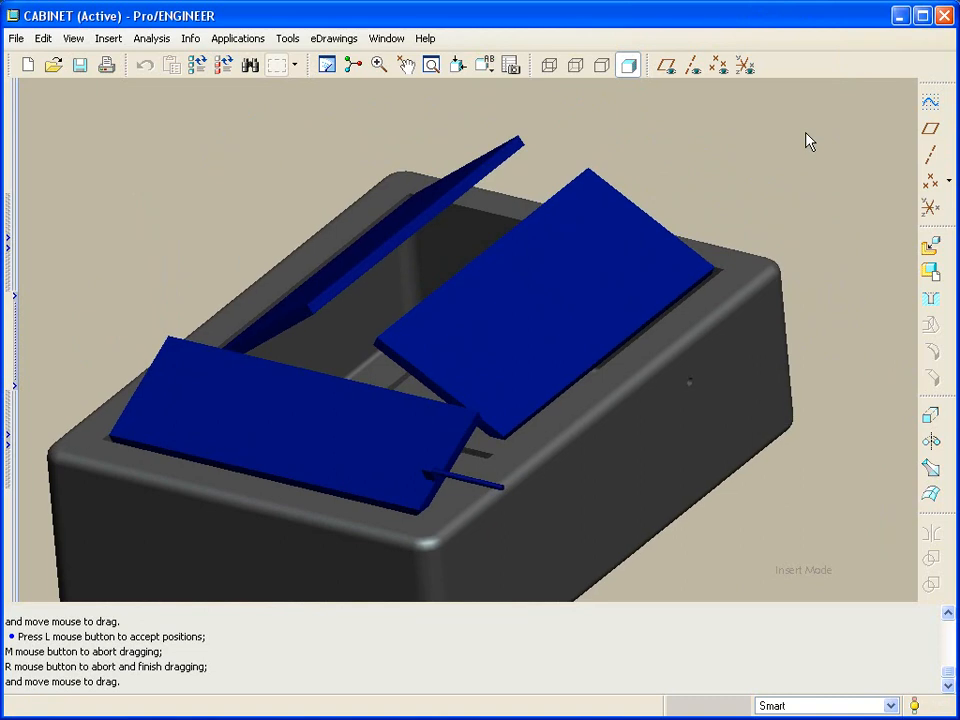
{"action": "middle_click_drag", "start_coordinate": [808, 141], "coordinate": [808, 141]}
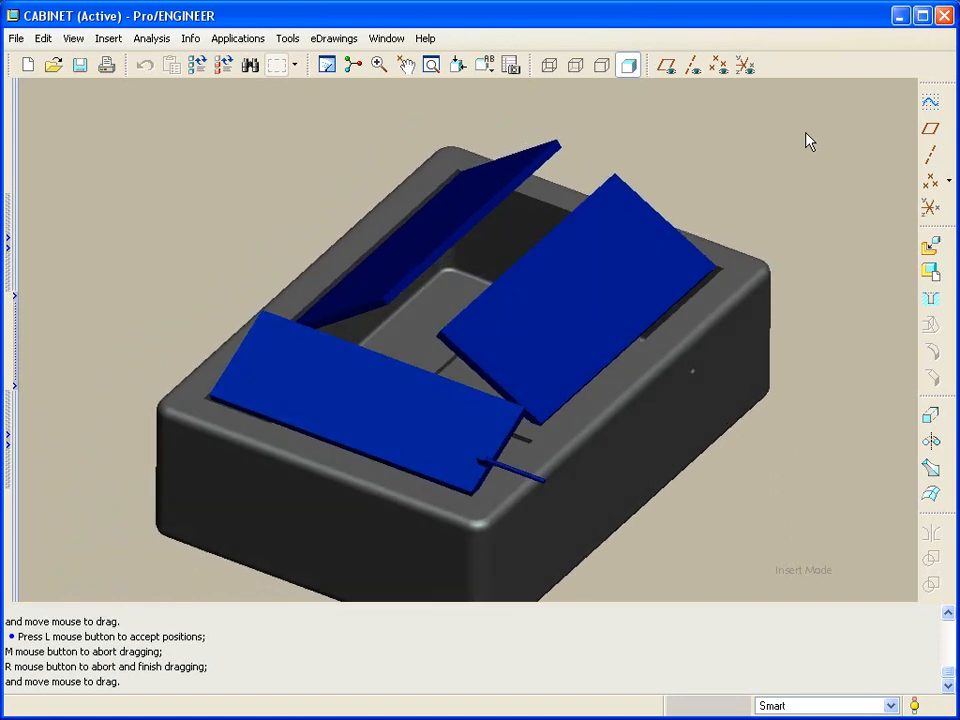
Switch to the HINGE assembly, set the angle between its two halves to 135° and regenerate.
{"action": "left_click", "coordinate": [386, 38]}
{"action": "left_click", "coordinate": [416, 226]}
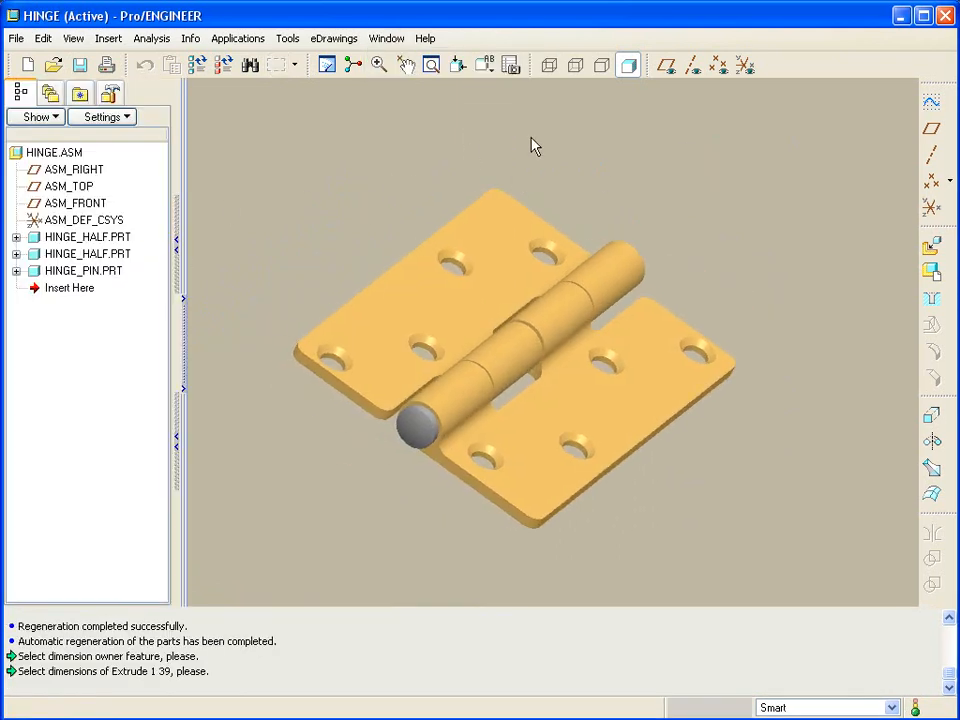
{"action": "double_click", "coordinate": [497, 225]}
{"action": "double_click", "coordinate": [530, 307]}
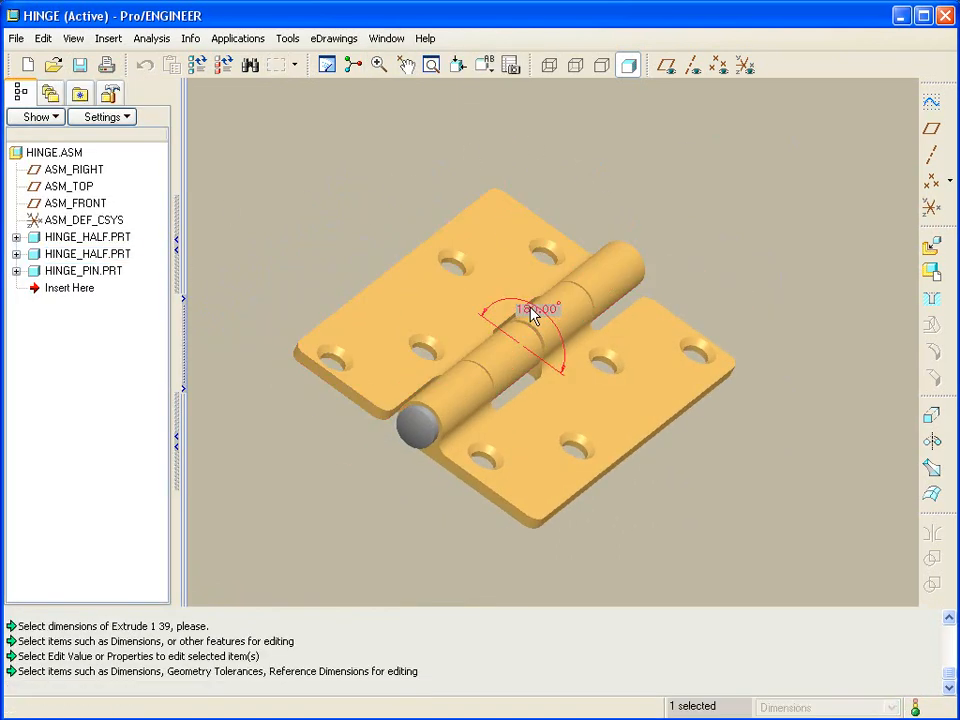
{"action": "type", "text": "135"}
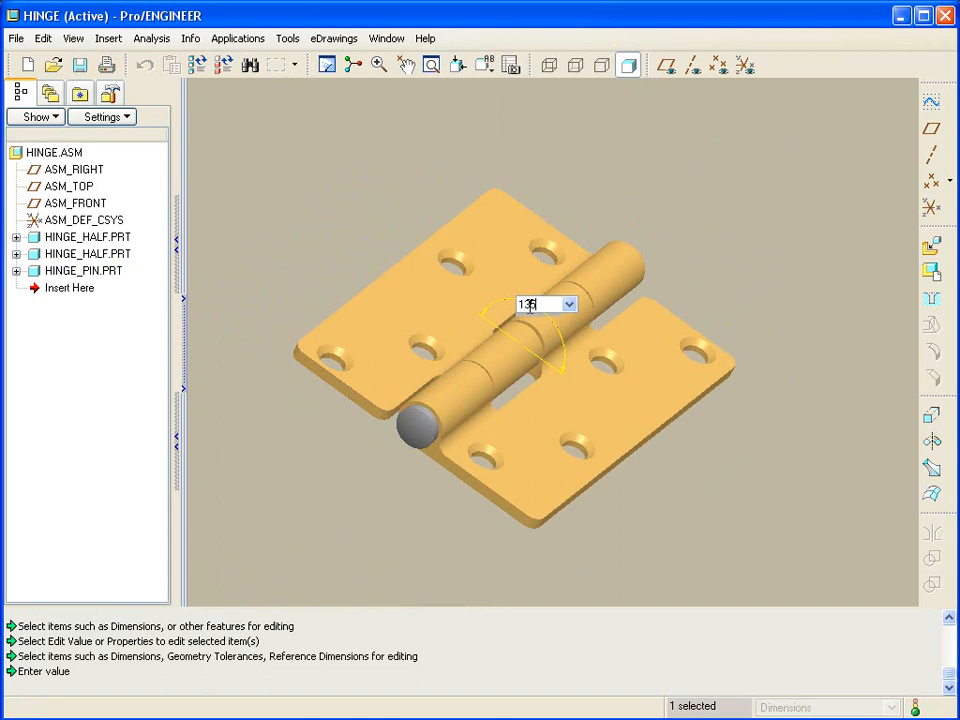
{"action": "key", "text": "Return"}
{"action": "key", "text": "ctrl+g"}
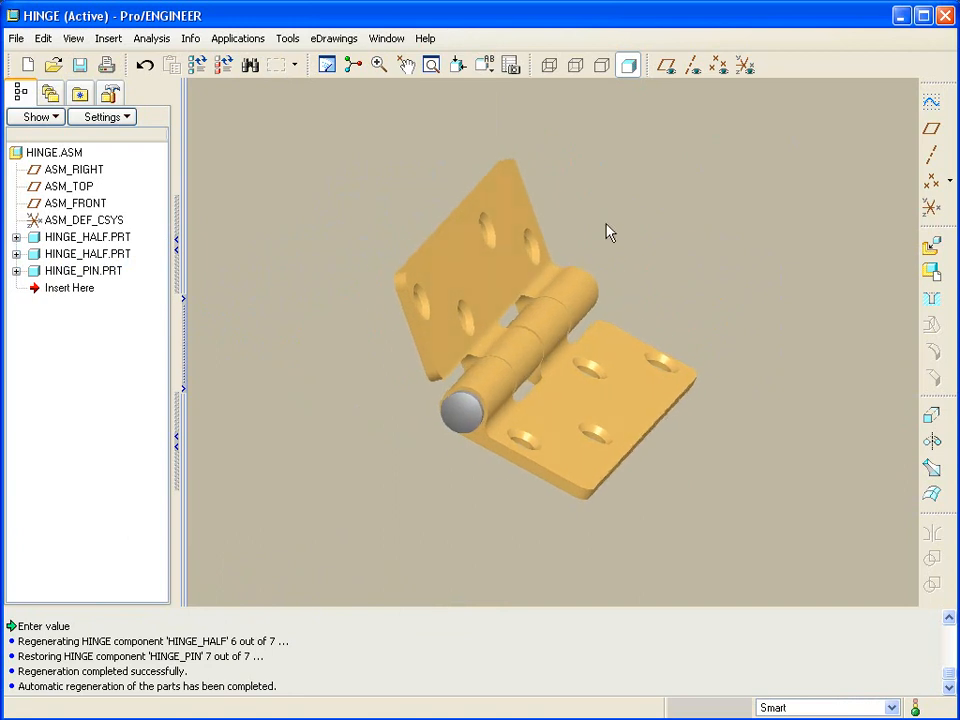
Set the angle between the hinge halves to 180° and regenerate the assembly.
{"action": "double_click", "coordinate": [514, 276]}
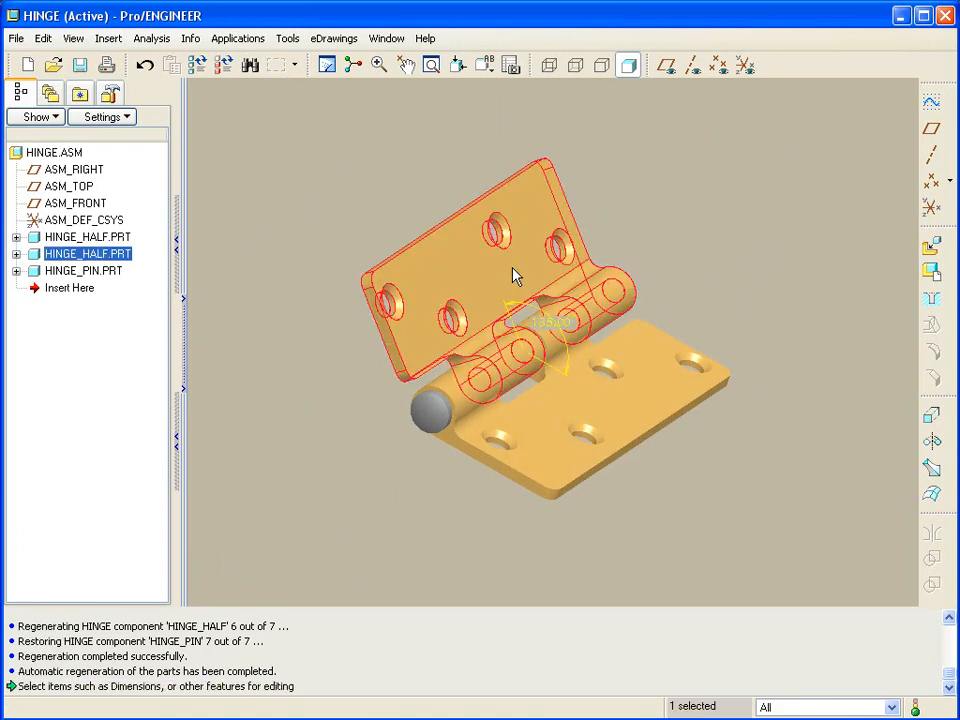
{"action": "double_click", "coordinate": [552, 322]}
{"action": "type", "text": "180"}
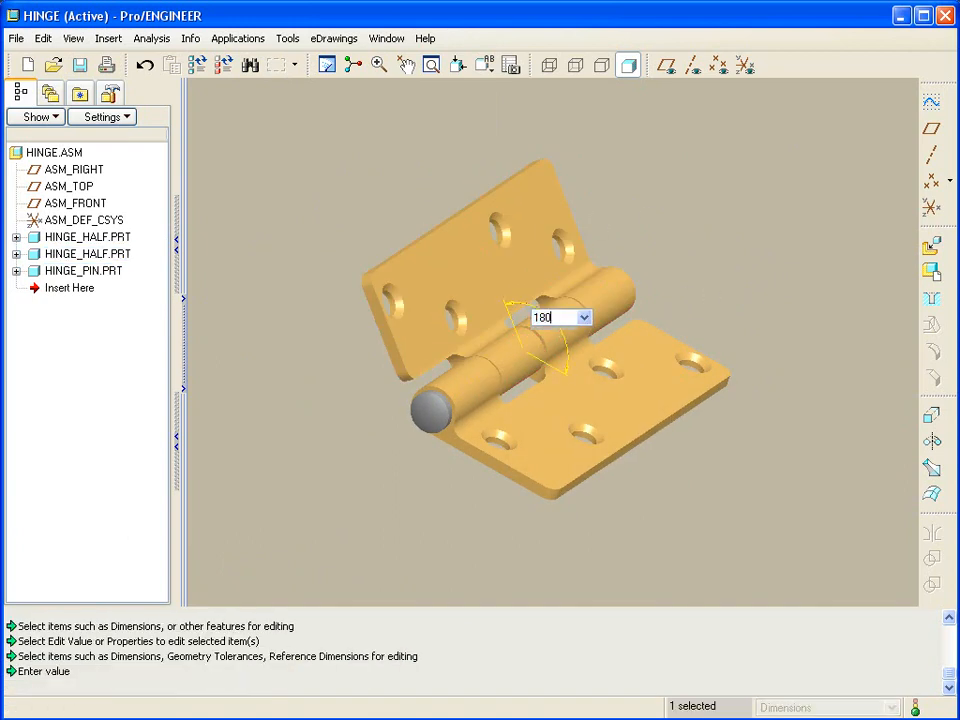
{"action": "key", "text": "Return"}
{"action": "key", "text": "ctrl+g"}
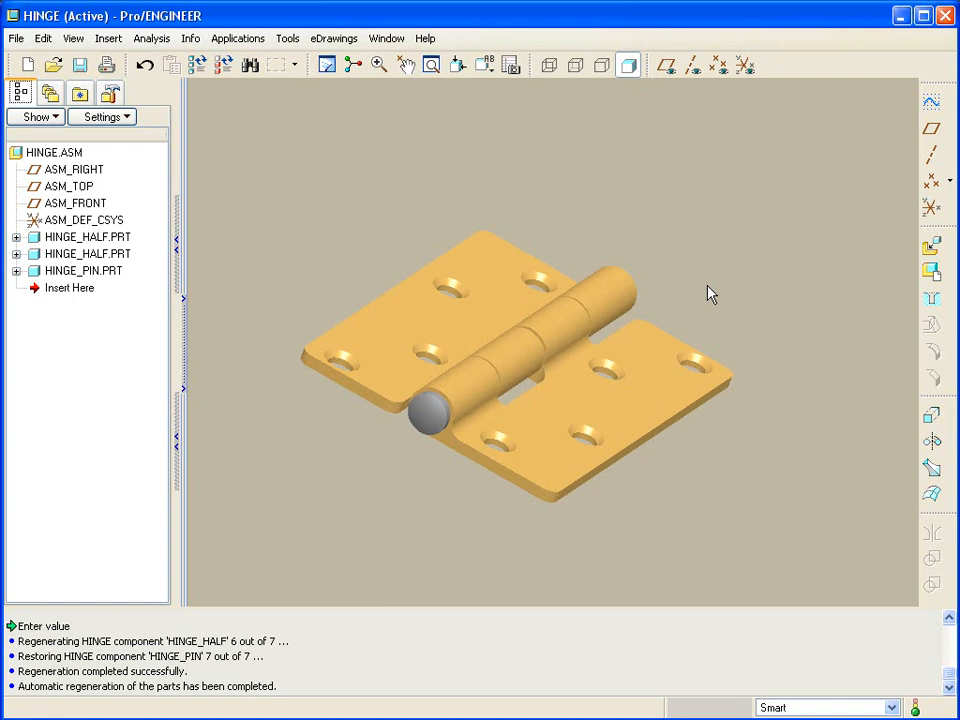
Open the hinge assembly's Flexibility setup and examine which dimensions are prepared as varied items.
{"action": "middle_click_drag", "start_coordinate": [711, 294], "coordinate": [732, 237]}
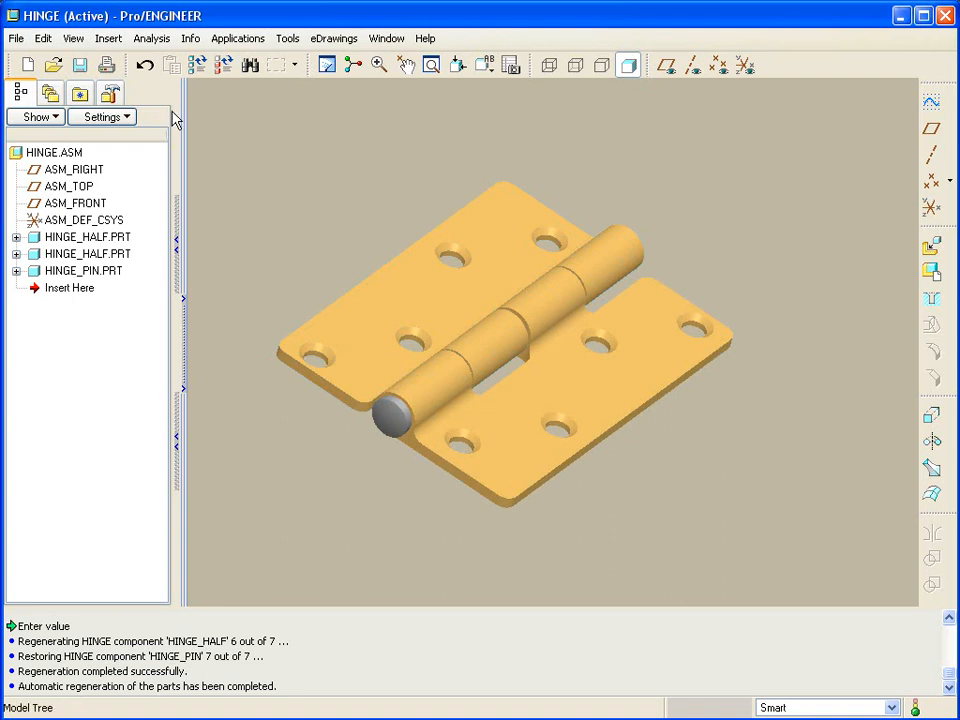
{"action": "left_click", "coordinate": [50, 42]}
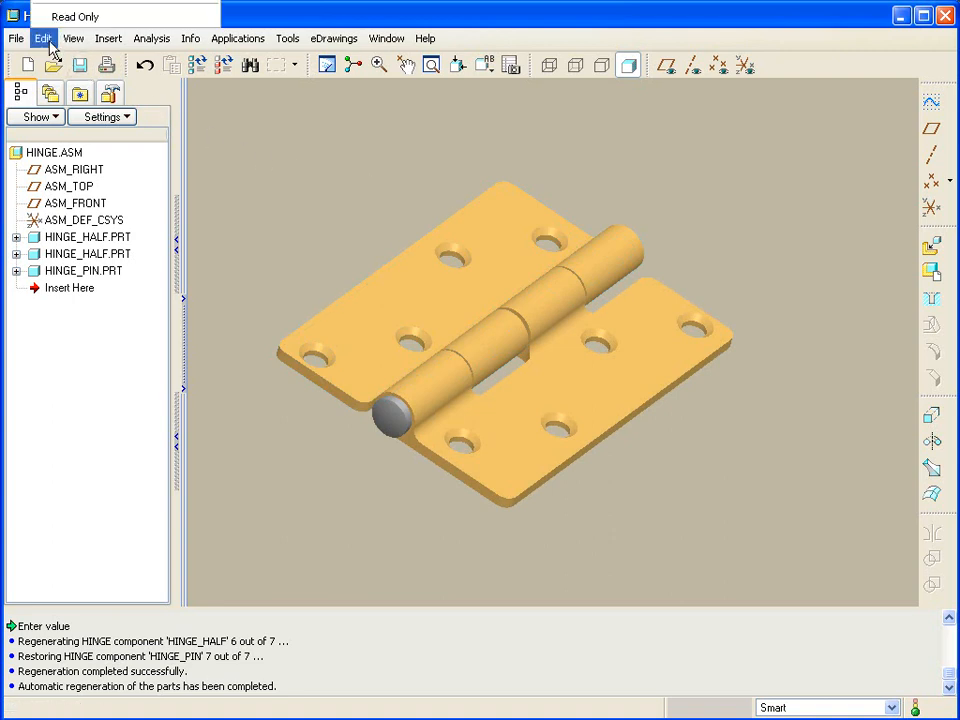
{"action": "left_click", "coordinate": [75, 2]}
{"action": "left_click_drag", "start_coordinate": [752, 2], "coordinate": [849, 104]}
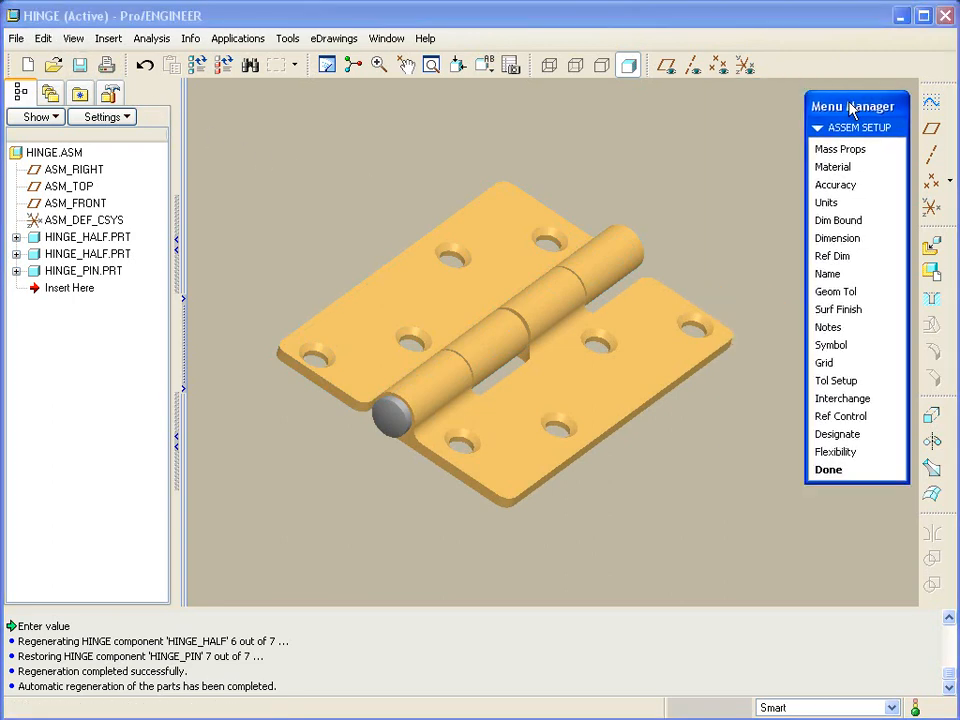
{"action": "left_click", "coordinate": [869, 459]}
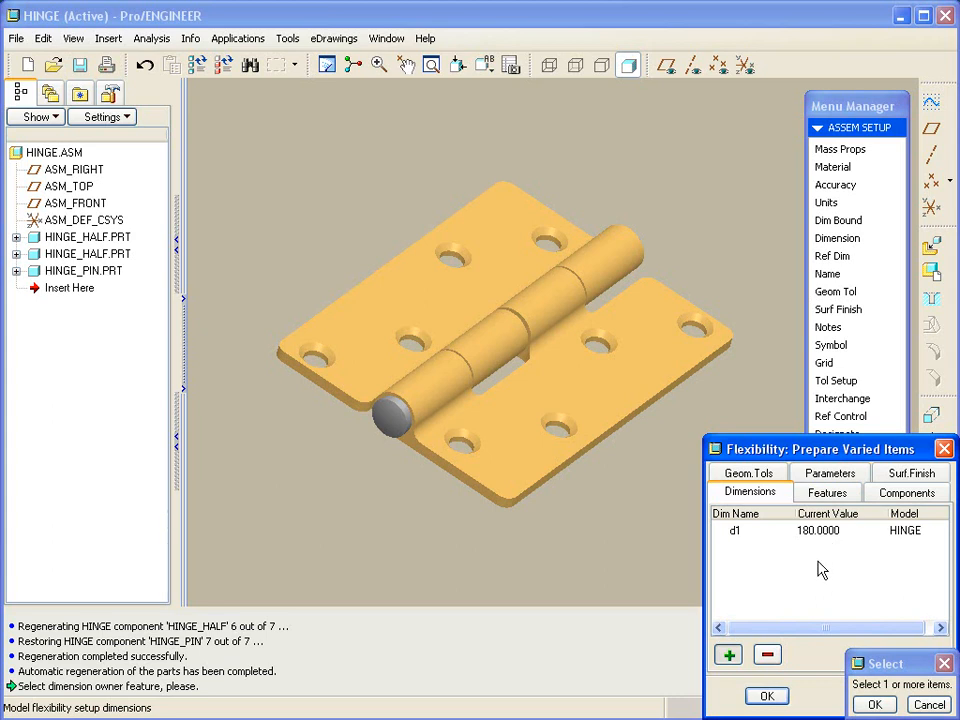
Switch to the CABINET assembly and add hinge.asm as a component, using its pre-defined flexibility.
{"action": "left_click", "coordinate": [386, 38]}
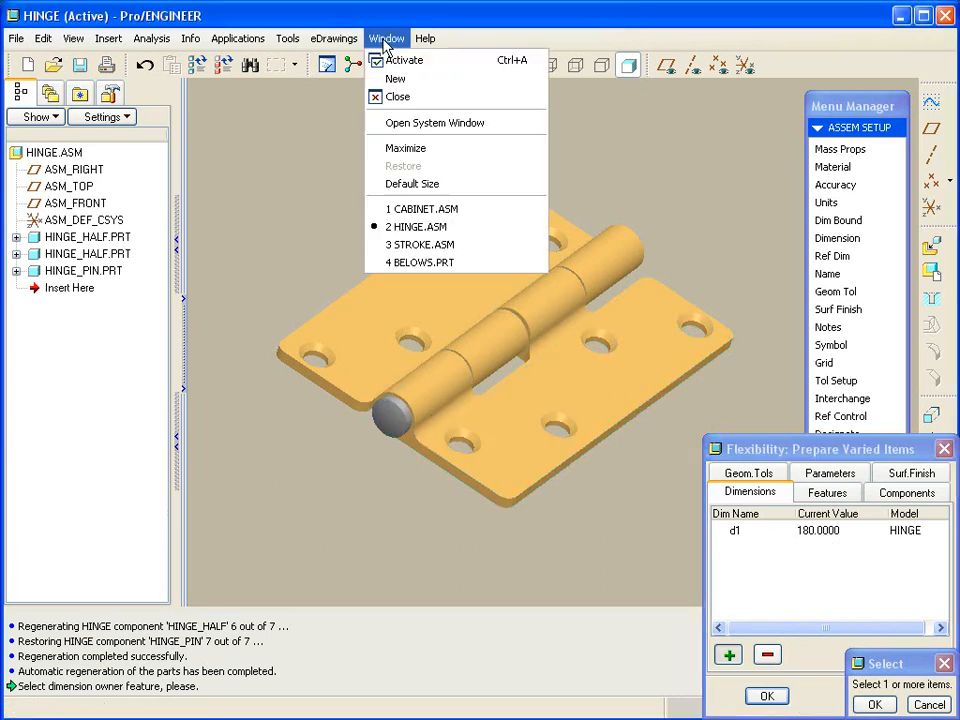
{"action": "left_click", "coordinate": [440, 208]}
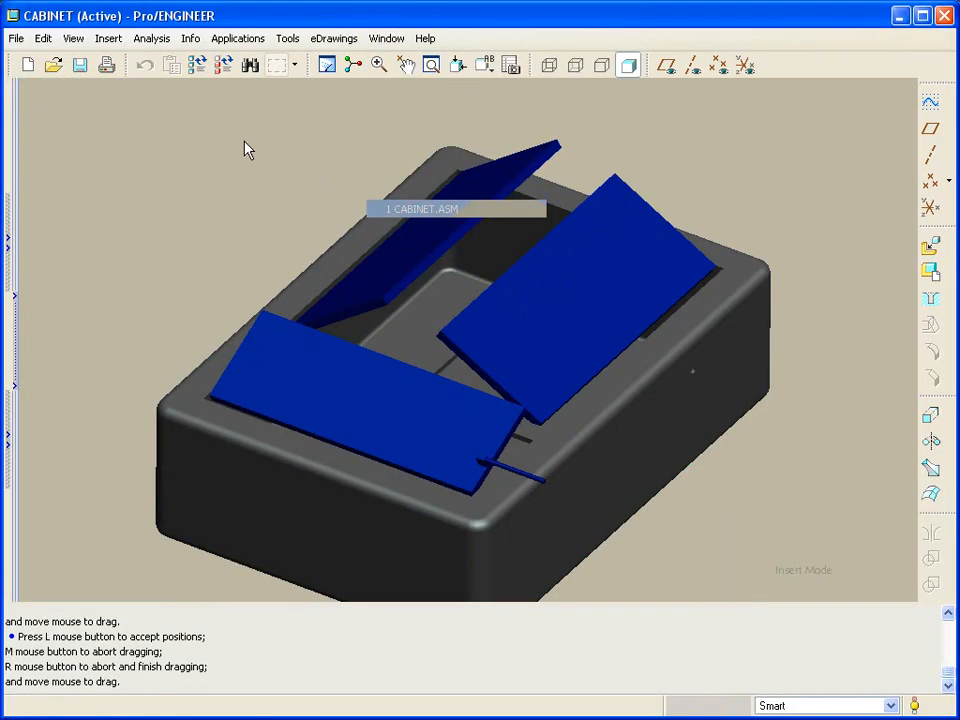
{"action": "left_click", "coordinate": [931, 245]}
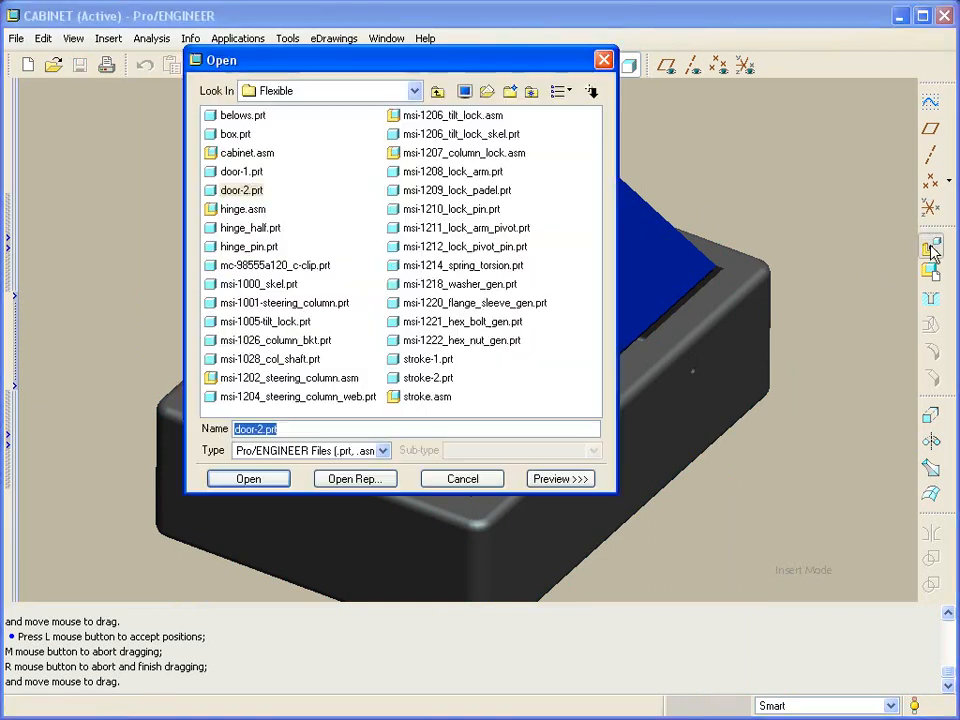
{"action": "double_click", "coordinate": [243, 209]}
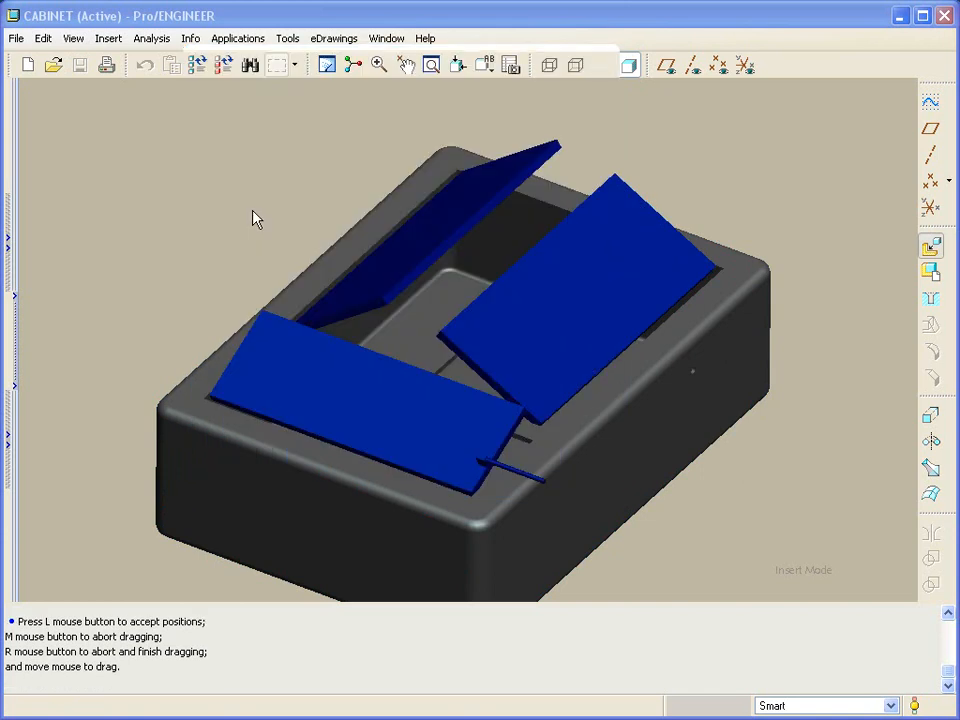
{"action": "left_click_drag", "start_coordinate": [296, 90], "coordinate": [180, 105]}
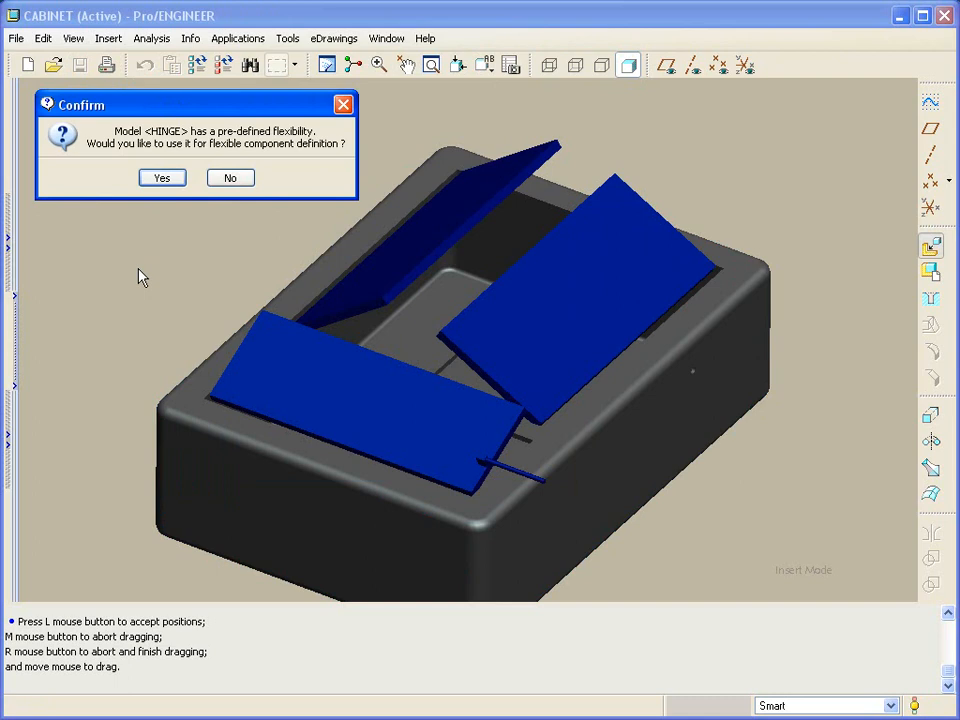
{"action": "left_click", "coordinate": [157, 178]}
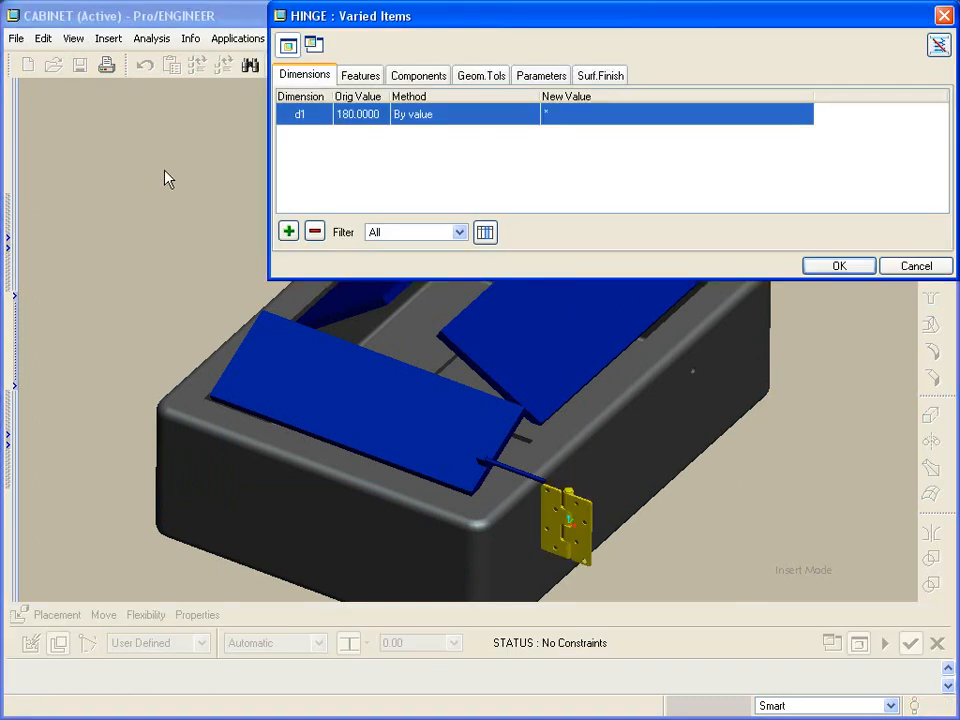
Set the method for the hinge's varied dimension d1 to Angle.
{"action": "left_click", "coordinate": [550, 114]}
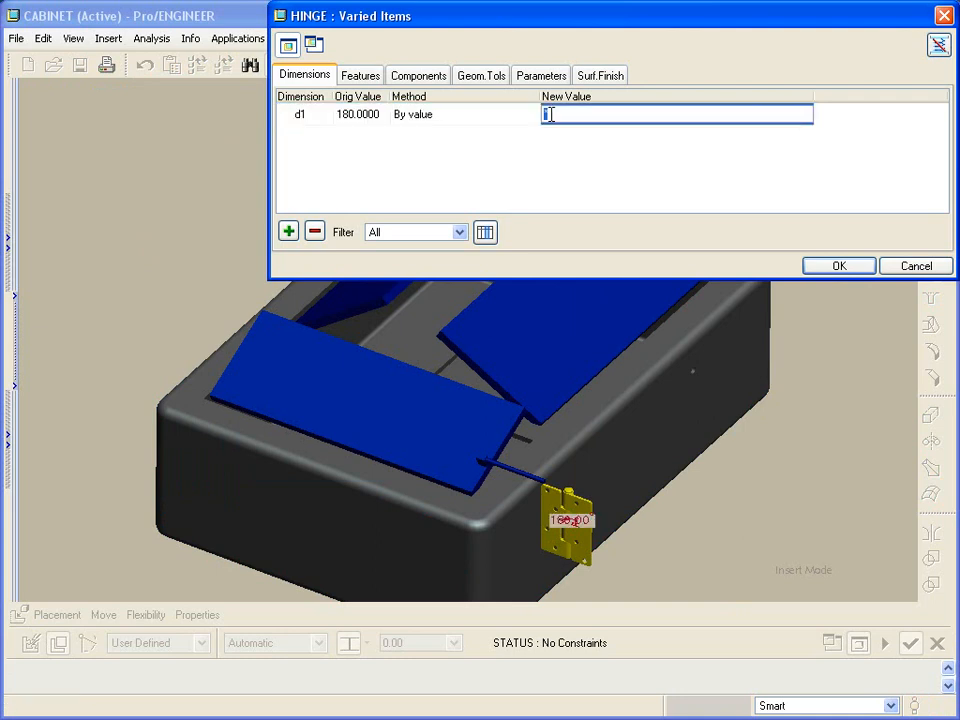
{"action": "left_click", "coordinate": [496, 116]}
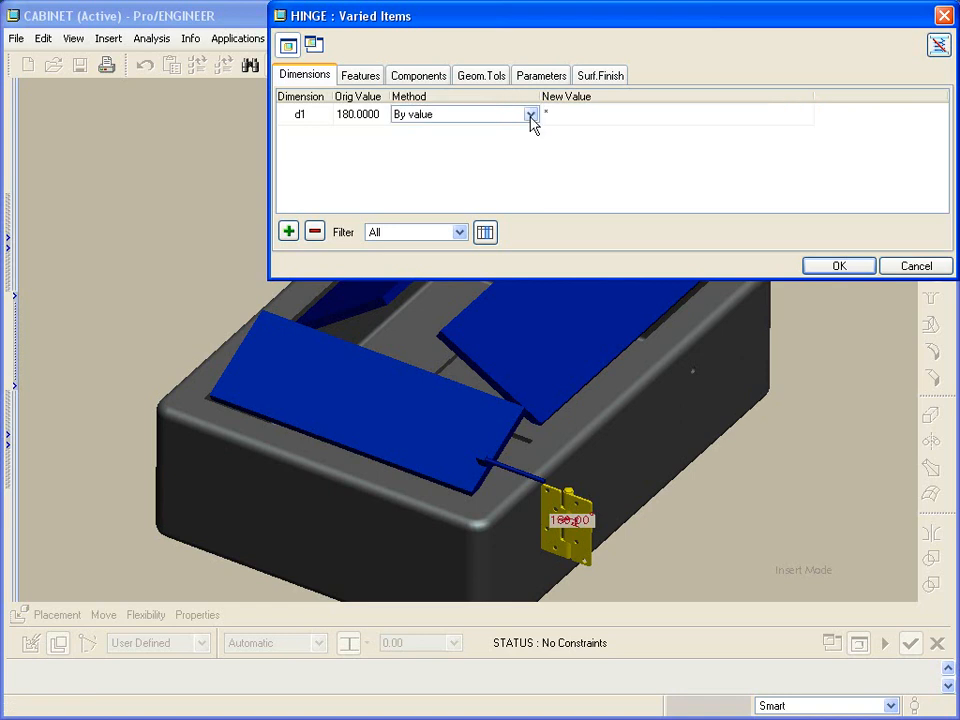
{"action": "left_click", "coordinate": [531, 116]}
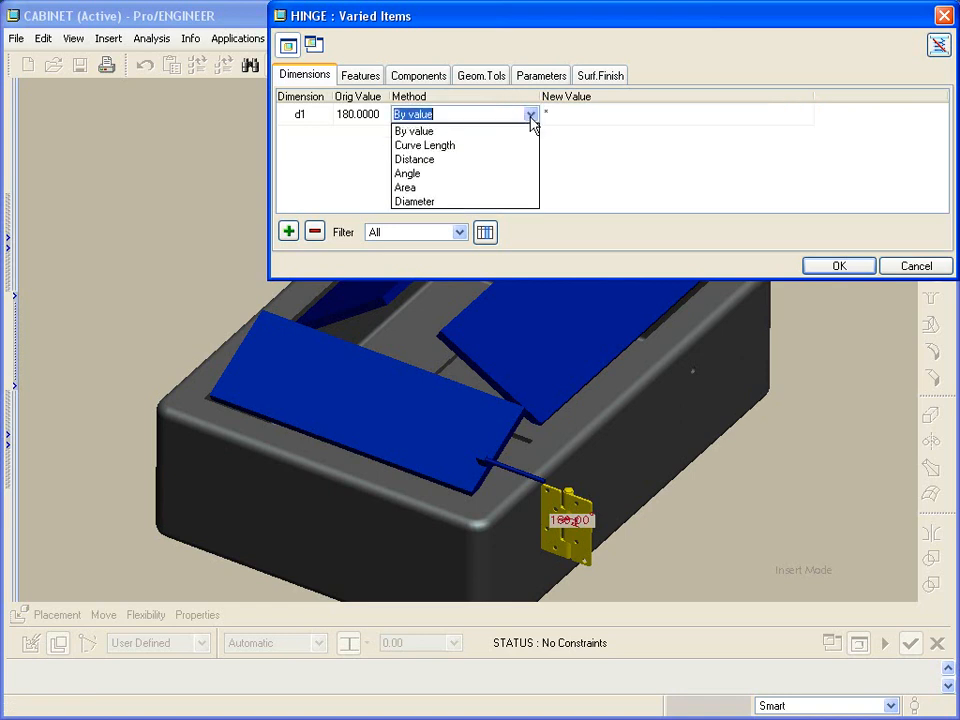
{"action": "left_click", "coordinate": [508, 174]}
Measure the angle between the cabinet's front face and the open side-by-side door's face, and accept it as the value for d1.
{"action": "middle_click_drag", "start_coordinate": [517, 136], "coordinate": [462, 294]}
{"action": "left_click", "coordinate": [524, 307]}
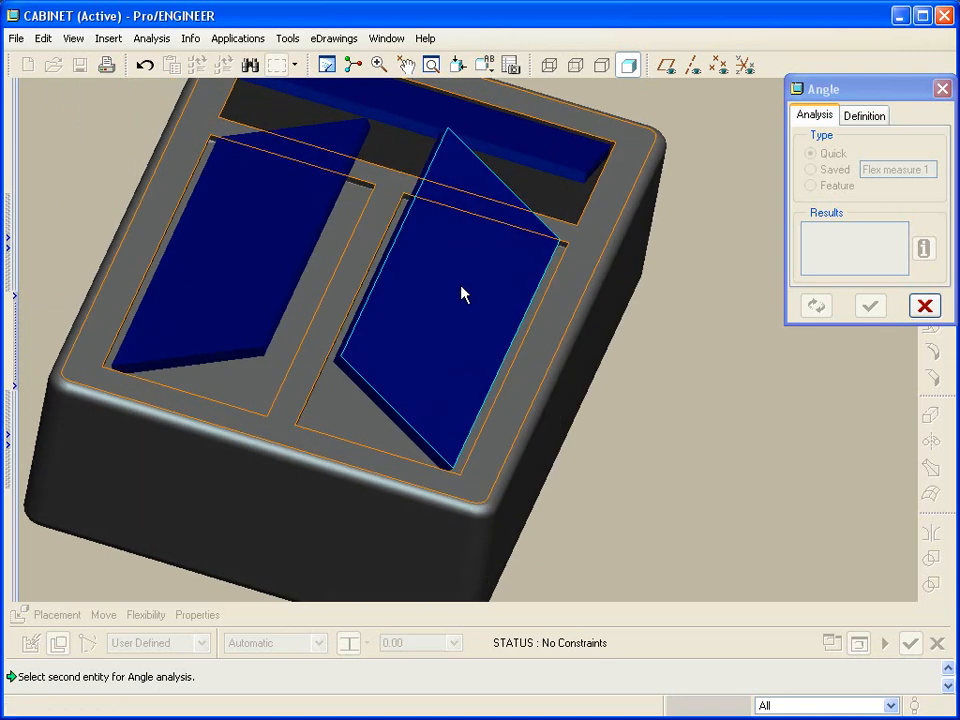
{"action": "left_click", "coordinate": [462, 294]}
{"action": "mouse_move", "coordinate": [651, 283]}
{"action": "middle_mouse_down"}
{"action": "mouse_move", "coordinate": [625, 291]}
{"action": "mouse_move", "coordinate": [638, 276]}
{"action": "mouse_move", "coordinate": [696, 281]}
{"action": "mouse_move", "coordinate": [651, 311]}
{"action": "middle_mouse_up"}
{"action": "left_click_drag", "start_coordinate": [528, 213], "coordinate": [529, 202]}
{"action": "left_click", "coordinate": [533, 292]}
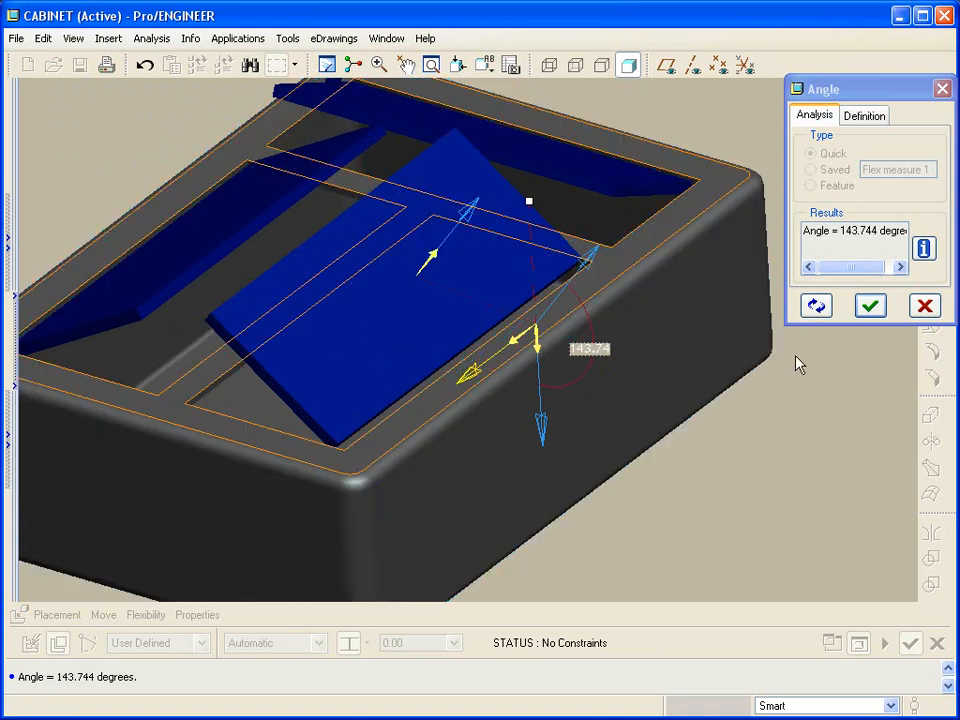
{"action": "middle_click_drag", "start_coordinate": [828, 360], "coordinate": [830, 357]}
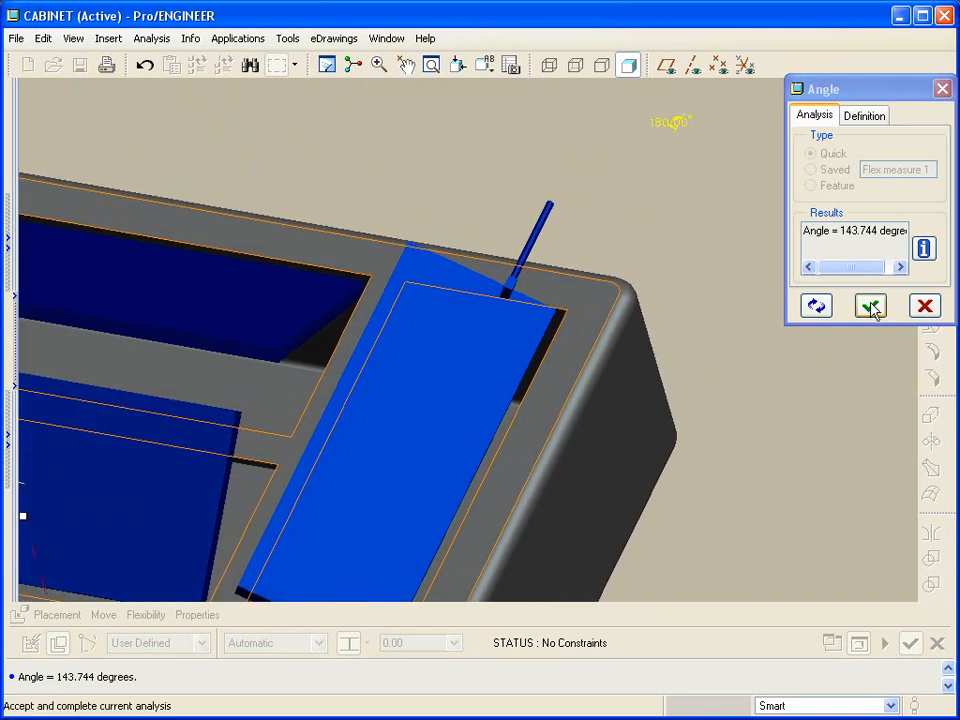
{"action": "left_click", "coordinate": [872, 309]}
{"action": "middle_click_drag", "start_coordinate": [846, 304], "coordinate": [762, 420]}
{"action": "left_click", "coordinate": [840, 266]}
Mate the flat face of a hinge leaf to the cabinet's front face.
{"action": "middle_click_drag", "start_coordinate": [716, 456], "coordinate": [712, 457]}
{"action": "left_click", "coordinate": [838, 404]}
{"action": "middle_click_drag", "start_coordinate": [859, 297], "coordinate": [838, 386]}
{"action": "scroll", "coordinate": [818, 291], "scroll_direction": "down", "scroll_amount": 3}
{"action": "left_click", "coordinate": [678, 480]}
{"action": "middle_click_drag", "start_coordinate": [671, 484], "coordinate": [762, 190]}
Show the datum axes and align the hinge's pin axis with the cabinet axis along the measured door's pivot edge.
{"action": "left_click", "coordinate": [693, 65]}
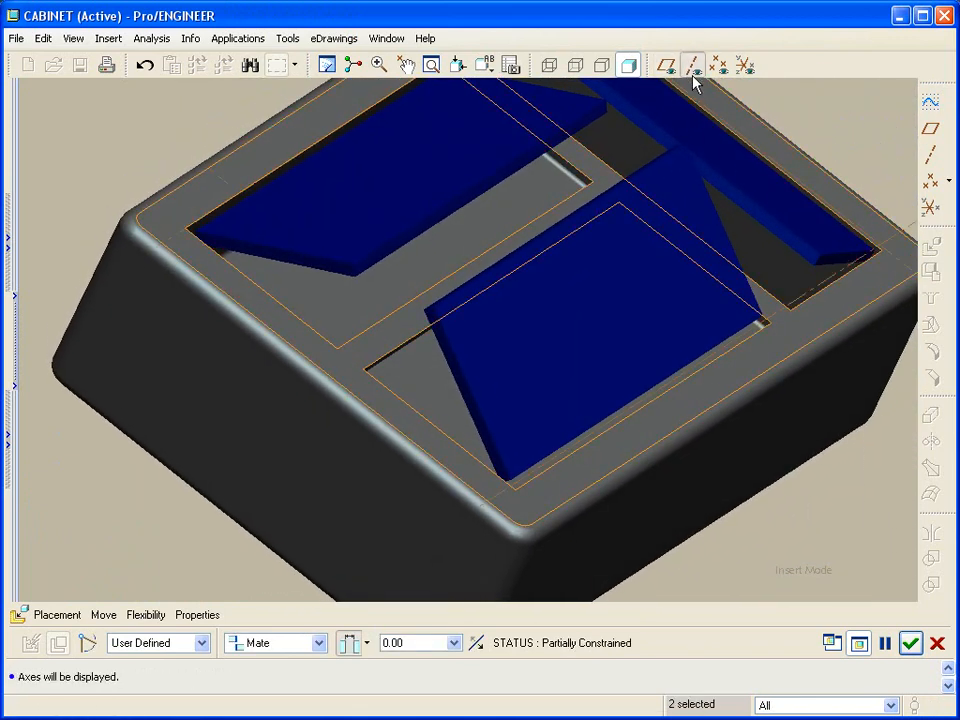
{"action": "scroll", "coordinate": [750, 388], "scroll_direction": "down", "scroll_amount": 2}
{"action": "scroll", "coordinate": [633, 450], "scroll_direction": "down", "scroll_amount": 2}
{"action": "left_click", "coordinate": [589, 437]}
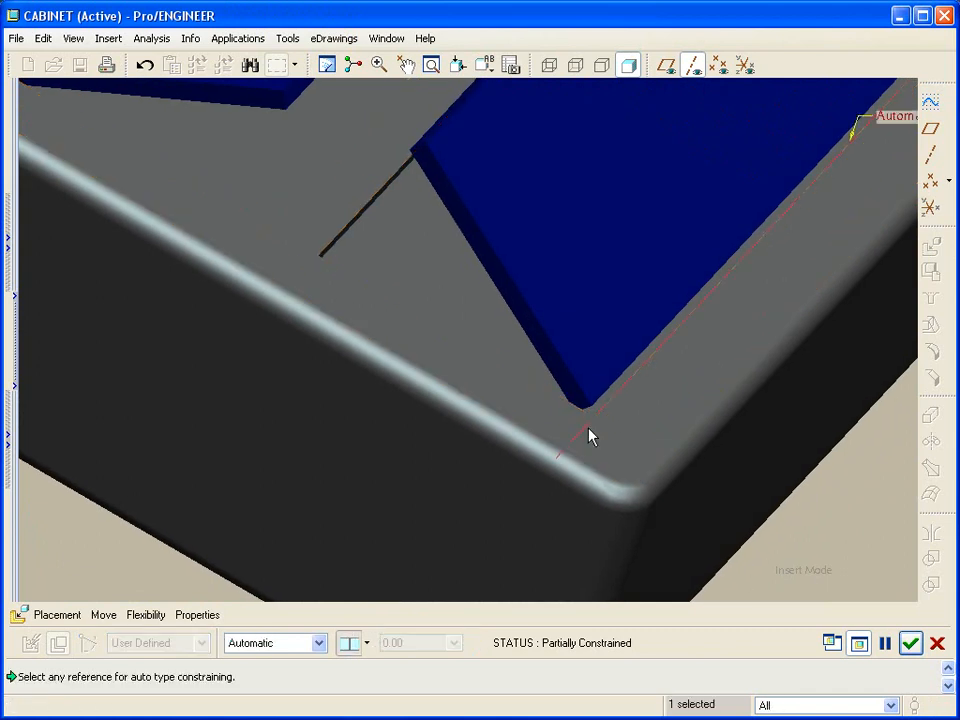
{"action": "scroll", "coordinate": [589, 437], "scroll_direction": "up", "scroll_amount": 4}
{"action": "scroll", "coordinate": [589, 437], "scroll_direction": "down", "scroll_amount": 5}
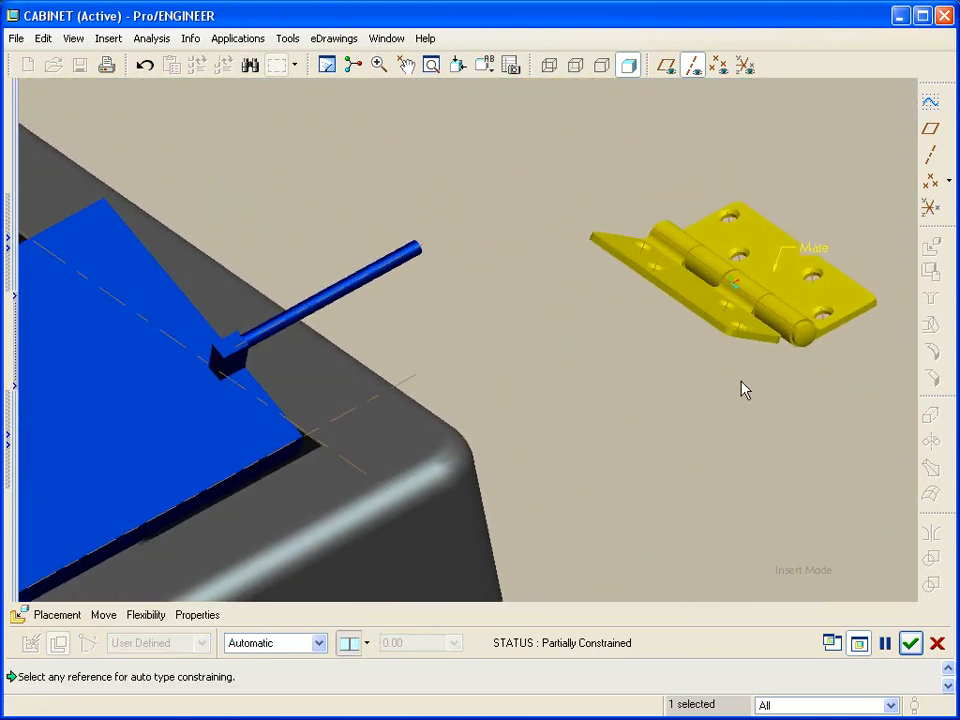
{"action": "left_click", "coordinate": [786, 332]}
{"action": "scroll", "coordinate": [788, 333], "scroll_direction": "up", "scroll_amount": 1}
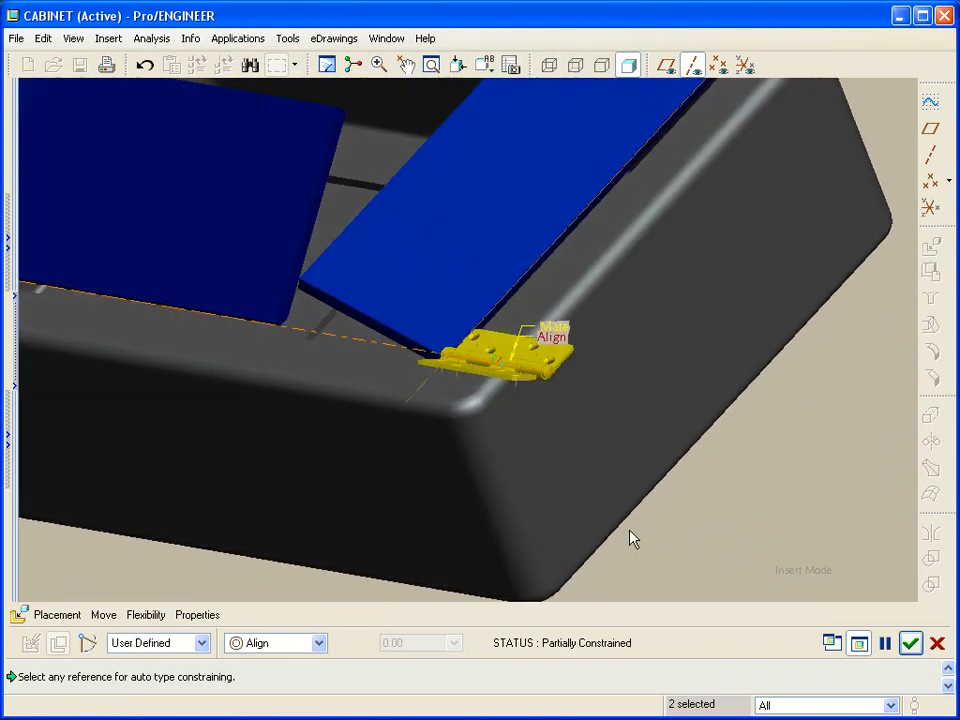
Add a third placement constraint between the hinge leaf's end face and the inner end face of the cabinet's door opening.
{"action": "left_click", "coordinate": [57, 615]}
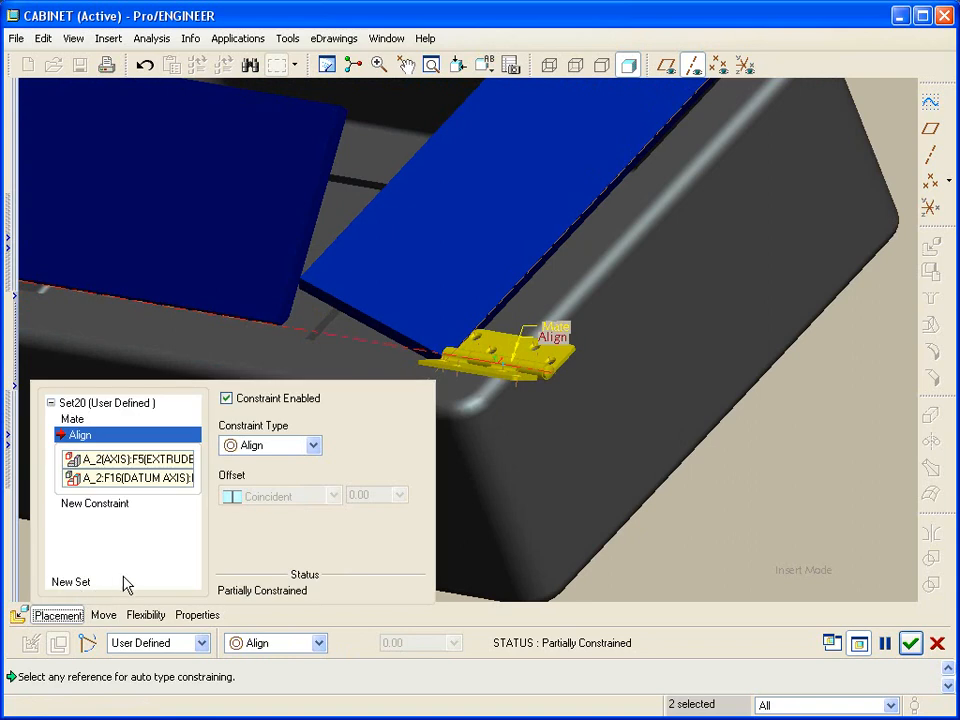
{"action": "left_click", "coordinate": [100, 513]}
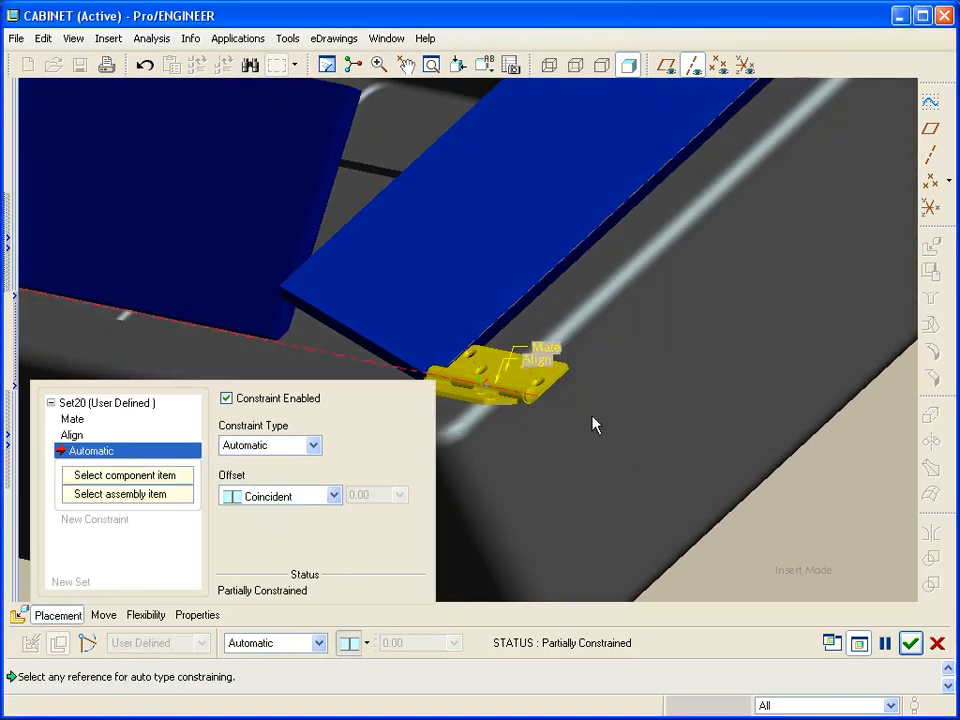
{"action": "left_click", "coordinate": [551, 385]}
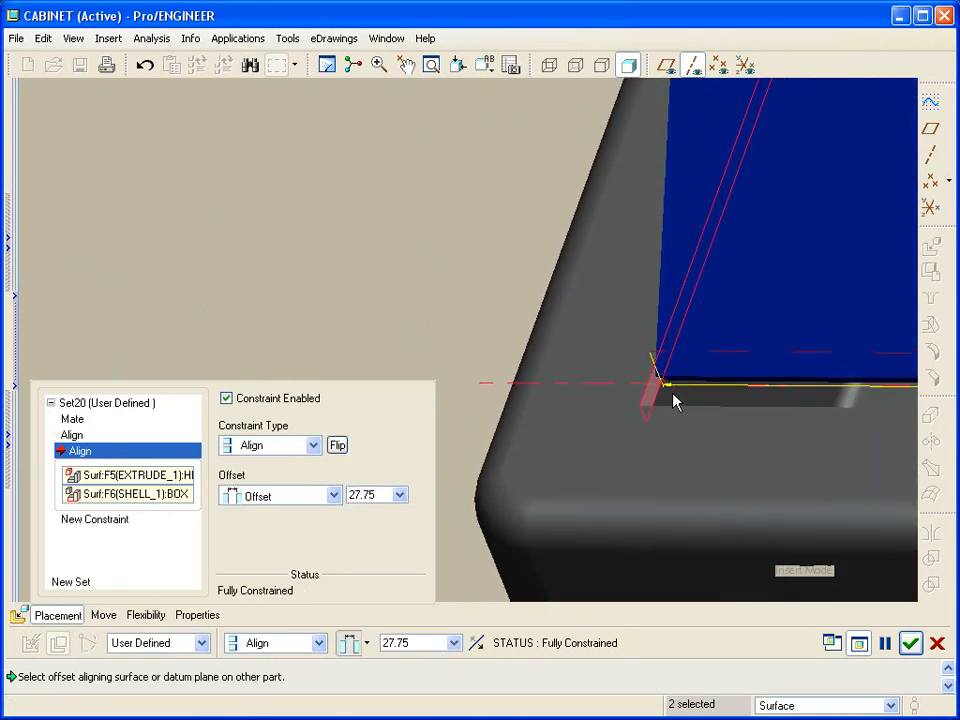
{"action": "scroll", "coordinate": [672, 399], "scroll_direction": "up", "scroll_amount": 5}
Flip the new constraint to Mate, reduce its offset to about 1.88, and accept the hinge placement.
{"action": "left_click", "coordinate": [337, 445]}
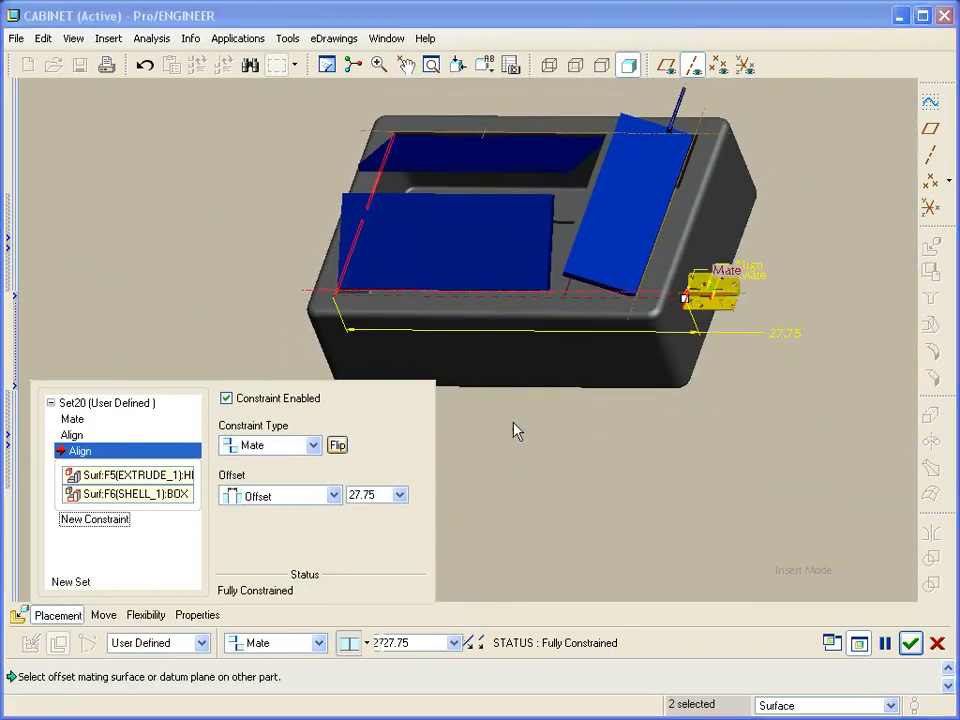
{"action": "left_click_drag", "start_coordinate": [708, 307], "coordinate": [375, 301]}
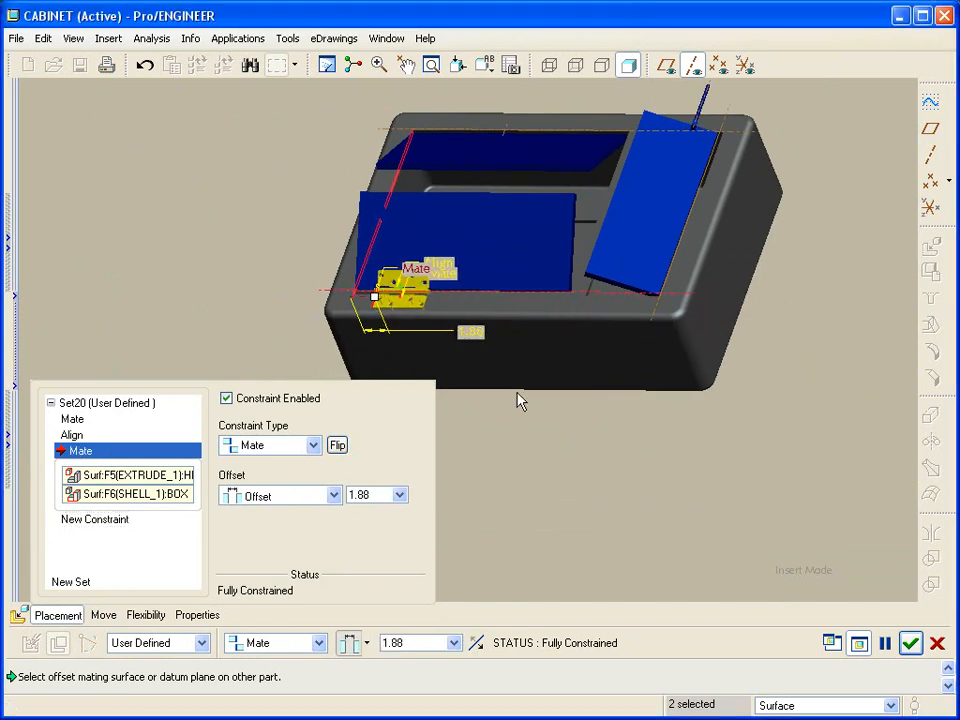
{"action": "left_click", "coordinate": [910, 643]}
{"action": "scroll", "coordinate": [767, 484], "scroll_direction": "down", "scroll_amount": 5}
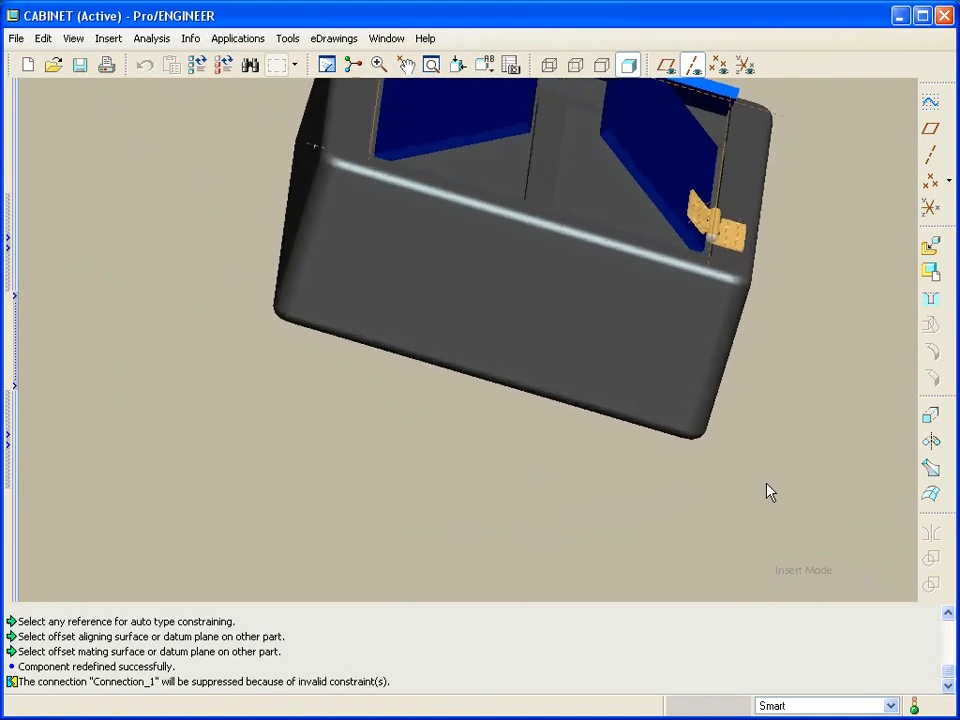
Hide the datum axes, swing the hinged DOOR-1 to a more upright position, and regenerate the assembly to update the hinge.
{"action": "left_click", "coordinate": [693, 65]}
{"action": "middle_click_drag", "start_coordinate": [713, 143], "coordinate": [836, 398]}
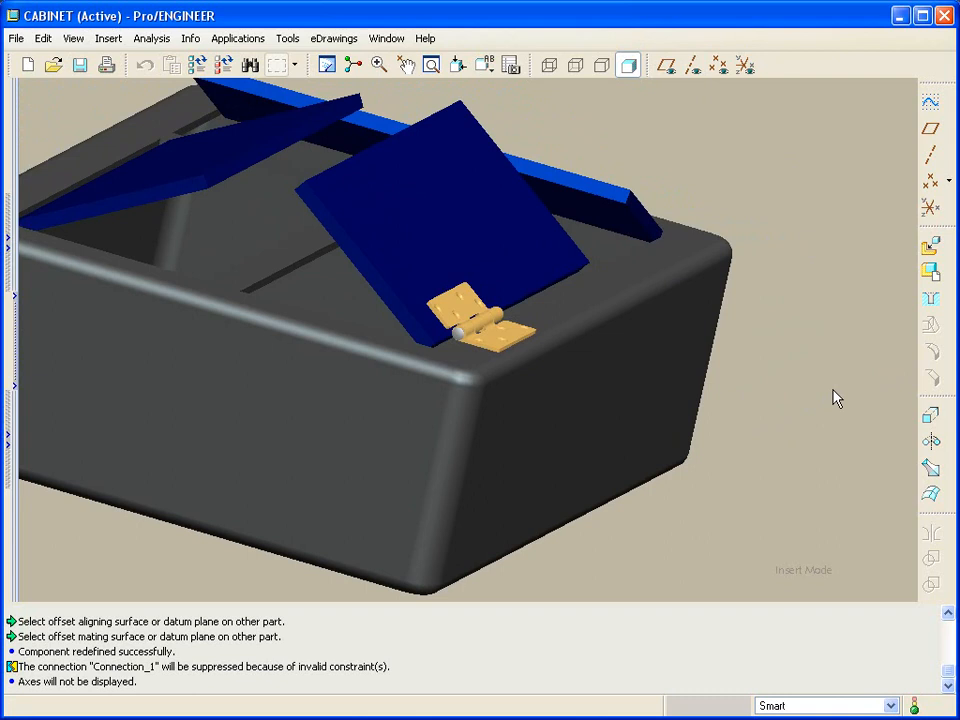
{"action": "left_click", "coordinate": [405, 65]}
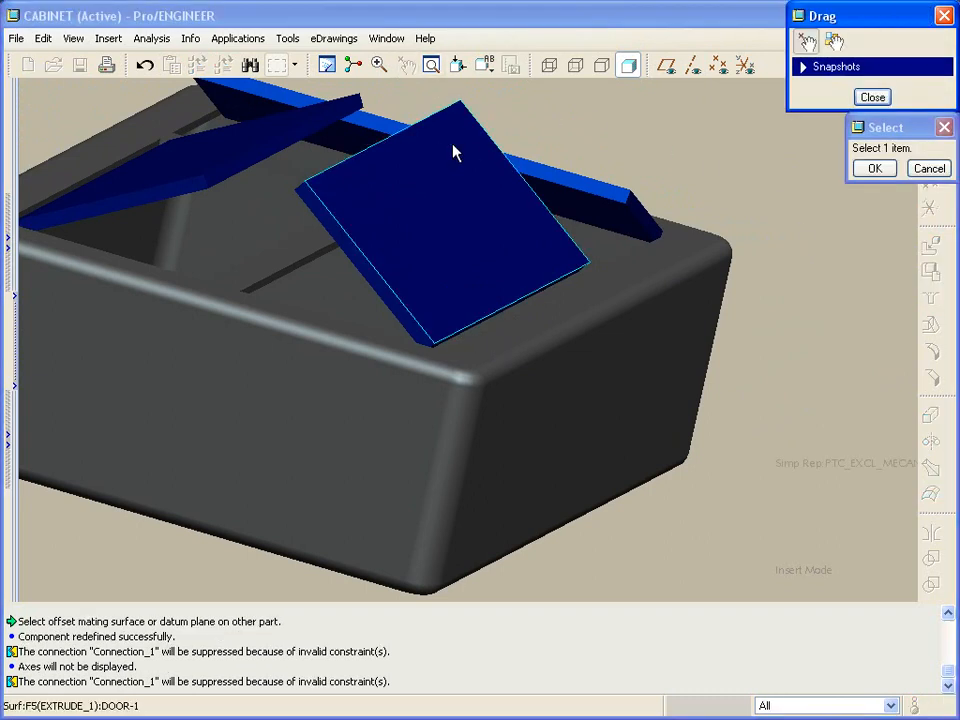
{"action": "left_click", "coordinate": [362, 182]}
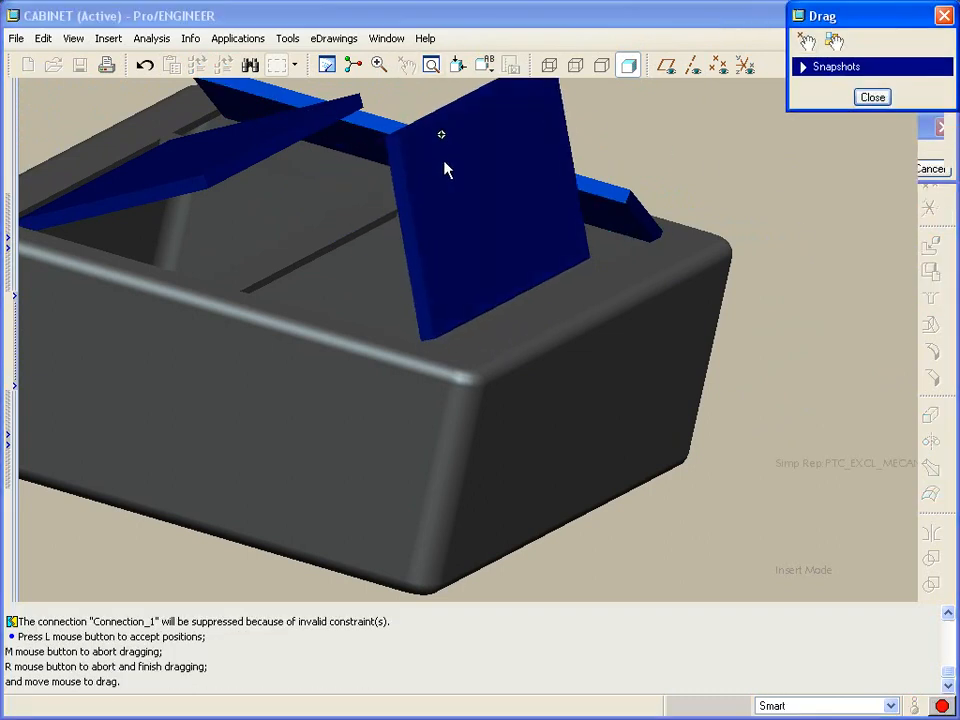
{"action": "left_click", "coordinate": [467, 170]}
{"action": "left_click", "coordinate": [748, 262]}
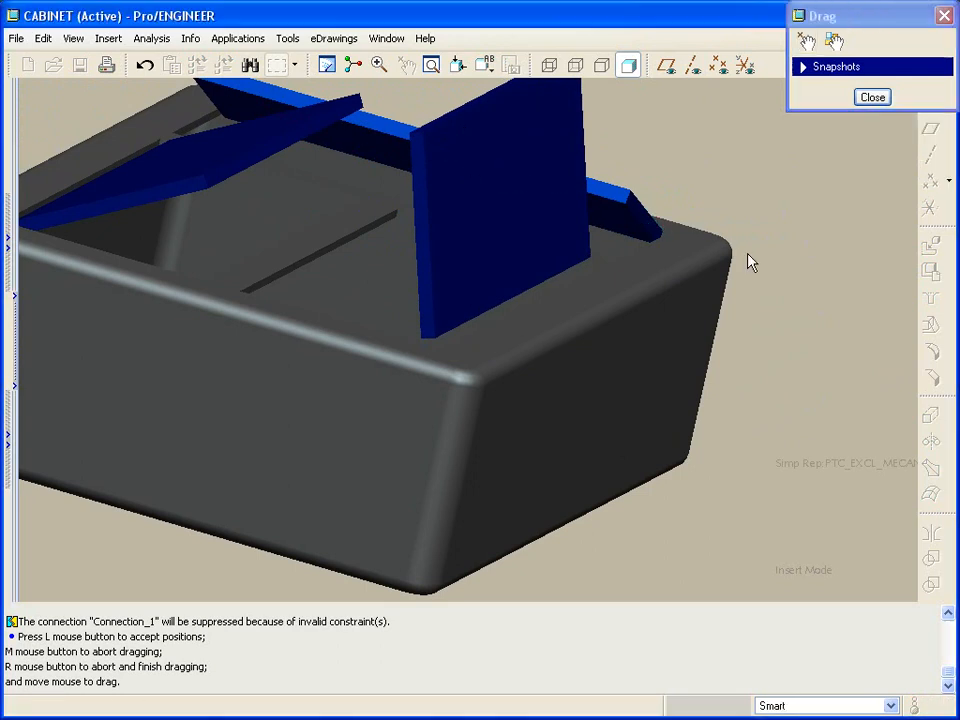
{"action": "middle_click", "coordinate": [748, 254]}
{"action": "middle_click_drag", "start_coordinate": [748, 254], "coordinate": [801, 258]}
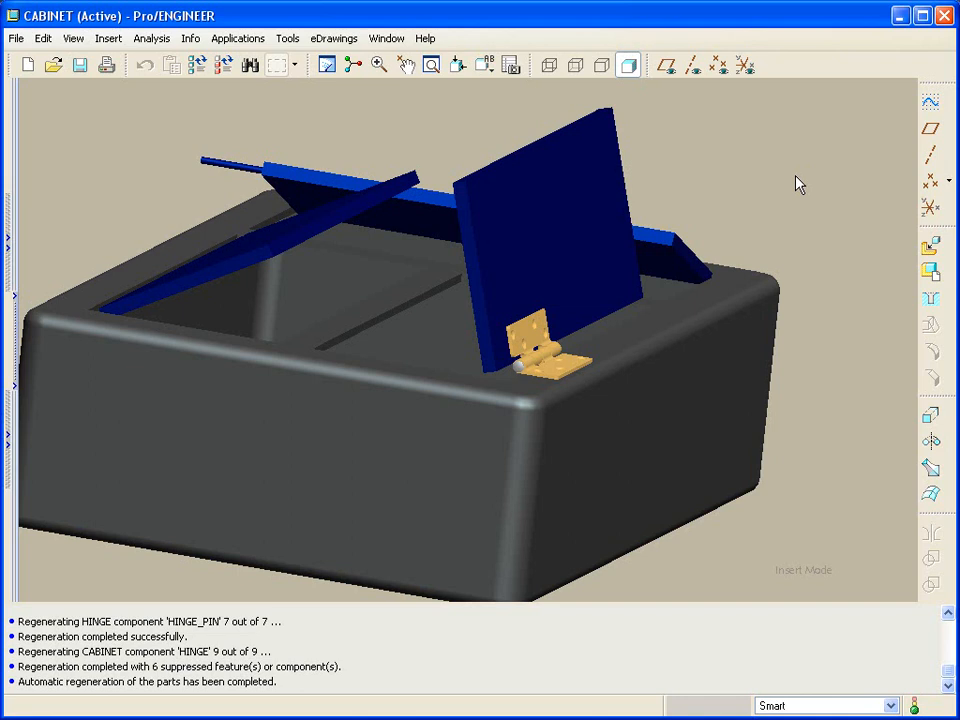
Redefine the placement of the parent hinge assembly, moving it along the door edge to a Mate offset of 12.00.
{"action": "middle_click_drag", "start_coordinate": [859, 219], "coordinate": [818, 221]}
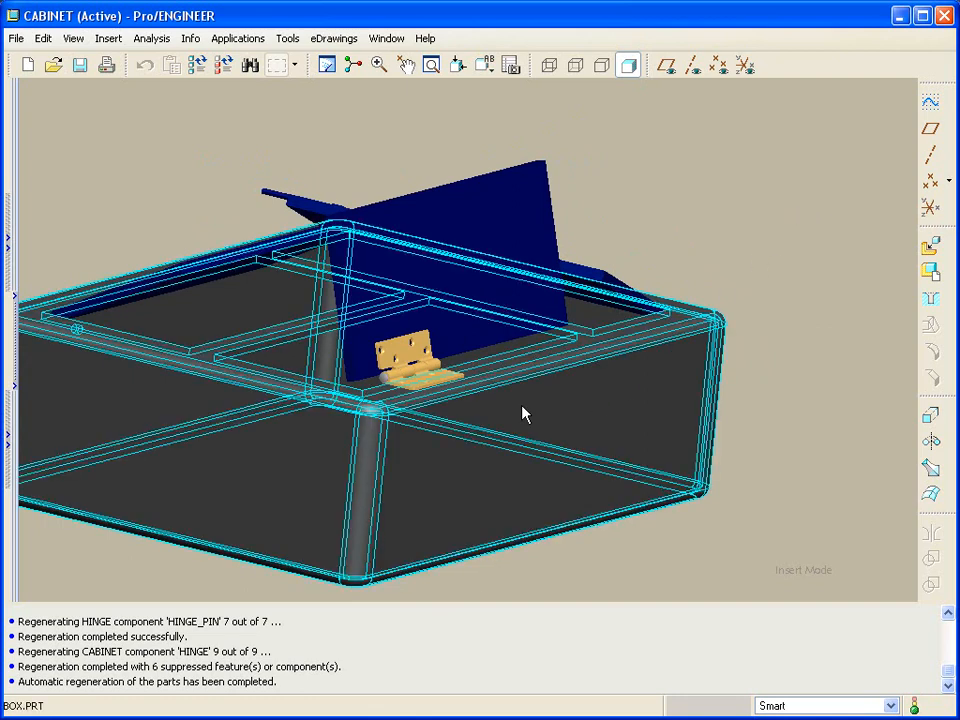
{"action": "left_click", "coordinate": [418, 386]}
{"action": "right_click", "coordinate": [716, 228]}
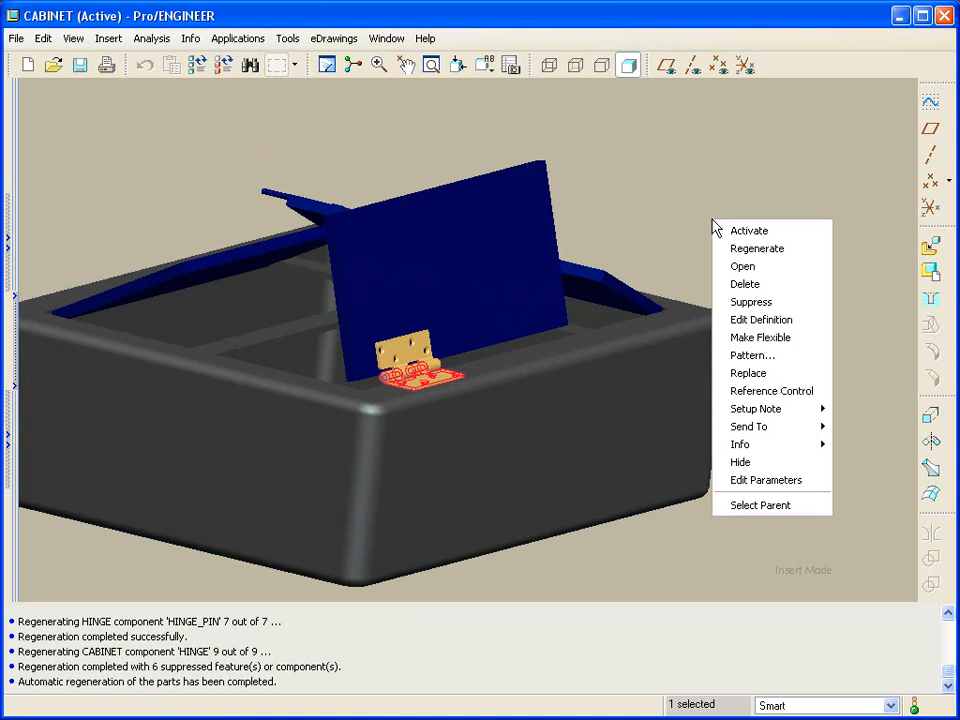
{"action": "left_click", "coordinate": [762, 506]}
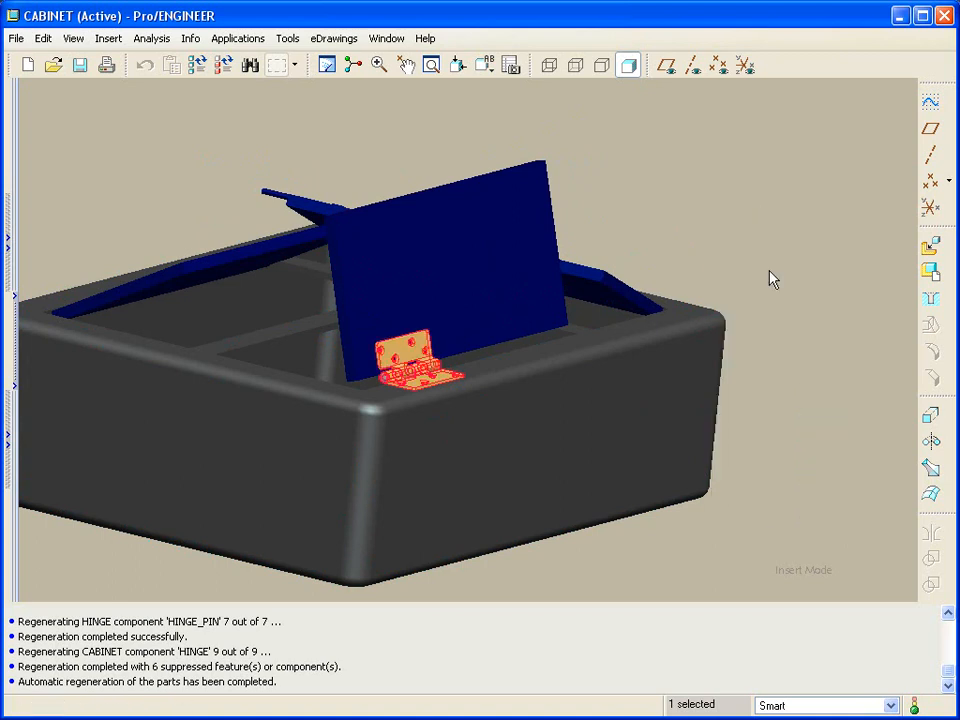
{"action": "right_click", "coordinate": [764, 214]}
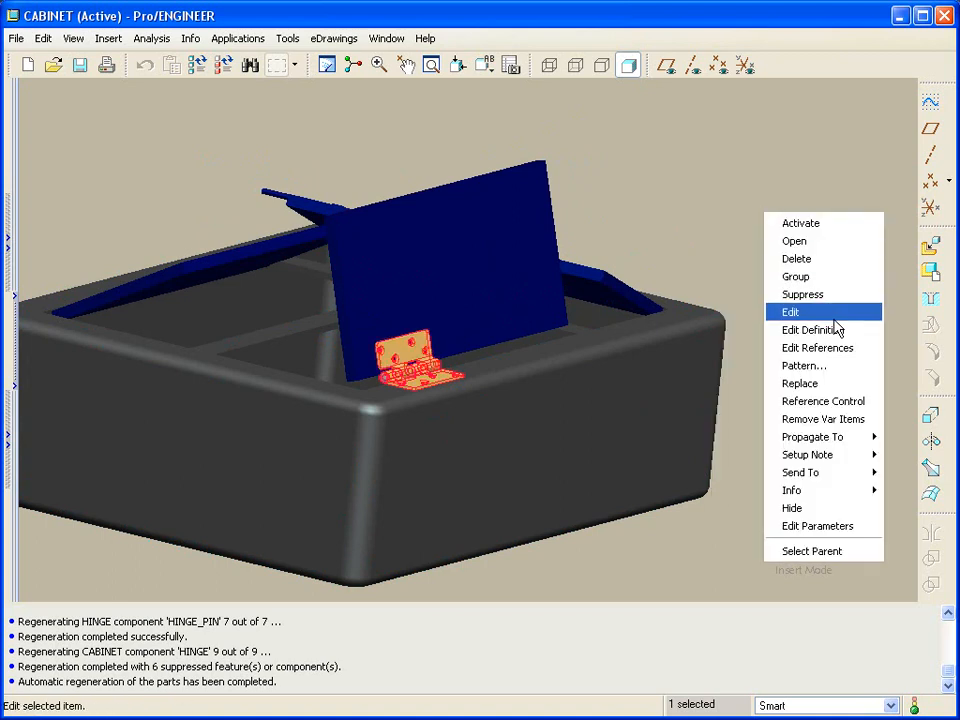
{"action": "left_click", "coordinate": [838, 331]}
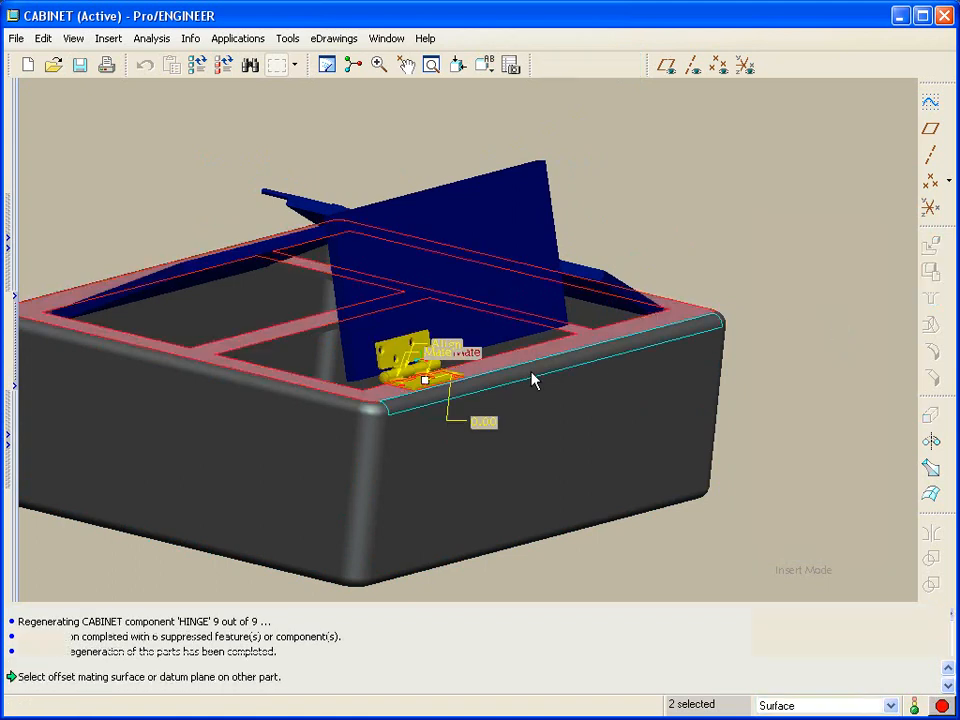
{"action": "left_click", "coordinate": [60, 614]}
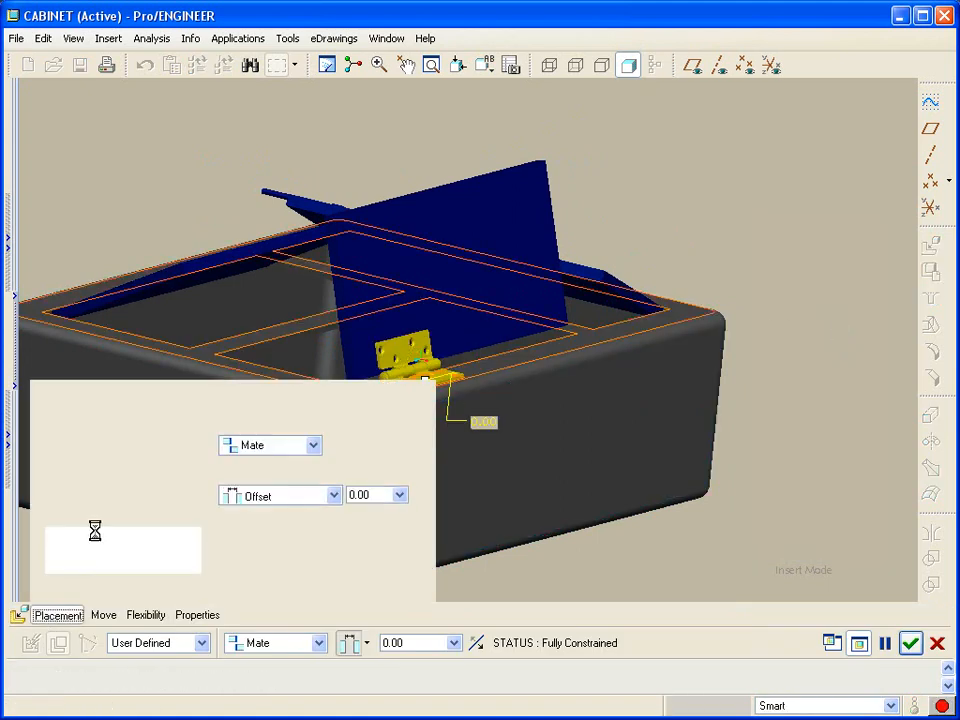
{"action": "left_click", "coordinate": [74, 503]}
{"action": "middle_click_drag", "start_coordinate": [392, 409], "coordinate": [494, 421]}
{"action": "left_click_drag", "start_coordinate": [521, 352], "coordinate": [653, 350]}
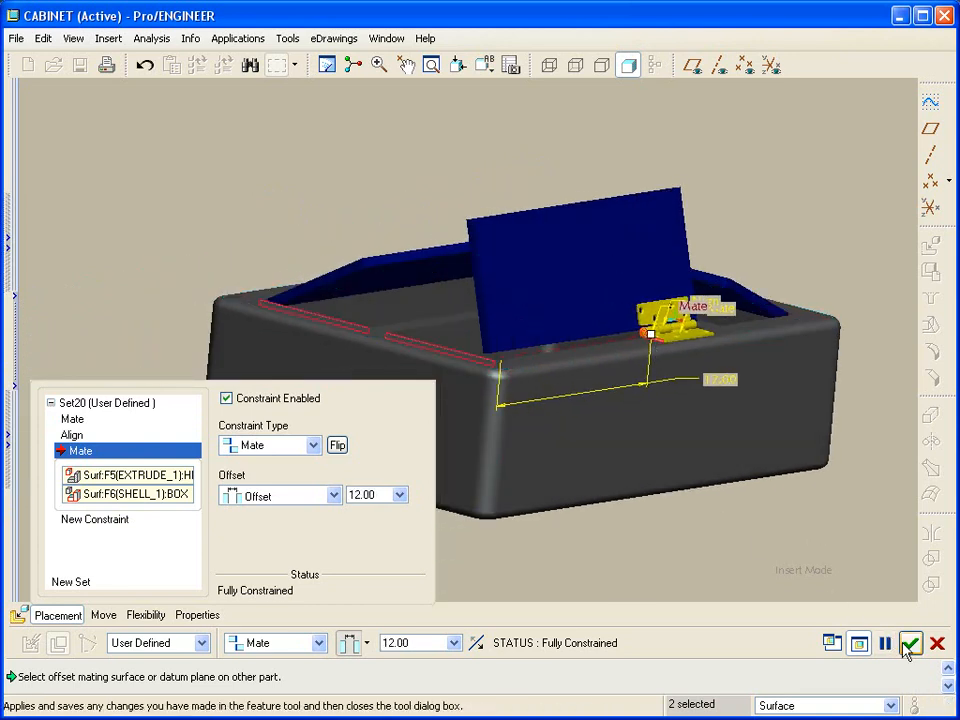
{"action": "left_click", "coordinate": [910, 643]}
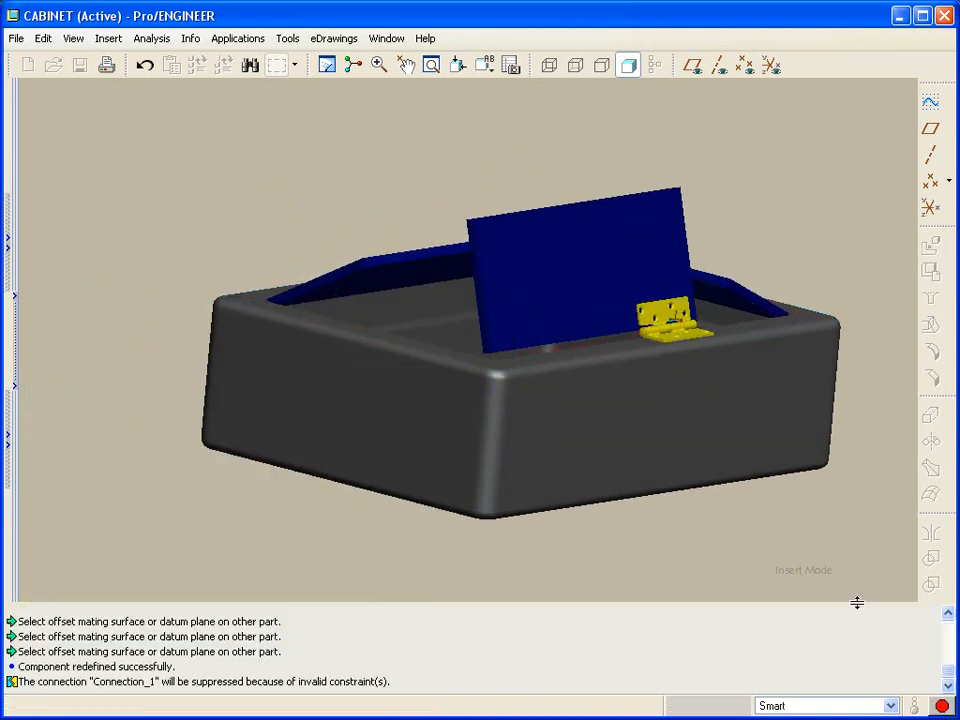
Show the model tree and move the insertion point below the last HINGE.ASM, just ahead of STROKE.ASM.
{"action": "left_click", "coordinate": [8, 244]}
{"action": "mouse_move", "coordinate": [64, 321]}
{"action": "left_mouse_down"}
{"action": "mouse_move", "coordinate": [79, 407]}
{"action": "mouse_move", "coordinate": [94, 420]}
{"action": "mouse_move", "coordinate": [108, 408]}
{"action": "left_mouse_up"}
{"action": "middle_click_drag", "start_coordinate": [229, 289], "coordinate": [791, 195]}
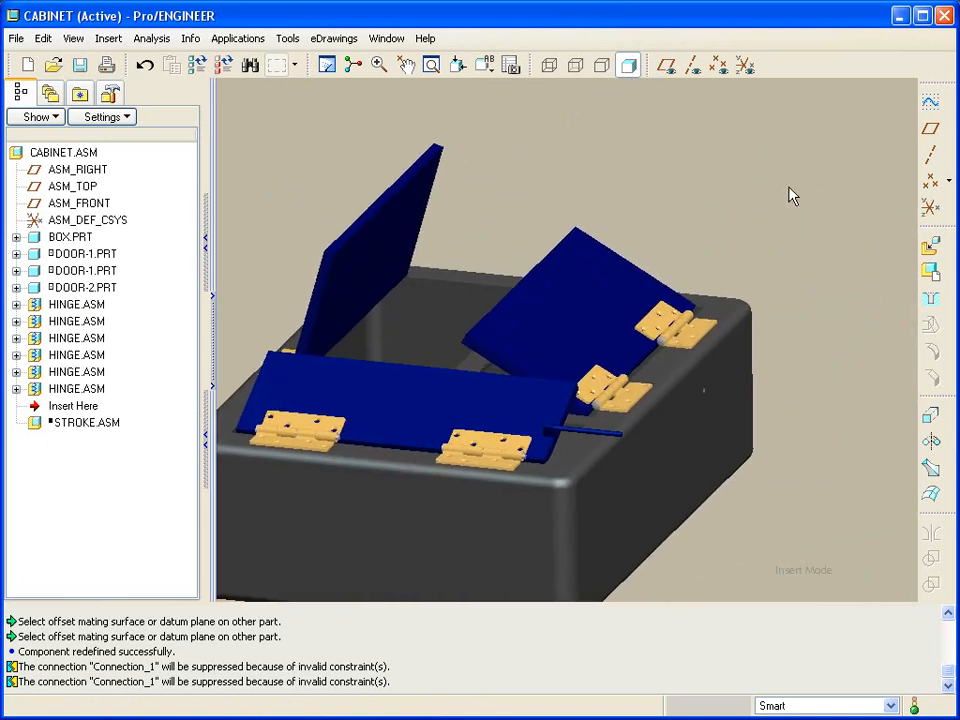
Swing both DOOR-1 doors and DOOR-2 to new opening positions, and regenerate the assembly to update all hinges.
{"action": "left_click", "coordinate": [406, 66]}
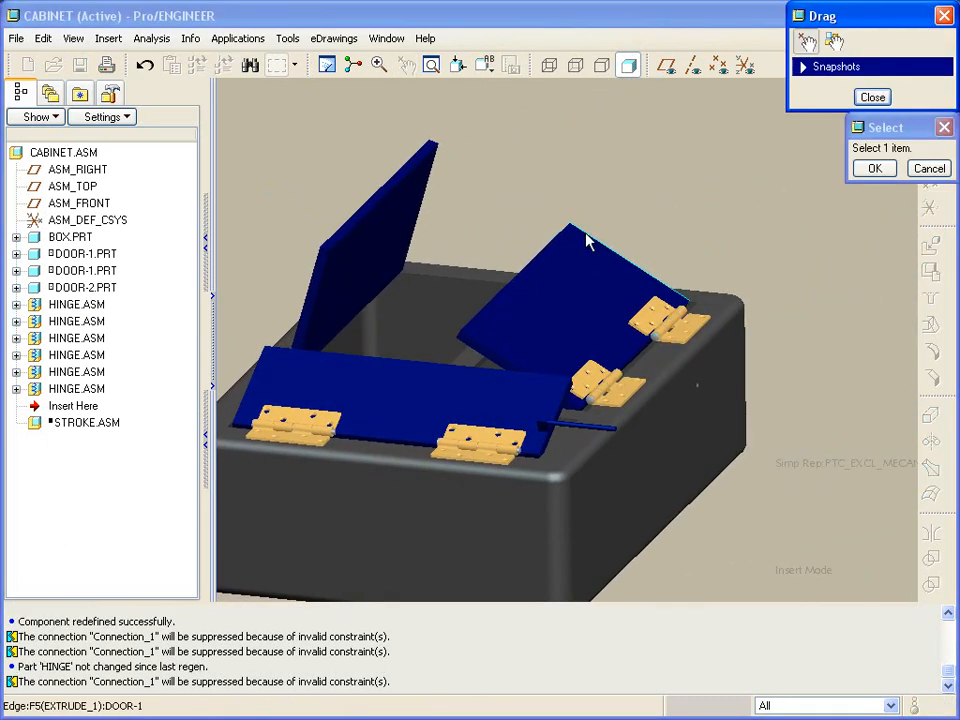
{"action": "left_click", "coordinate": [579, 240]}
{"action": "left_click", "coordinate": [643, 229]}
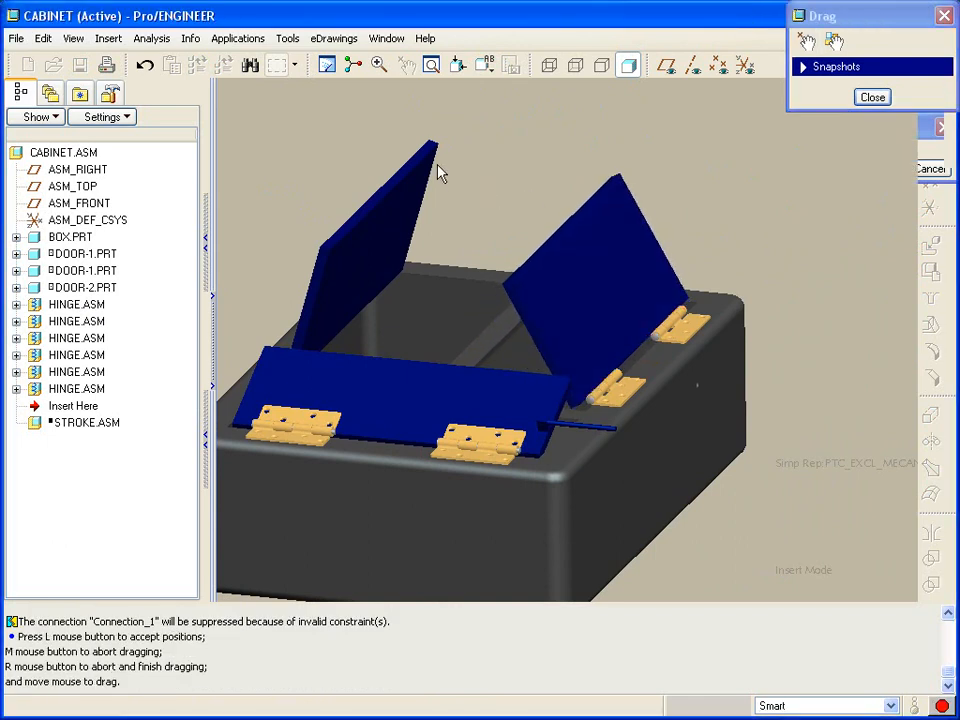
{"action": "left_click", "coordinate": [431, 165]}
{"action": "left_click", "coordinate": [455, 262]}
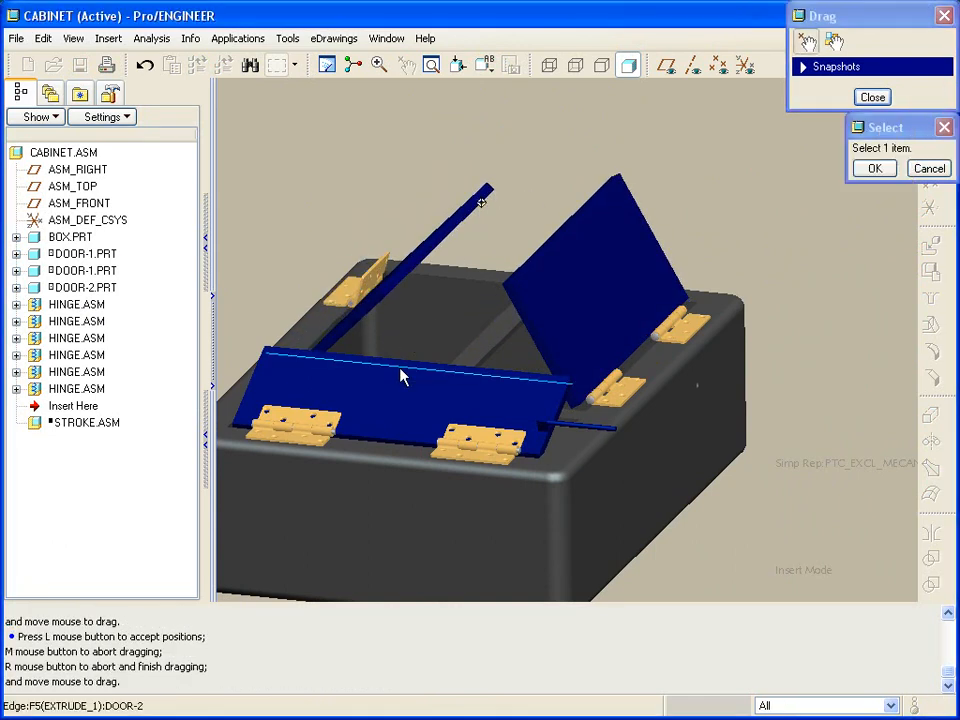
{"action": "left_click", "coordinate": [400, 372]}
{"action": "left_click", "coordinate": [518, 220]}
{"action": "middle_click", "coordinate": [629, 176]}
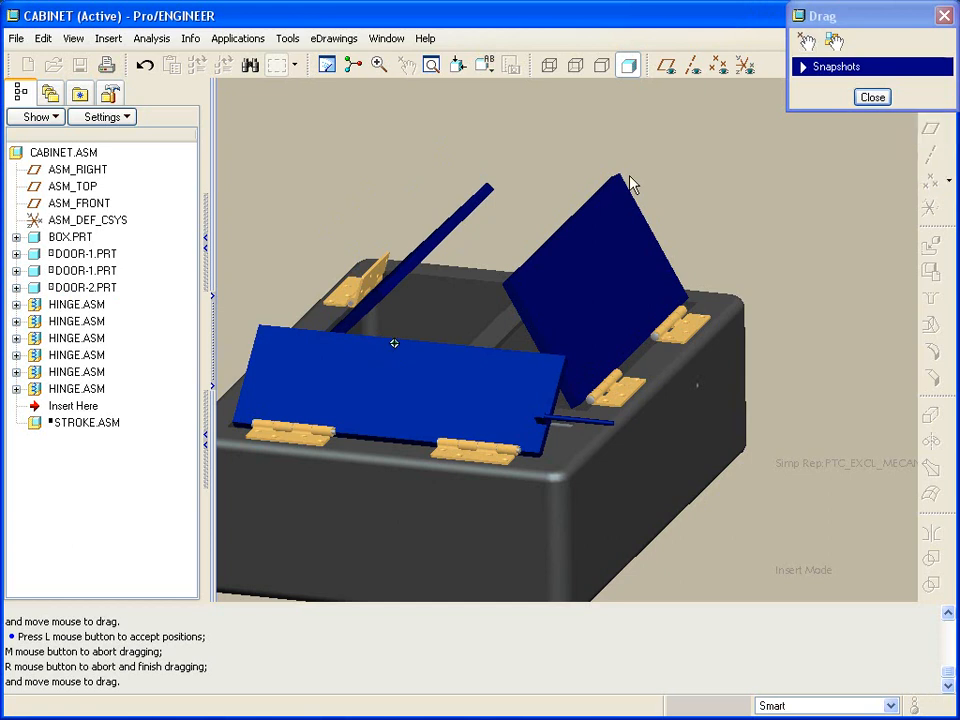
{"action": "middle_click", "coordinate": [629, 176]}
{"action": "middle_click_drag", "start_coordinate": [826, 198], "coordinate": [823, 197]}
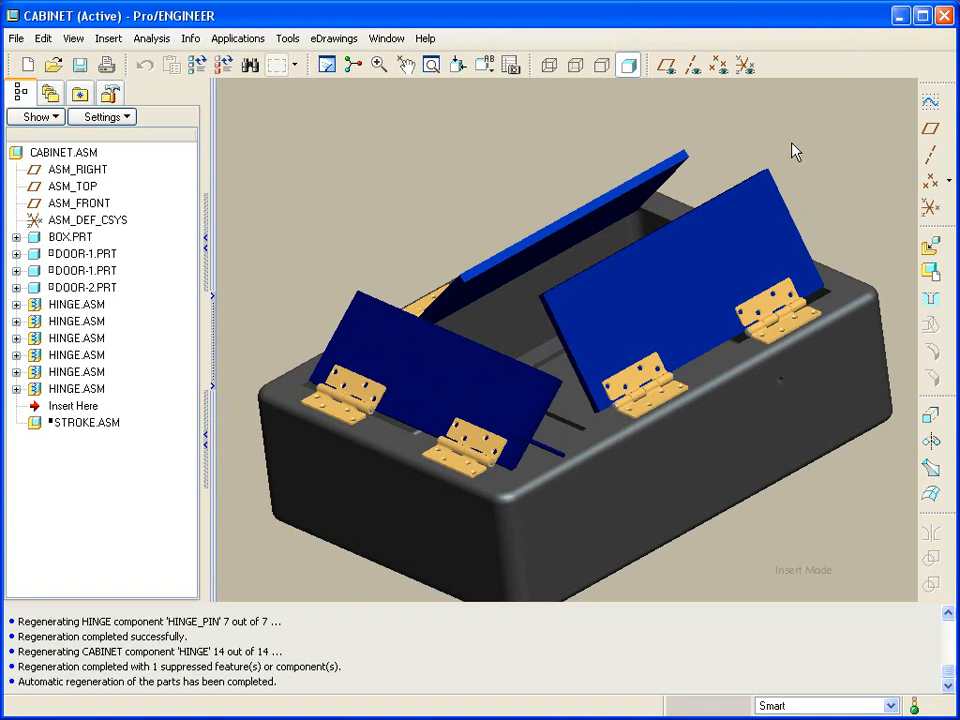
Resume the suppressed STROKE.ASM component in the cabinet assembly.
{"action": "left_click", "coordinate": [92, 424]}
{"action": "right_click", "coordinate": [92, 424]}
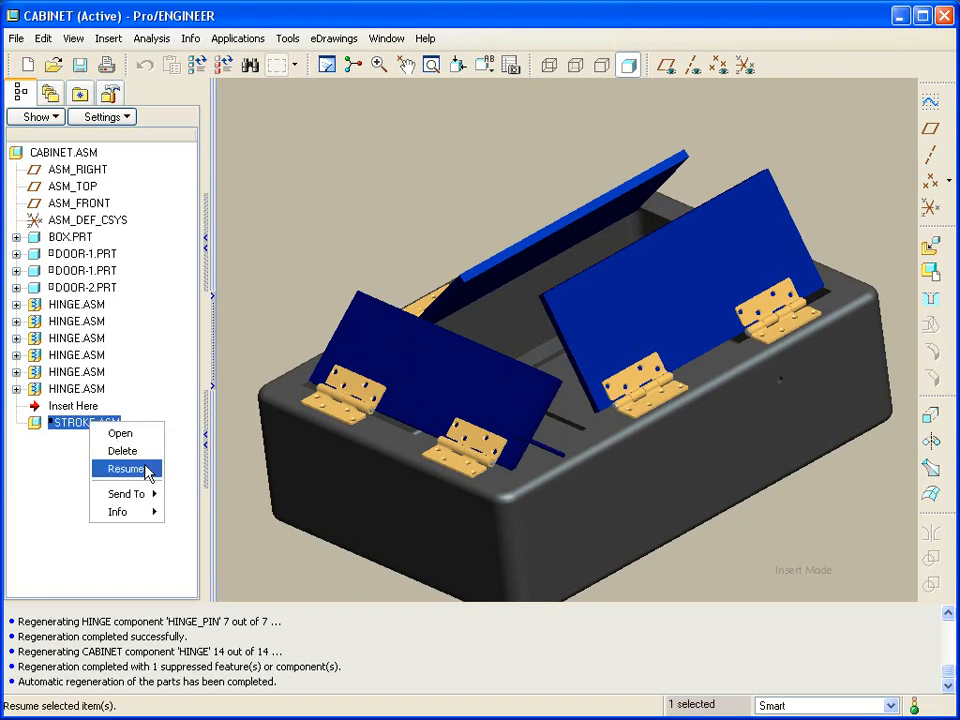
{"action": "left_click", "coordinate": [354, 207]}
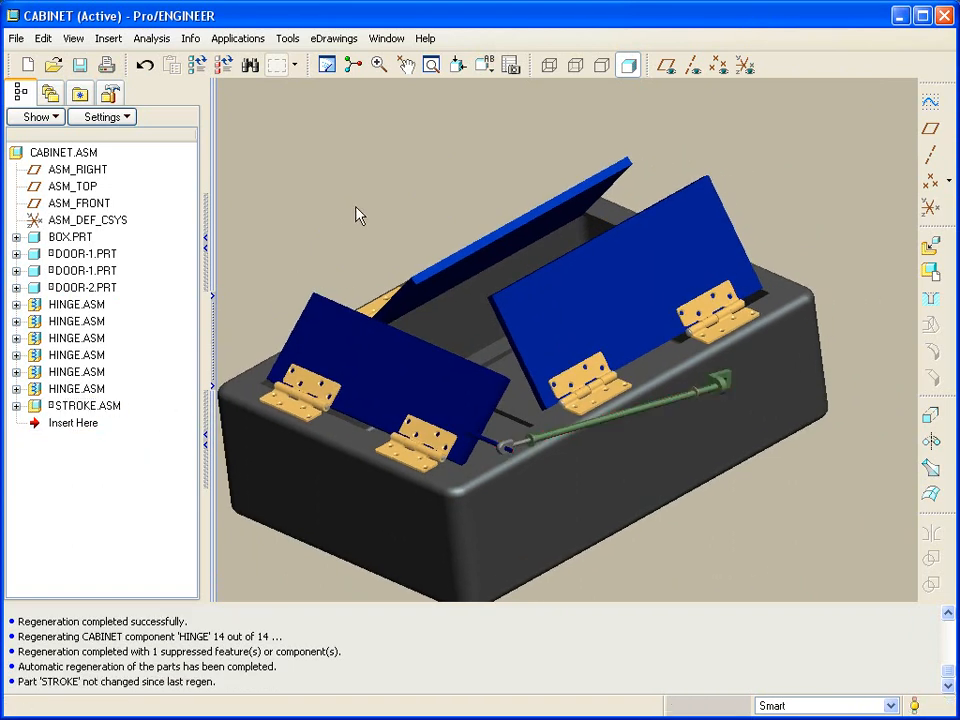
Swing DOOR-2 with the attached stroke to a more upright position, regenerate the assembly, and restore the default orientation.
{"action": "middle_click_drag", "start_coordinate": [412, 158], "coordinate": [448, 101]}
{"action": "left_click", "coordinate": [405, 65]}
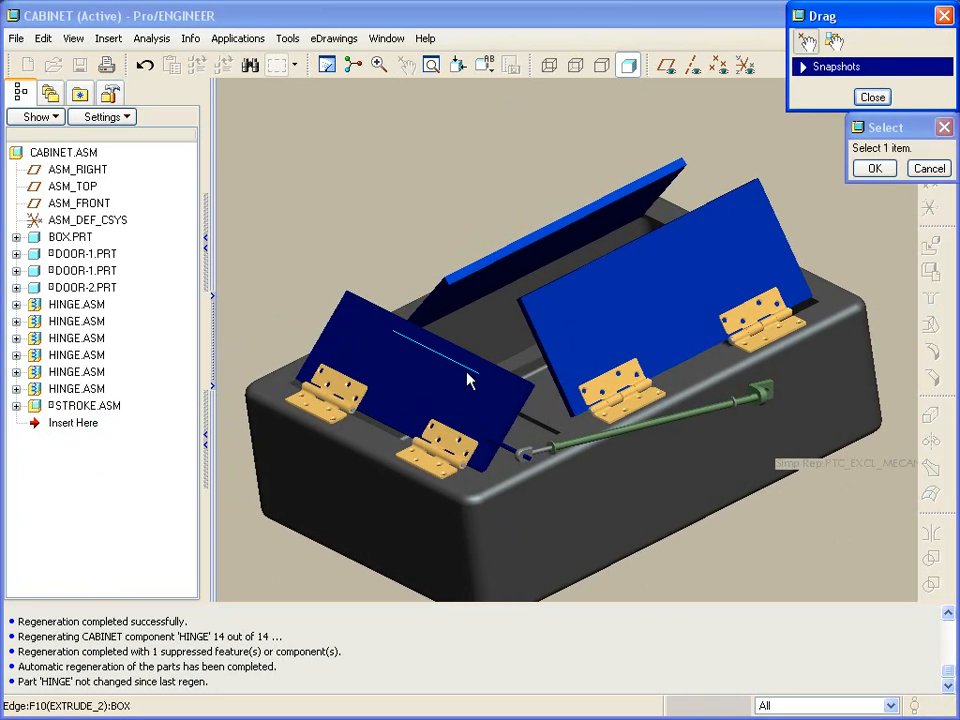
{"action": "left_click", "coordinate": [509, 381]}
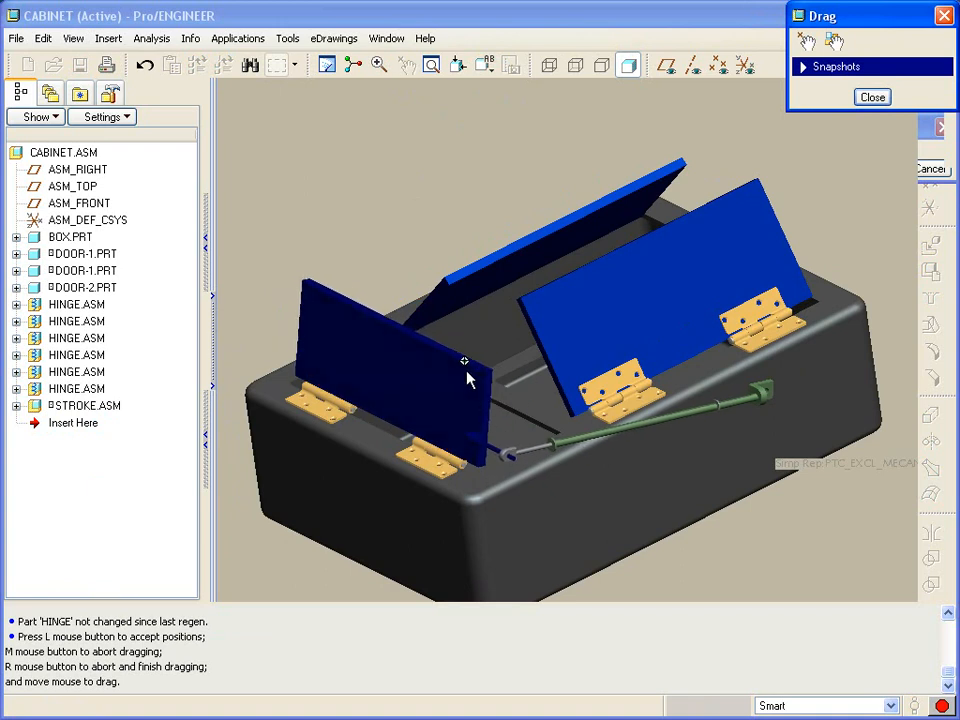
{"action": "left_click", "coordinate": [467, 374]}
{"action": "middle_click_drag", "start_coordinate": [545, 413], "coordinate": [699, 407]}
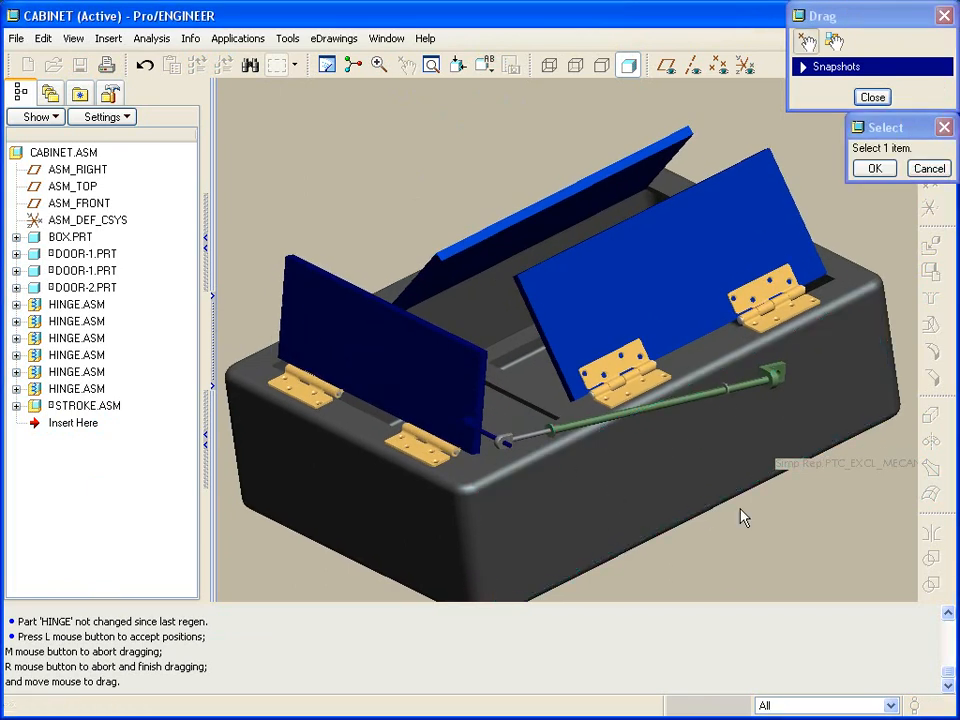
{"action": "left_click", "coordinate": [872, 97]}
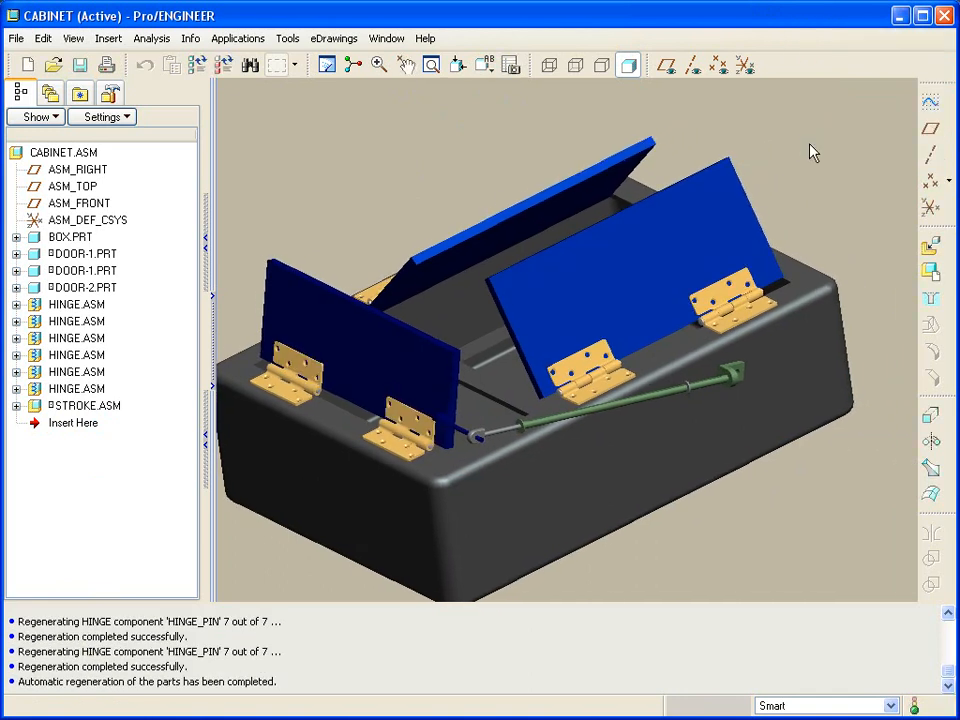
{"action": "key", "text": "ctrl+d"}
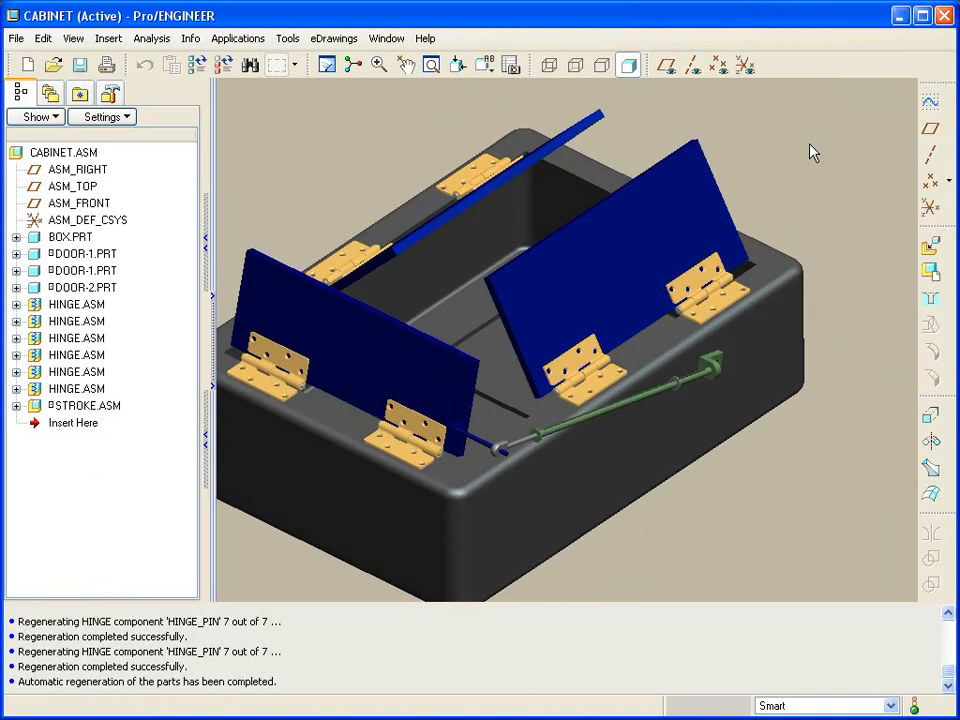
Switch to the STROKE.ASM window and examine the assembly in its default orientation.
{"action": "left_click", "coordinate": [392, 42]}
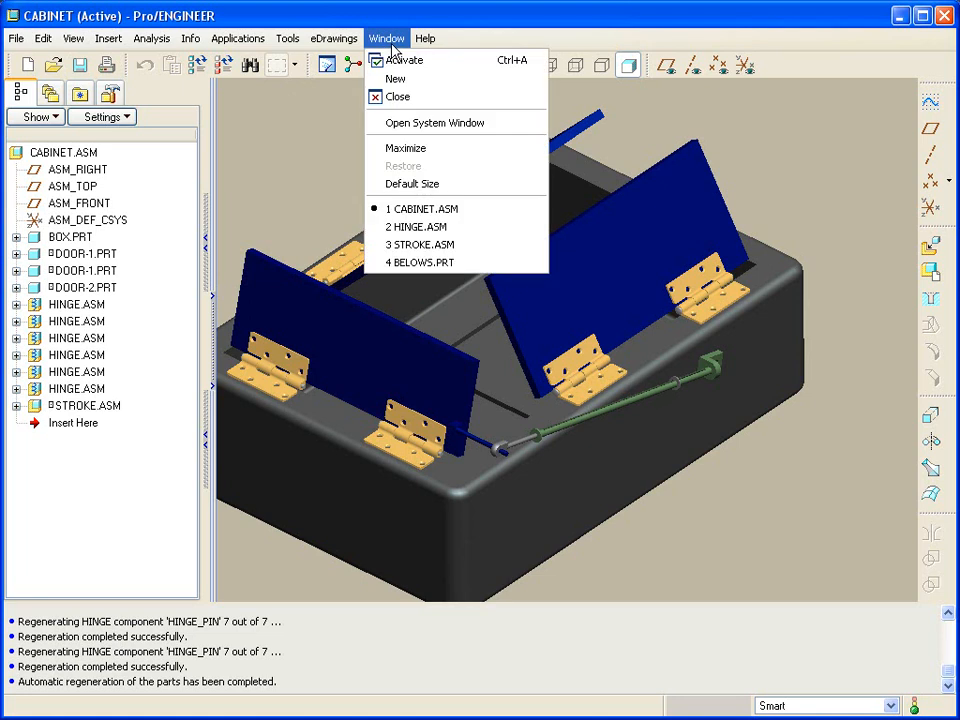
{"action": "left_click", "coordinate": [444, 245]}
{"action": "key", "text": "ctrl+d"}
Switch to the BELOWS.PRT window and display the part in its default orientation.
{"action": "left_click", "coordinate": [390, 40]}
{"action": "left_click", "coordinate": [437, 262]}
{"action": "key", "text": "ctrl+d"}
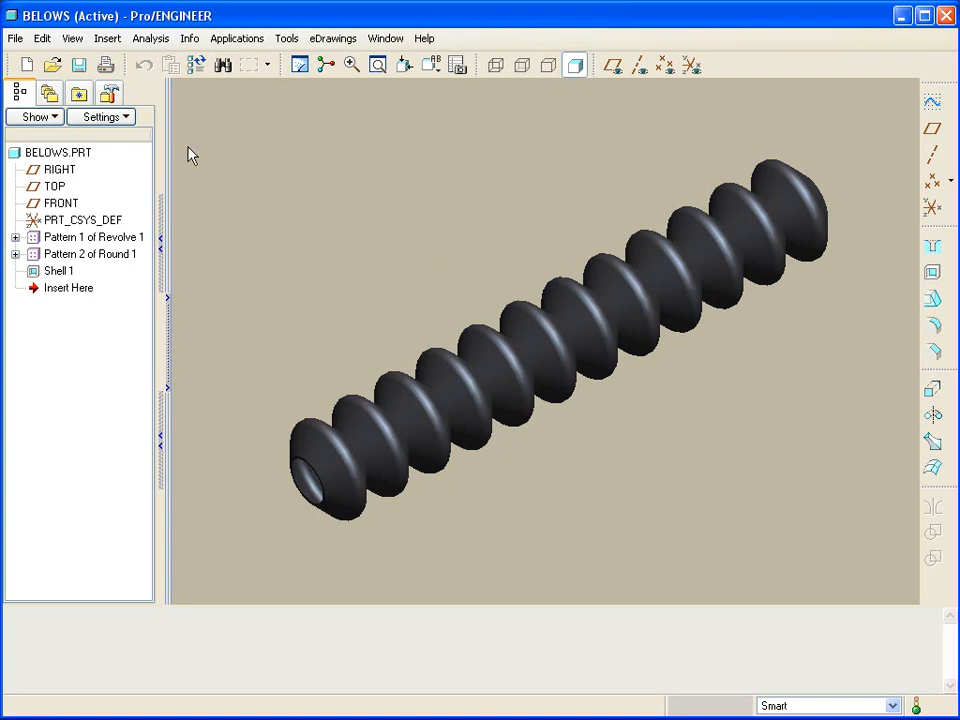
Start a Warp feature on the bellows solid, using the FRONT datum plane as its direction reference.
{"action": "left_click", "coordinate": [107, 40]}
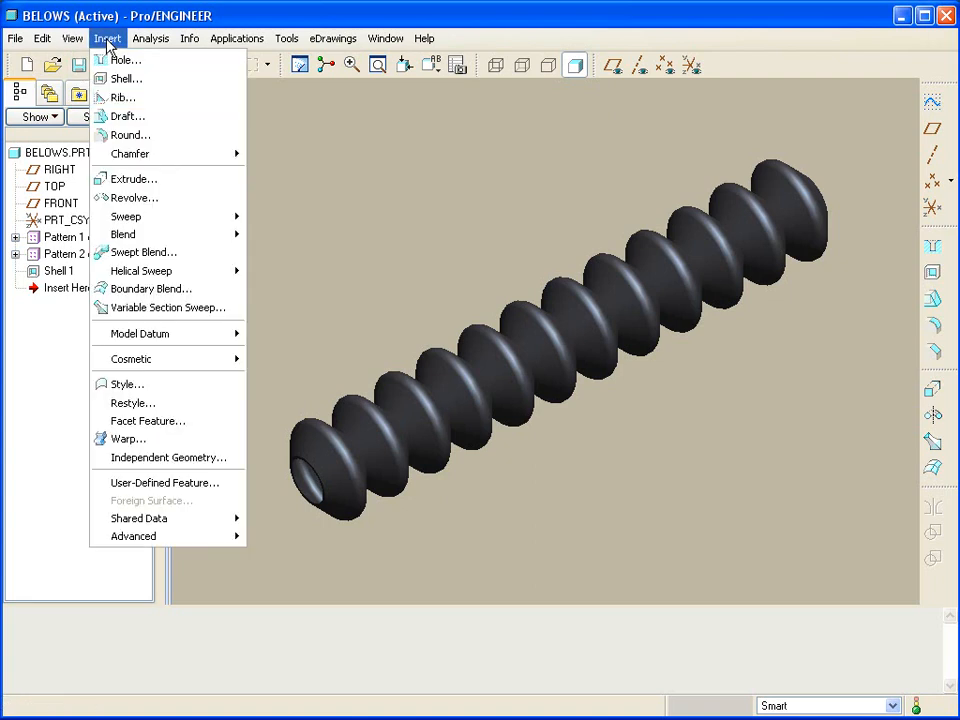
{"action": "left_click", "coordinate": [130, 439]}
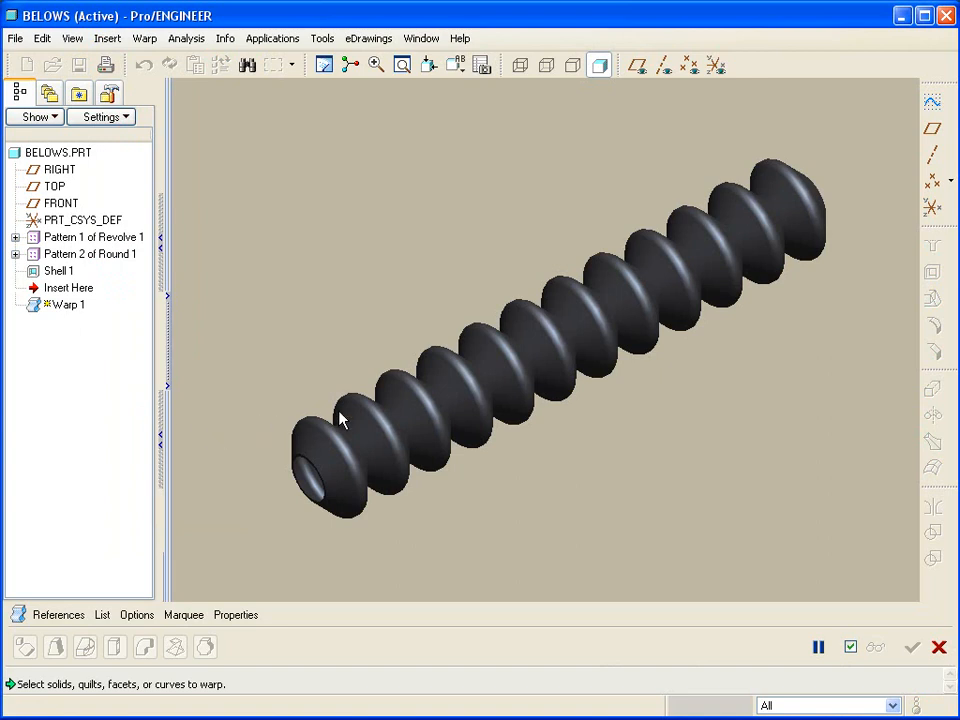
{"action": "left_click", "coordinate": [371, 429]}
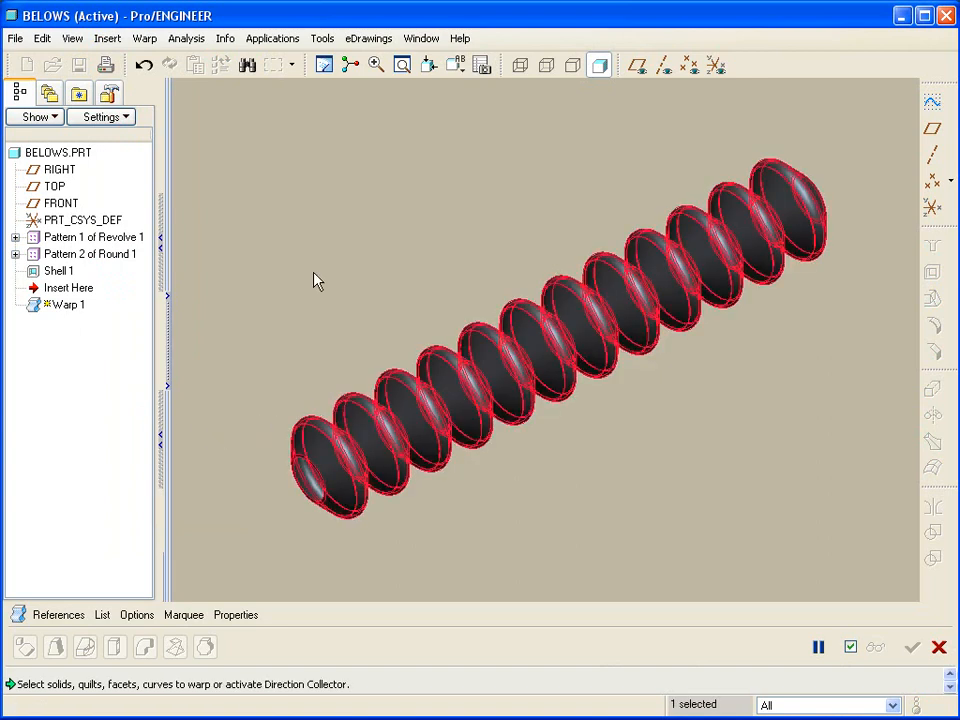
{"action": "right_click", "coordinate": [315, 281]}
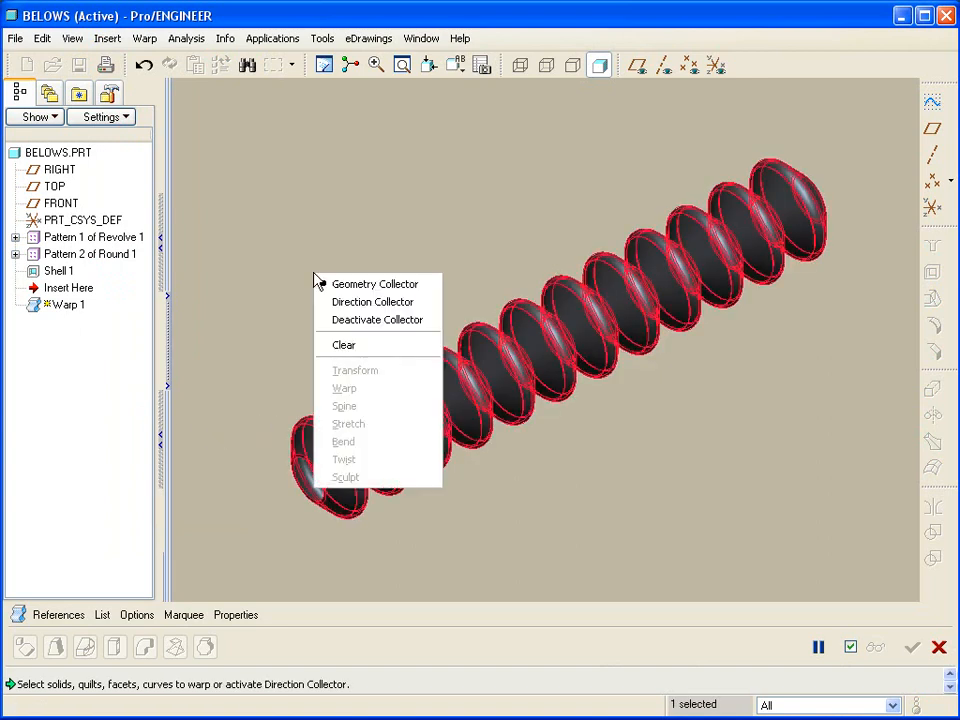
{"action": "left_click", "coordinate": [365, 303]}
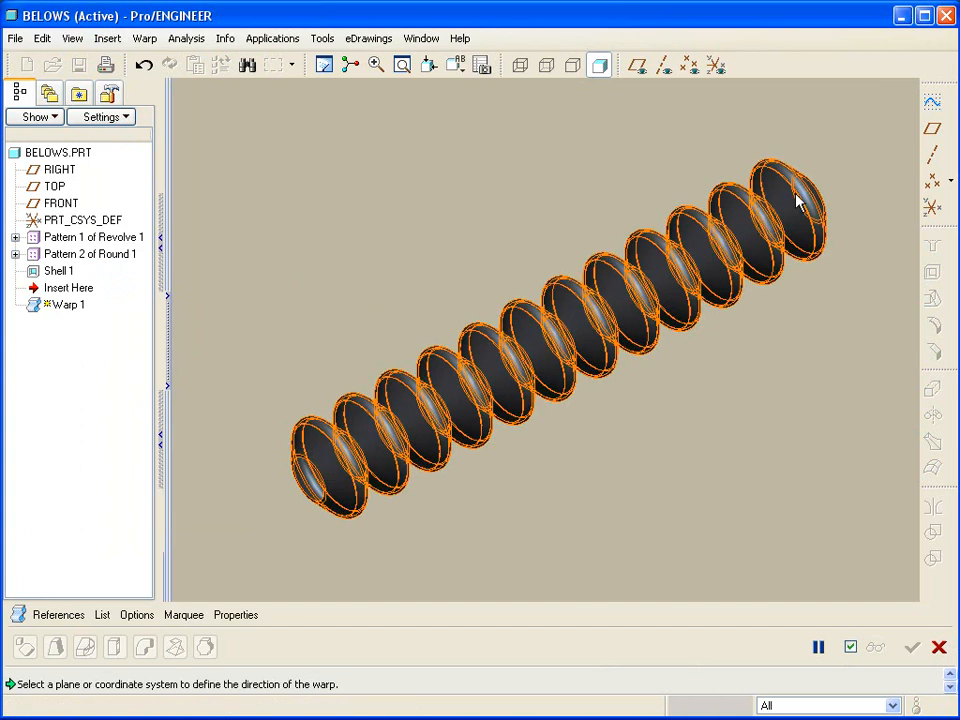
{"action": "left_click", "coordinate": [637, 65]}
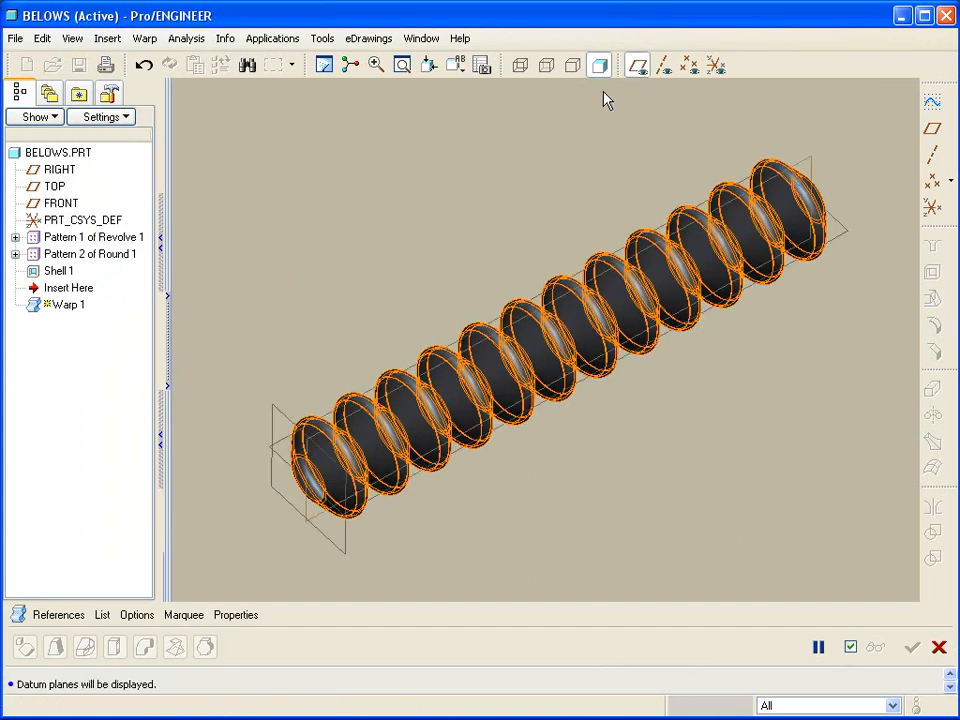
{"action": "left_click", "coordinate": [279, 418]}
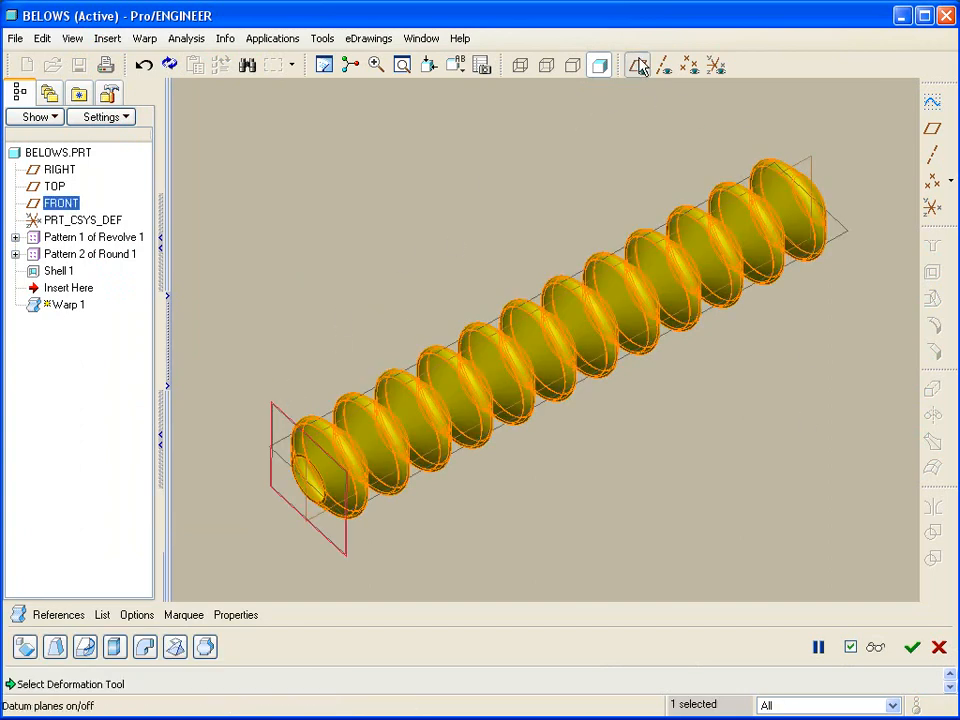
{"action": "left_click", "coordinate": [637, 65]}
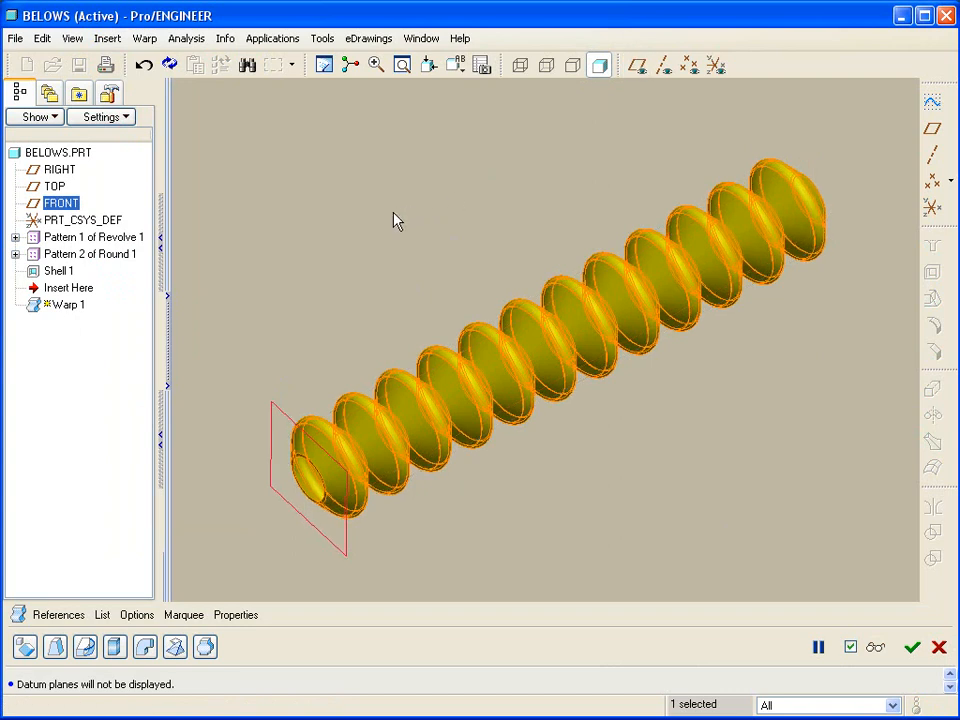
{"action": "middle_click_drag", "start_coordinate": [399, 210], "coordinate": [321, 251]}
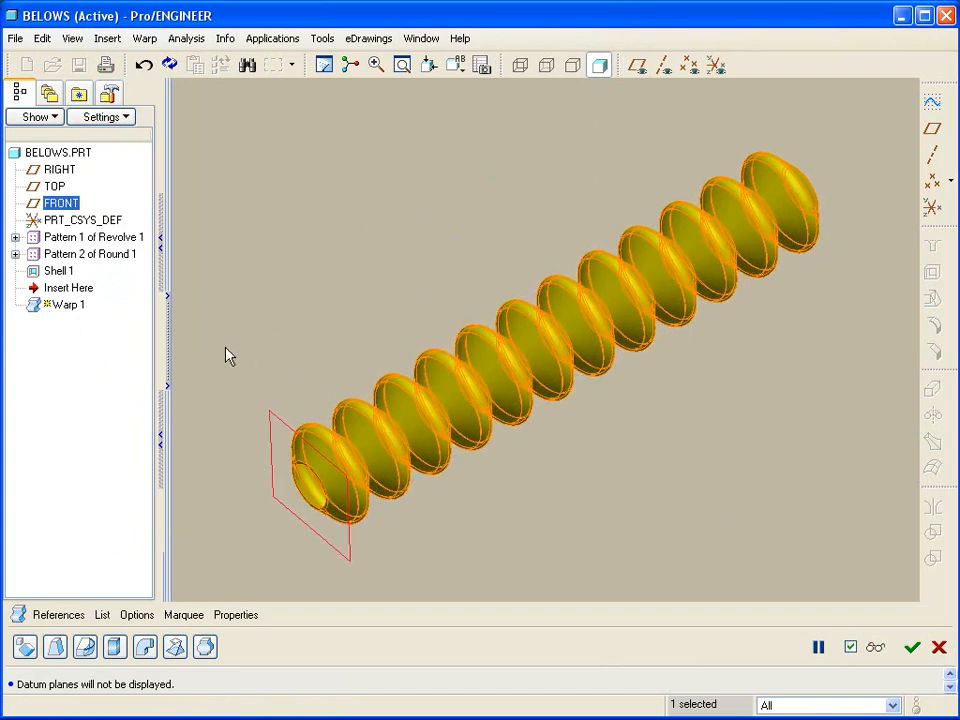
Bend the bellows about 62.3° from its far end, with the pivot moved to the end at the FRONT plane.
{"action": "left_click", "coordinate": [145, 648]}
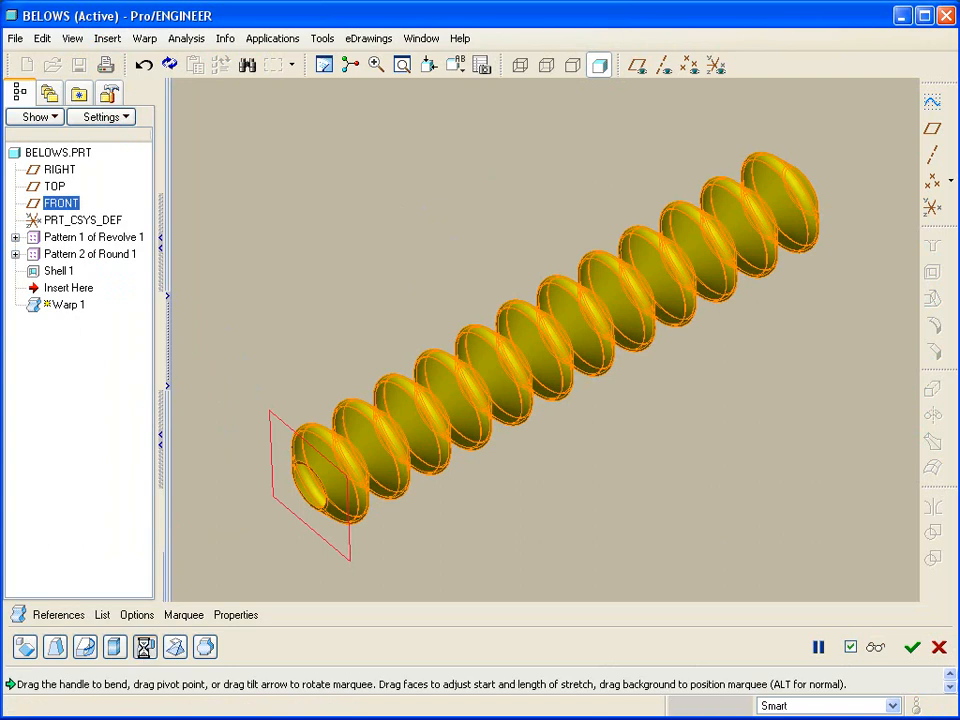
{"action": "scroll", "coordinate": [212, 582], "scroll_direction": "up", "scroll_amount": 1}
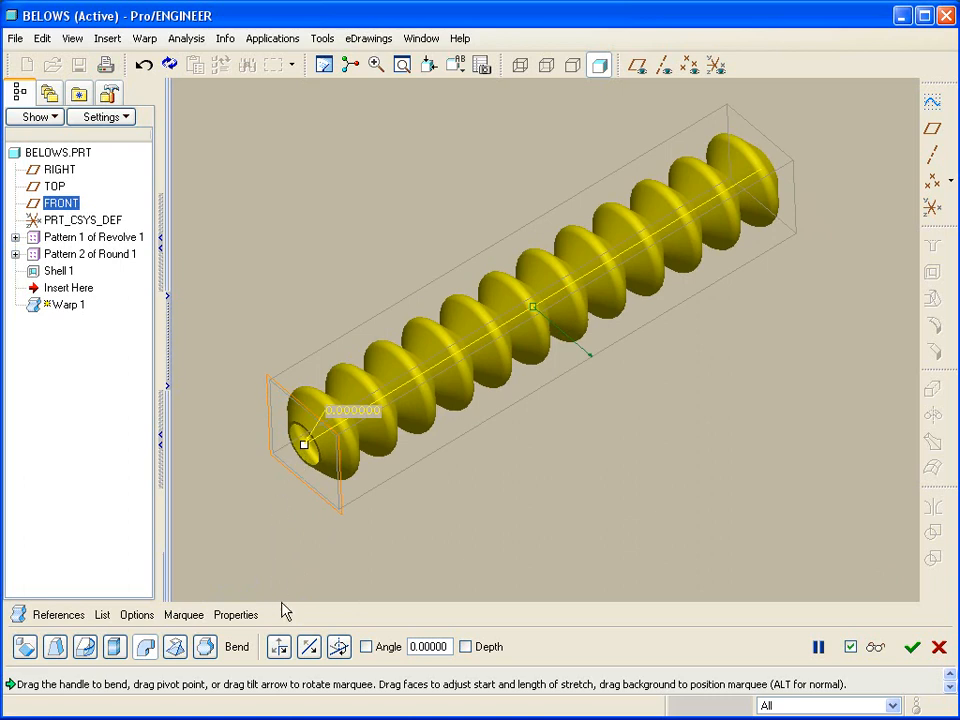
{"action": "left_click", "coordinate": [309, 646]}
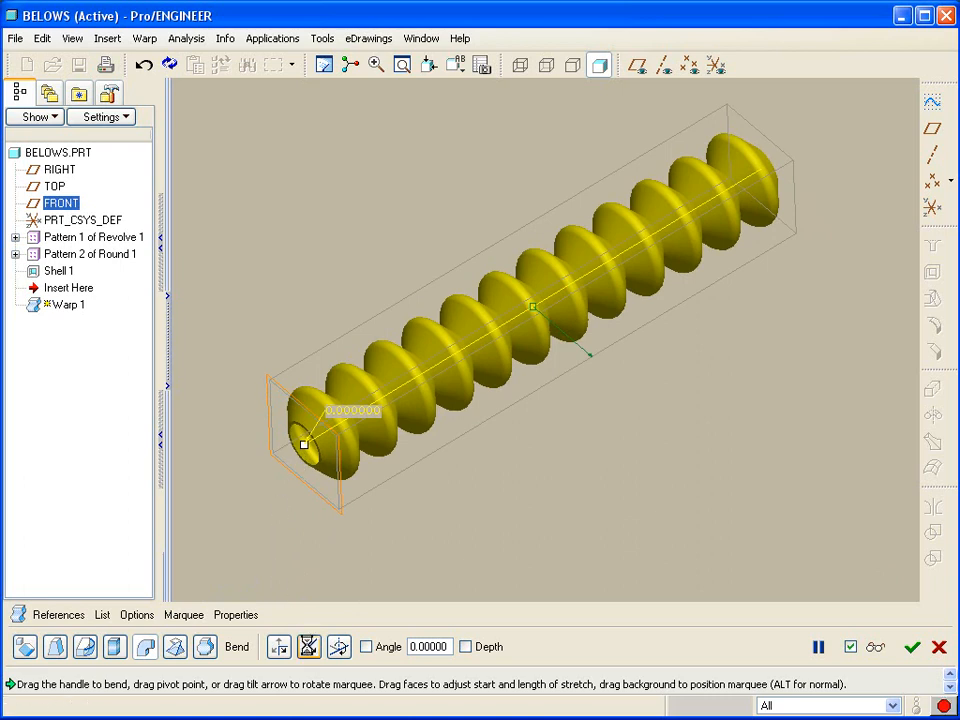
{"action": "middle_click_drag", "start_coordinate": [517, 552], "coordinate": [493, 557], "text": "shift"}
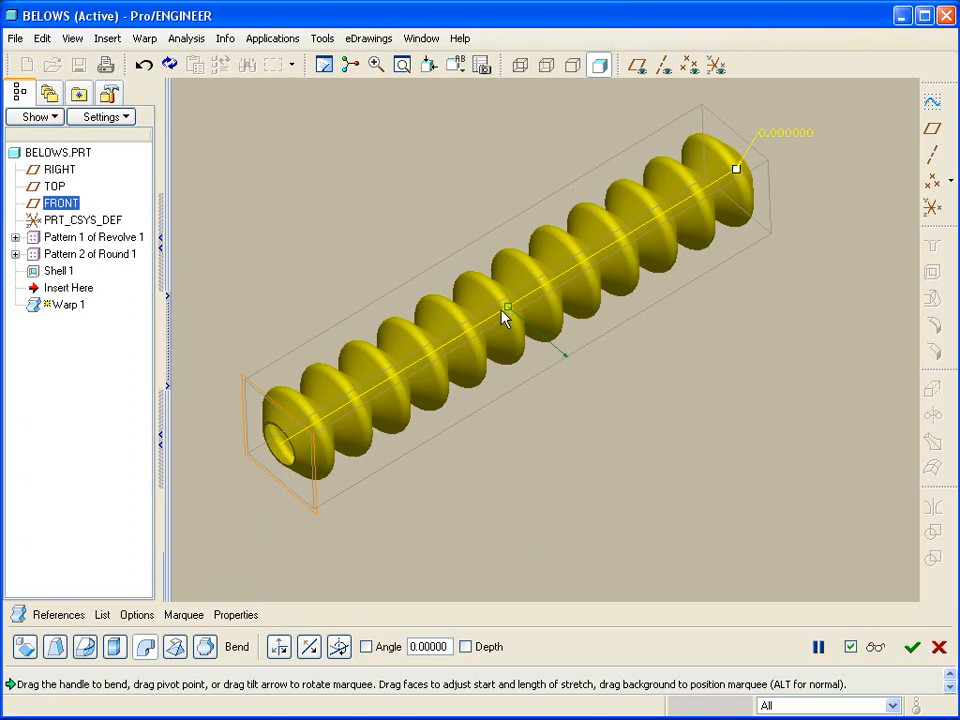
{"action": "left_click_drag", "start_coordinate": [507, 316], "coordinate": [242, 470]}
{"action": "left_click_drag", "start_coordinate": [737, 168], "coordinate": [771, 379]}
{"action": "middle_click_drag", "start_coordinate": [779, 443], "coordinate": [779, 443]}
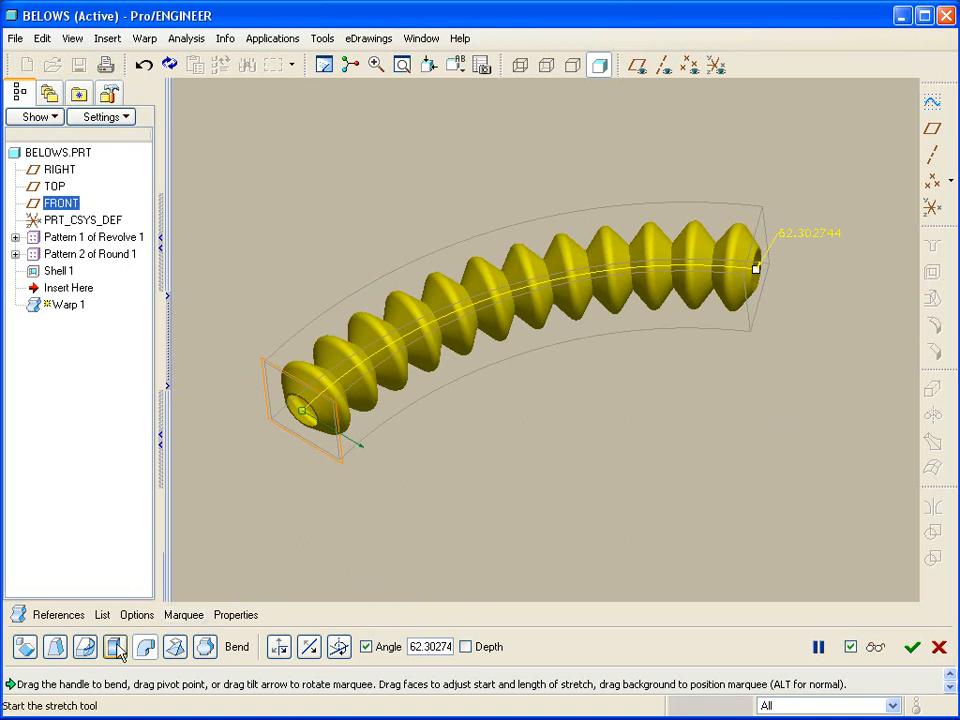
Remove the Bend operation from the warp feature's list.
{"action": "left_click", "coordinate": [102, 614]}
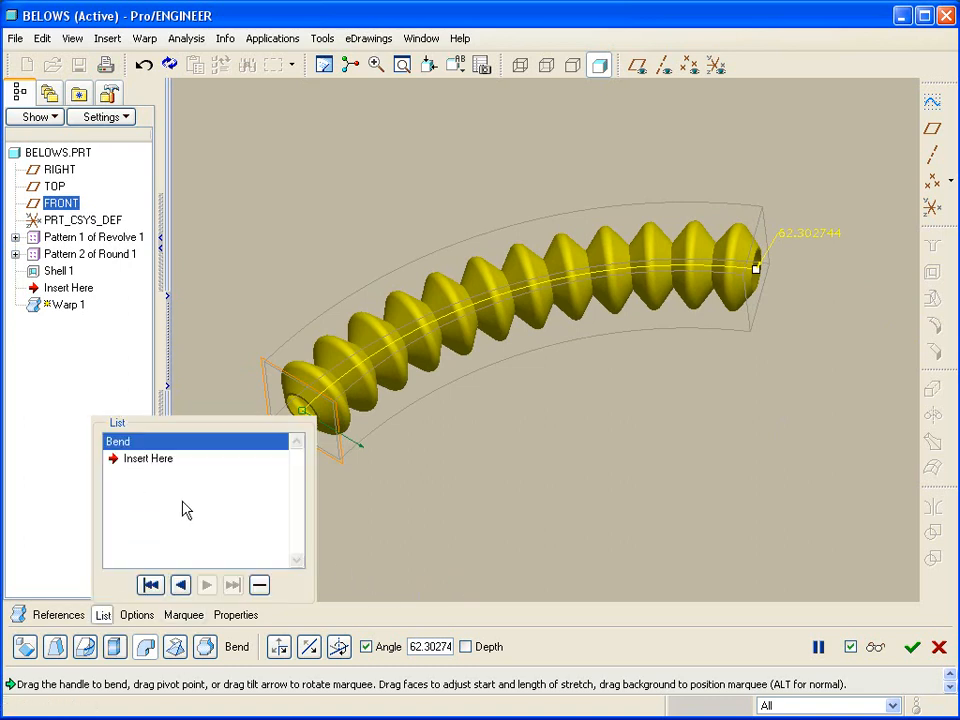
{"action": "left_click", "coordinate": [259, 584]}
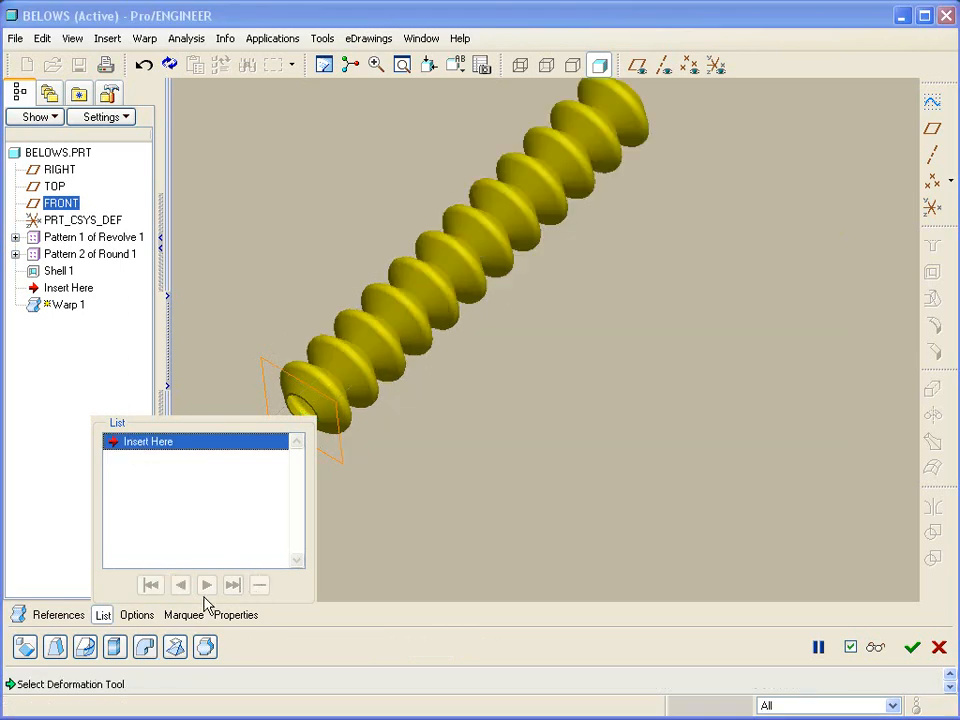
{"action": "left_click", "coordinate": [102, 616]}
Compress the bellows along its length with the Stretch tool to a scale of about 0.82, and enable the Scale option.
{"action": "left_click", "coordinate": [115, 647]}
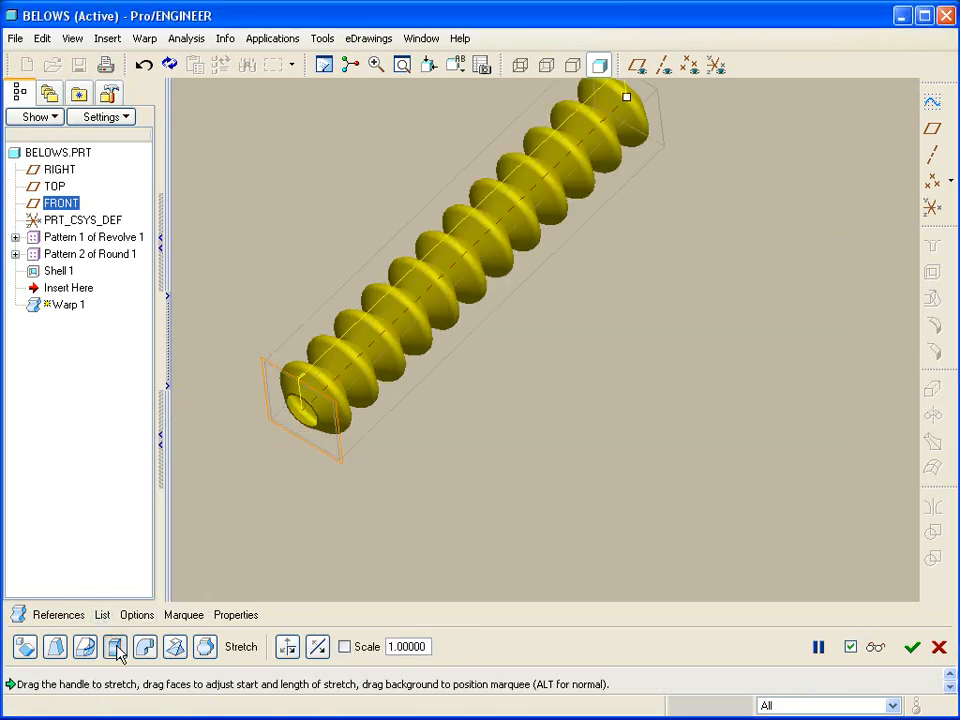
{"action": "middle_click_drag", "start_coordinate": [514, 493], "coordinate": [744, 170]}
{"action": "left_click_drag", "start_coordinate": [720, 190], "coordinate": [632, 232]}
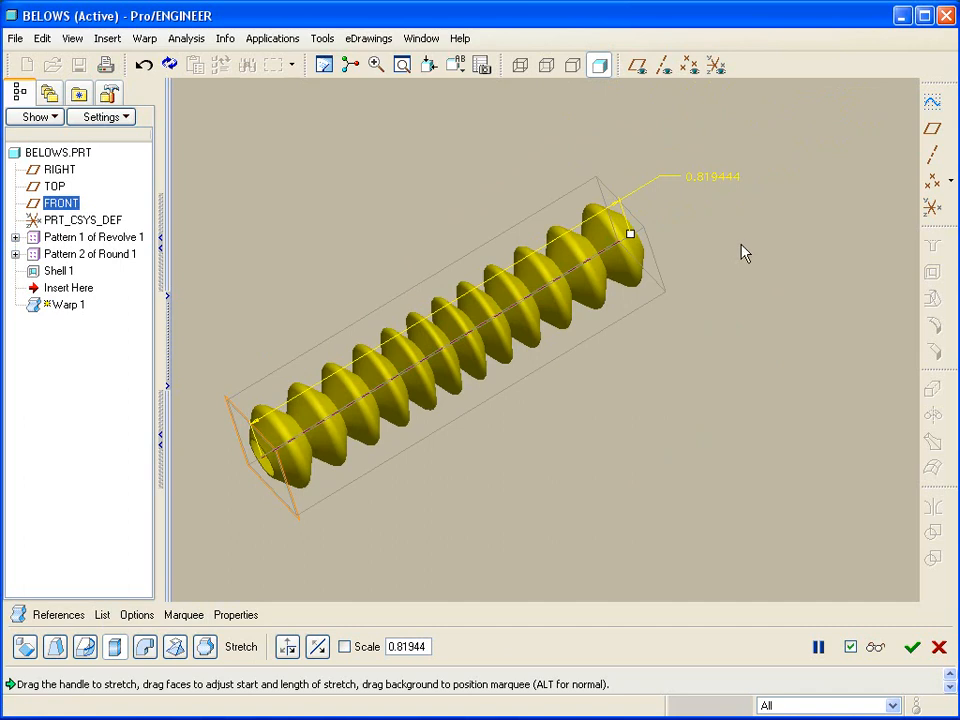
{"action": "left_click", "coordinate": [360, 651]}
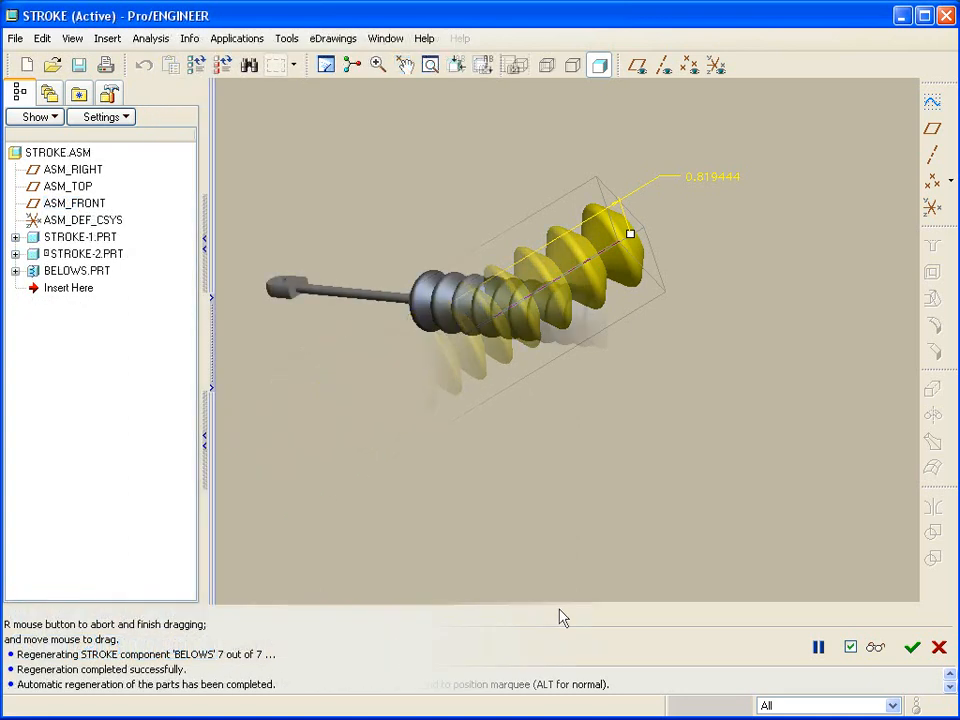
In STROKE.ASM, move the insertion point above BELOWS.PRT, directly after STROKE-2.PRT.
{"action": "scroll", "coordinate": [668, 177], "scroll_direction": "up", "scroll_amount": 5}
{"action": "scroll", "coordinate": [668, 177], "scroll_direction": "up", "scroll_amount": 3}
{"action": "scroll", "coordinate": [668, 177], "scroll_direction": "up", "scroll_amount": 2}
{"action": "middle_click_drag", "start_coordinate": [664, 169], "coordinate": [647, 191]}
{"action": "scroll", "coordinate": [714, 232], "scroll_direction": "down", "scroll_amount": 5}
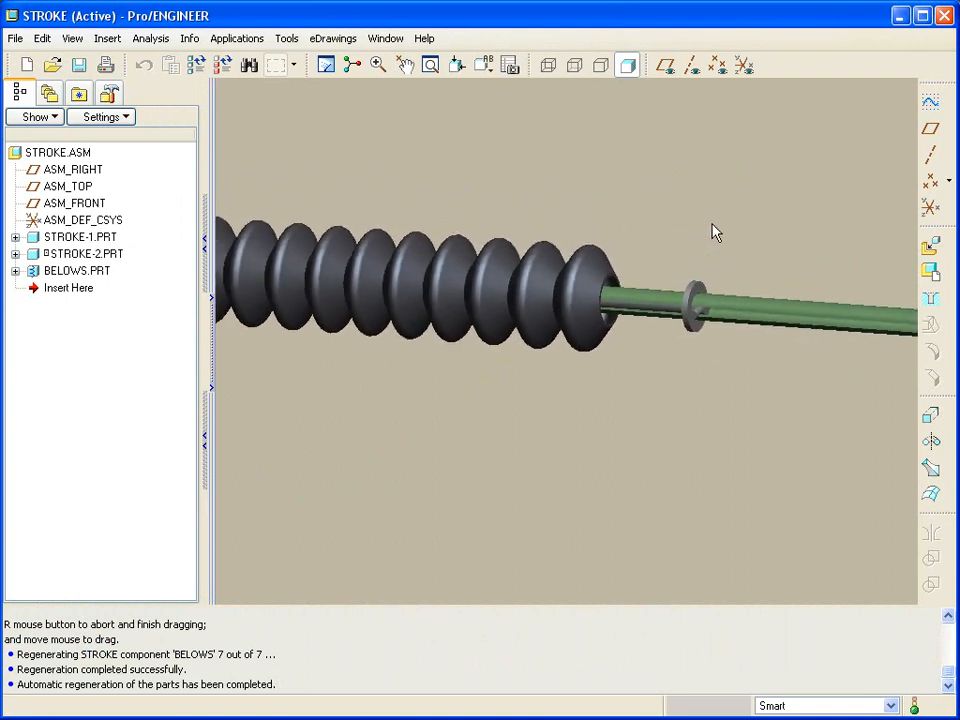
{"action": "left_click_drag", "start_coordinate": [75, 295], "coordinate": [78, 272]}
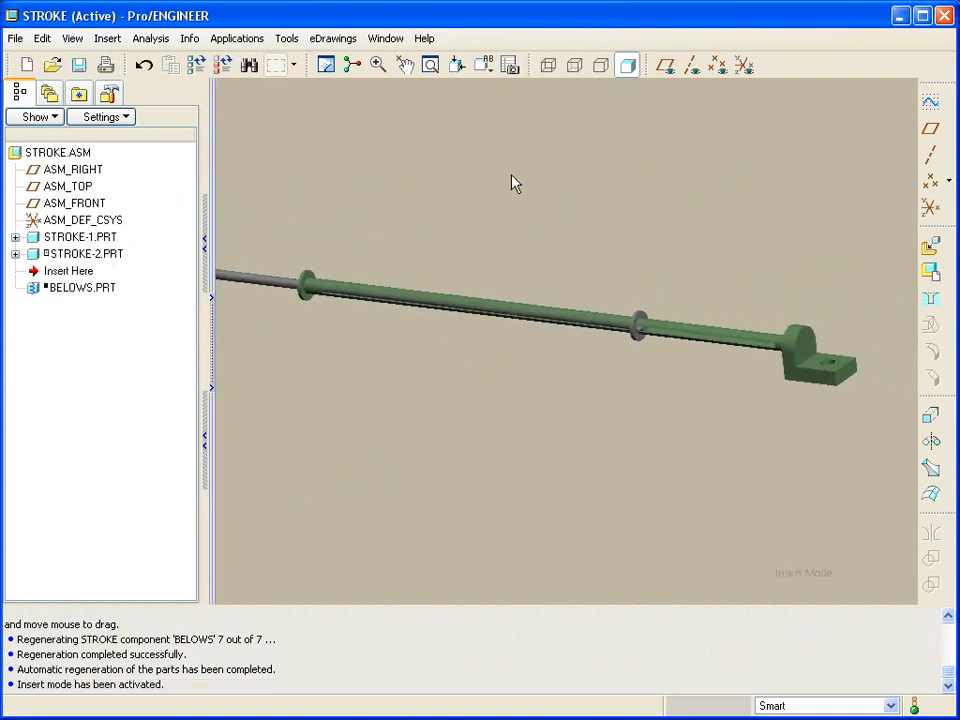
Start a sketch on the ASM_RIGHT plane with ASM_TOP as the orientation reference facing left, showing the datum planes.
{"action": "left_click", "coordinate": [929, 101]}
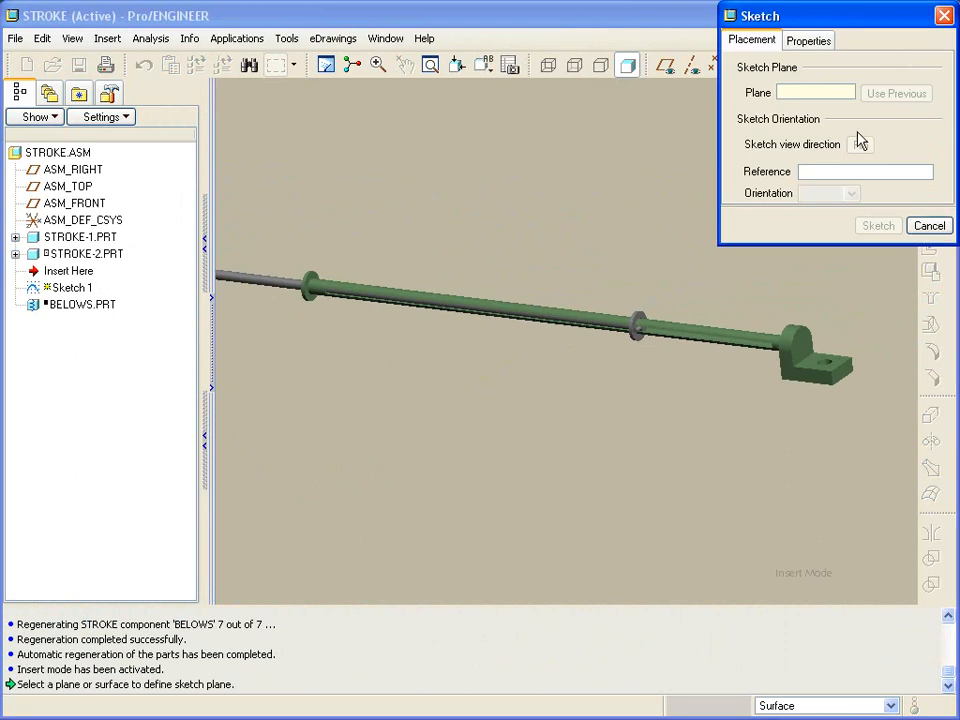
{"action": "left_click", "coordinate": [665, 65]}
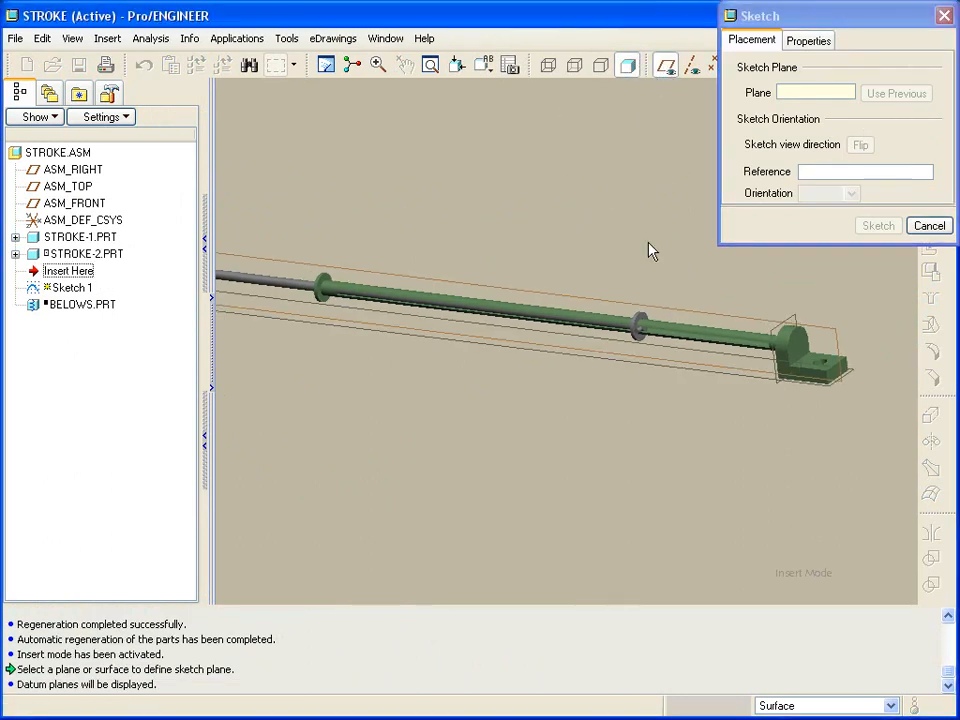
{"action": "left_click", "coordinate": [611, 306]}
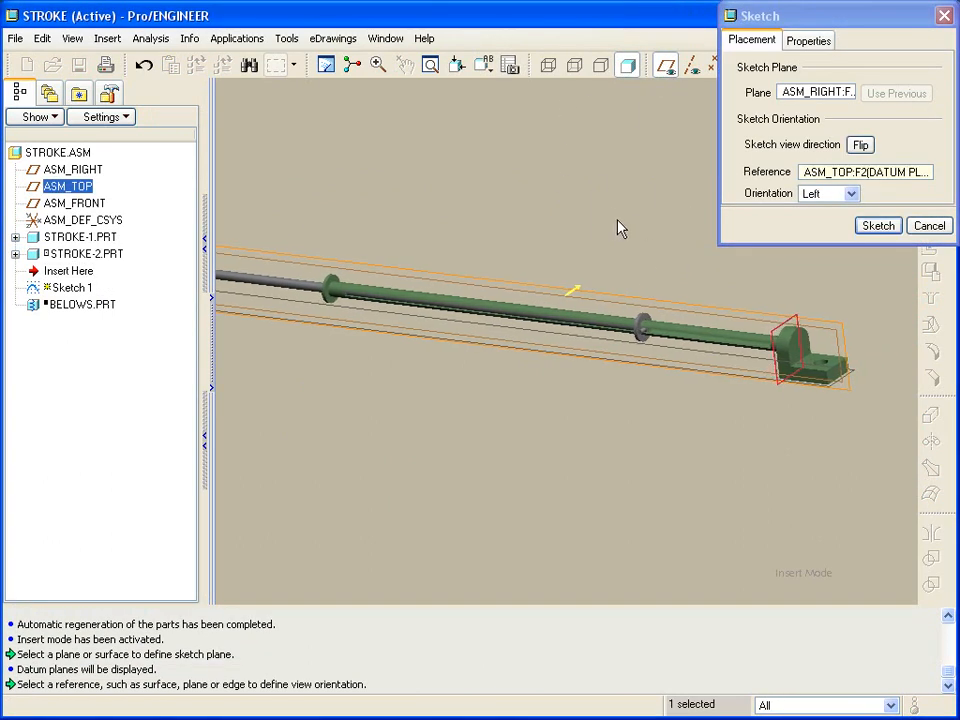
{"action": "left_click", "coordinate": [877, 226]}
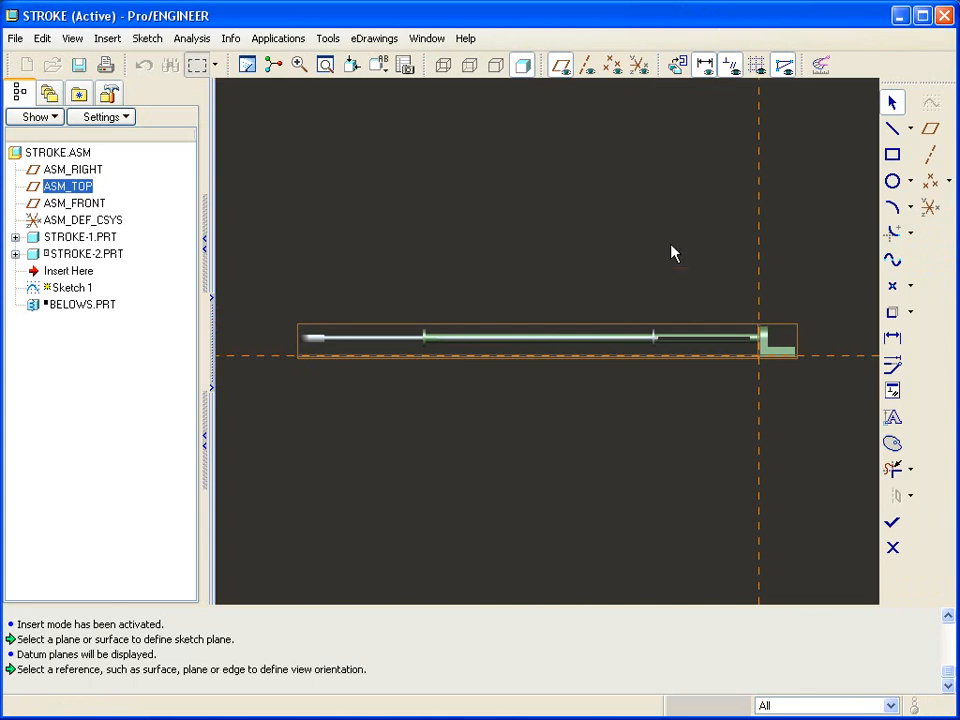
Add sketch references to the STROKE-2 flange face, the A_2 axis of STROKE-1, and the STROKE-1 flange surface, showing the axes.
{"action": "left_click", "coordinate": [152, 41]}
{"action": "left_click", "coordinate": [186, 103]}
{"action": "scroll", "coordinate": [630, 300], "scroll_direction": "down", "scroll_amount": 3}
{"action": "middle_click_drag", "start_coordinate": [630, 250], "coordinate": [598, 177]}
{"action": "scroll", "coordinate": [598, 183], "scroll_direction": "down", "scroll_amount": 6}
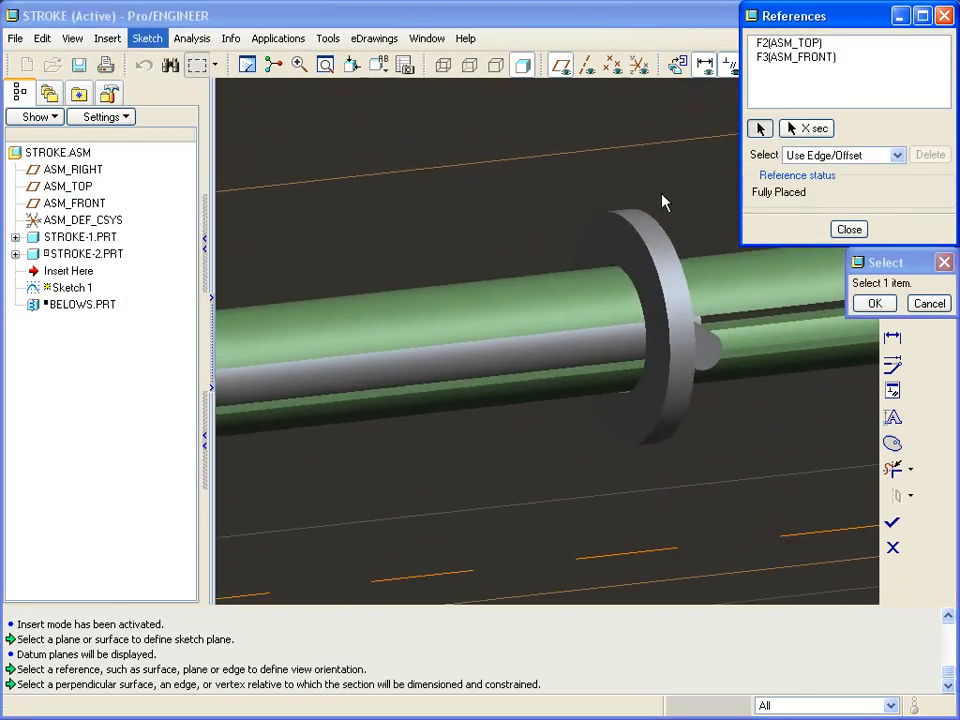
{"action": "left_click", "coordinate": [626, 246]}
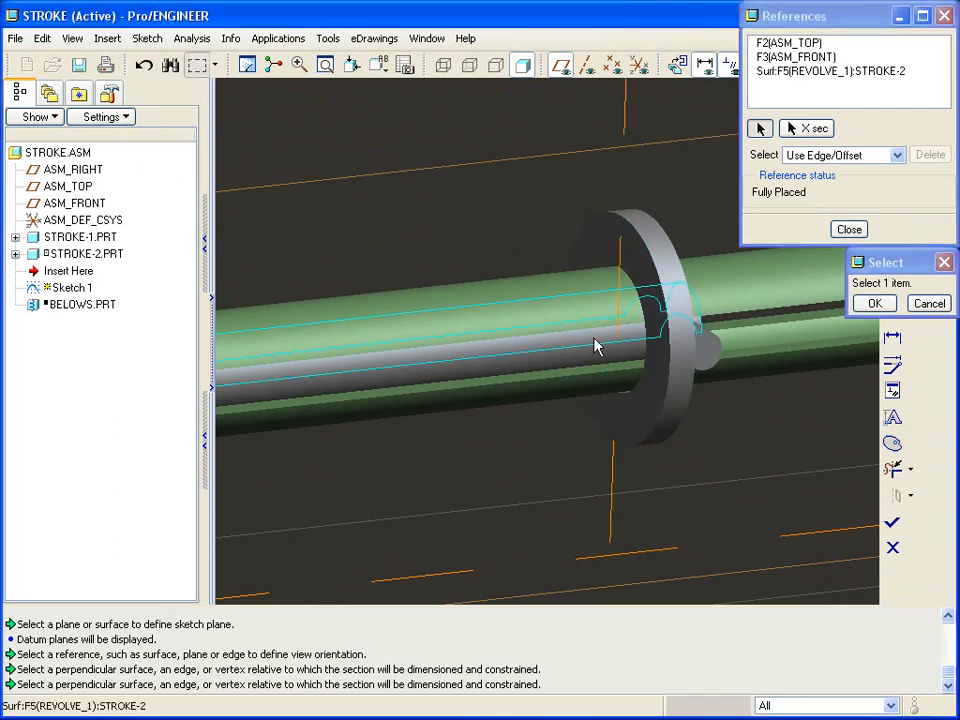
{"action": "scroll", "coordinate": [561, 348], "scroll_direction": "up", "scroll_amount": 2}
{"action": "left_click", "coordinate": [586, 65]}
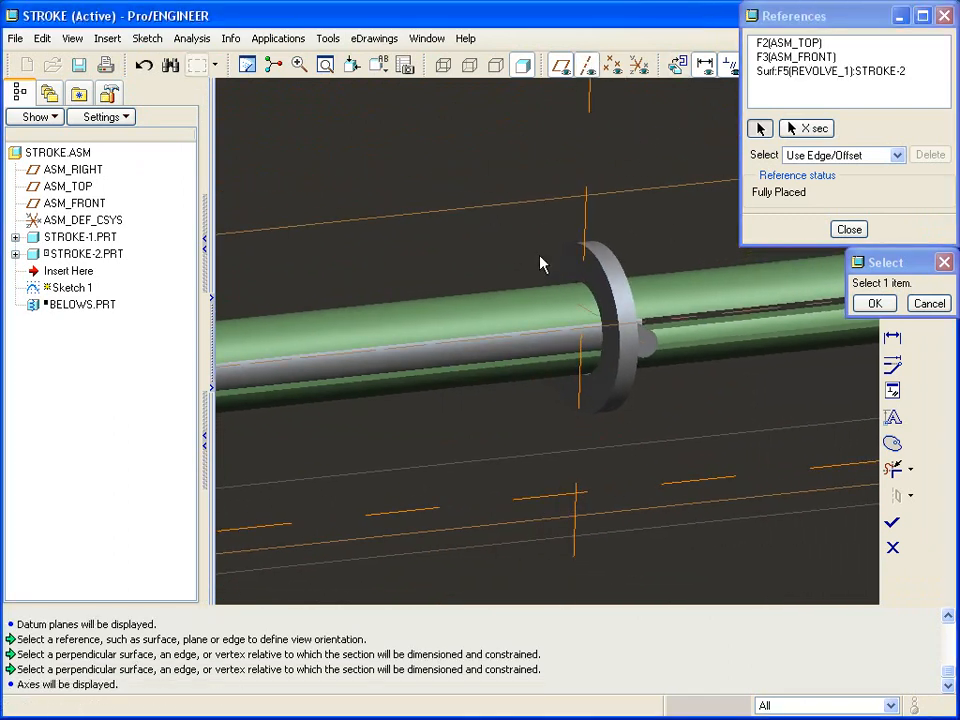
{"action": "left_click", "coordinate": [518, 344]}
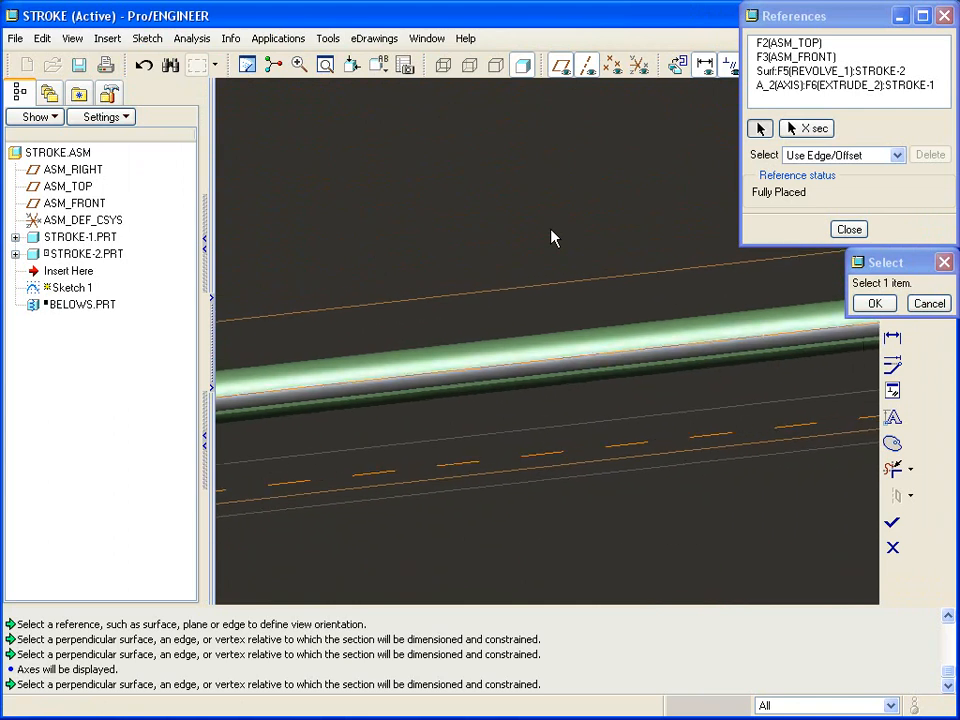
{"action": "left_click", "coordinate": [338, 402]}
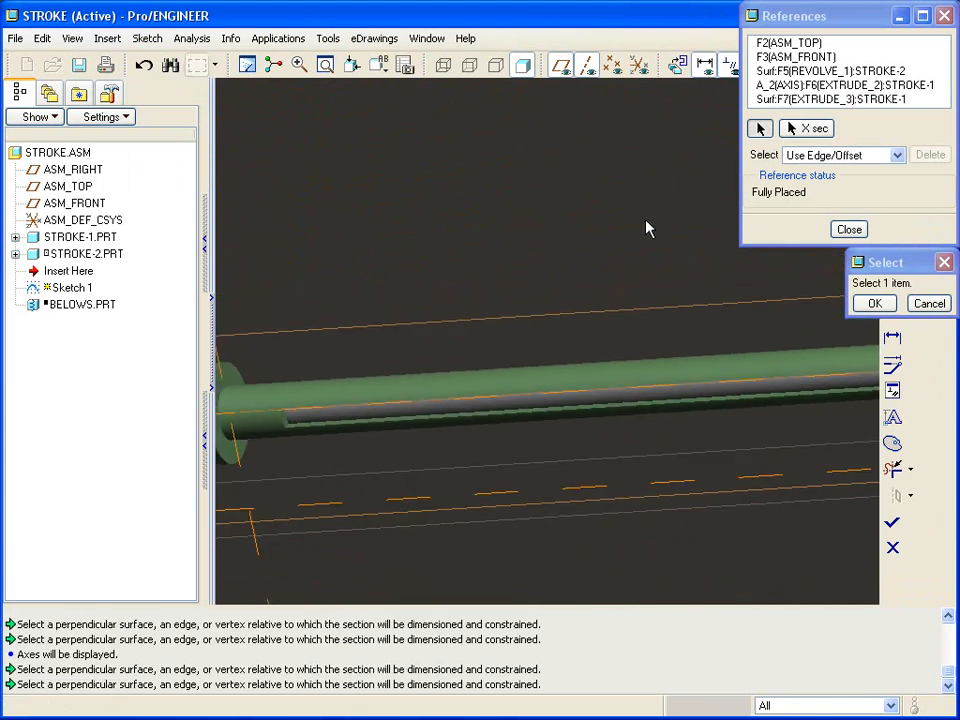
Sketch a line along the stroke axis, starting at the STROKE-2 flange reference and ending partway towards the STROKE-1 flange.
{"action": "right_click", "coordinate": [489, 204]}
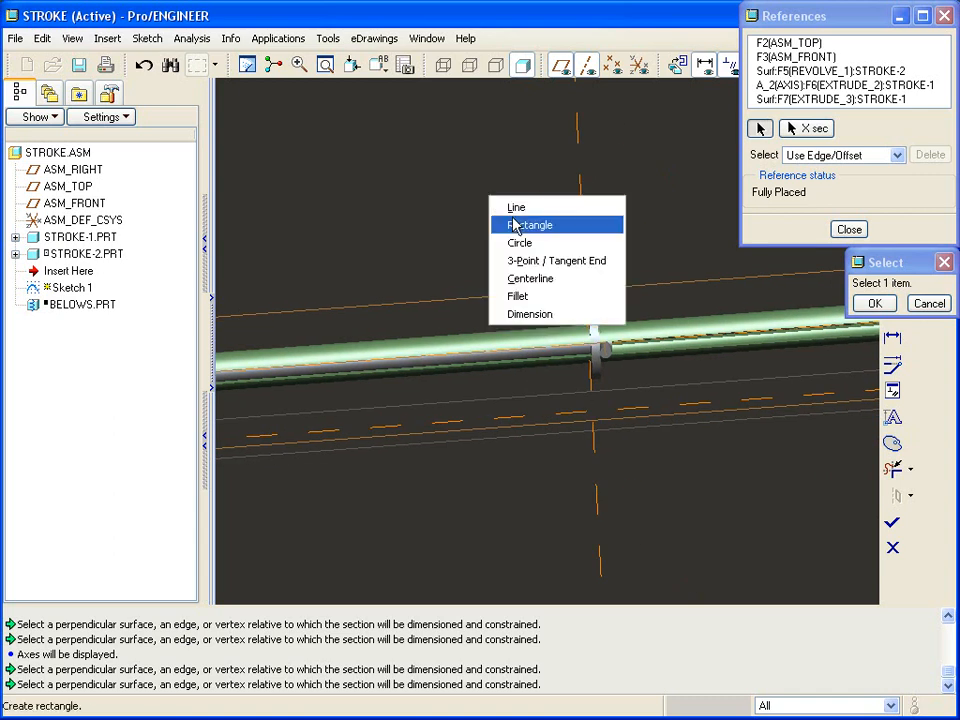
{"action": "left_click", "coordinate": [534, 208]}
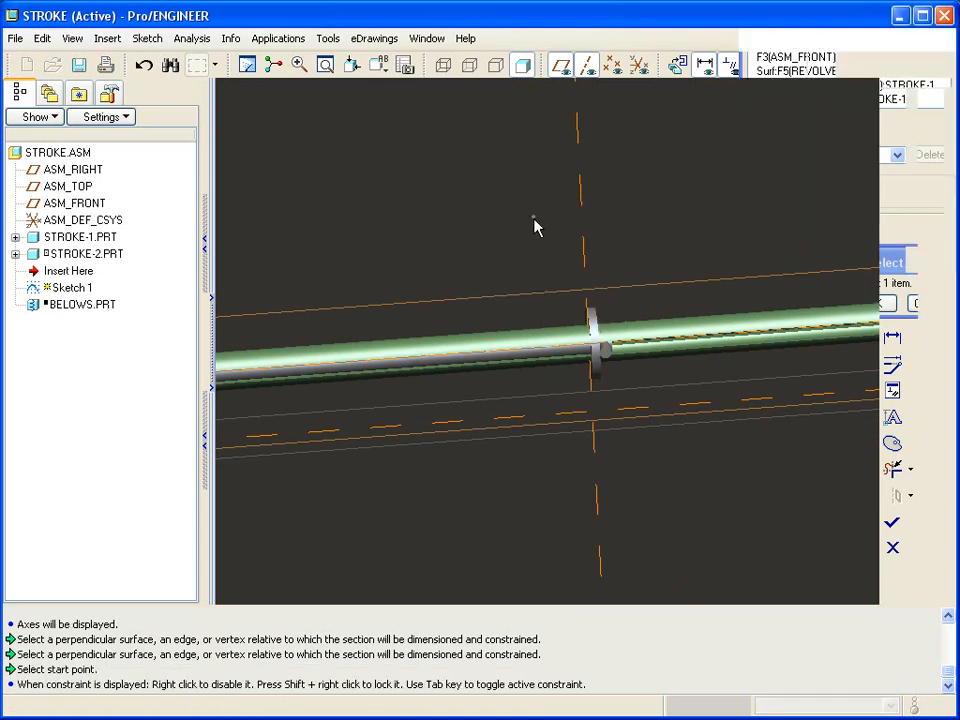
{"action": "left_click", "coordinate": [546, 349]}
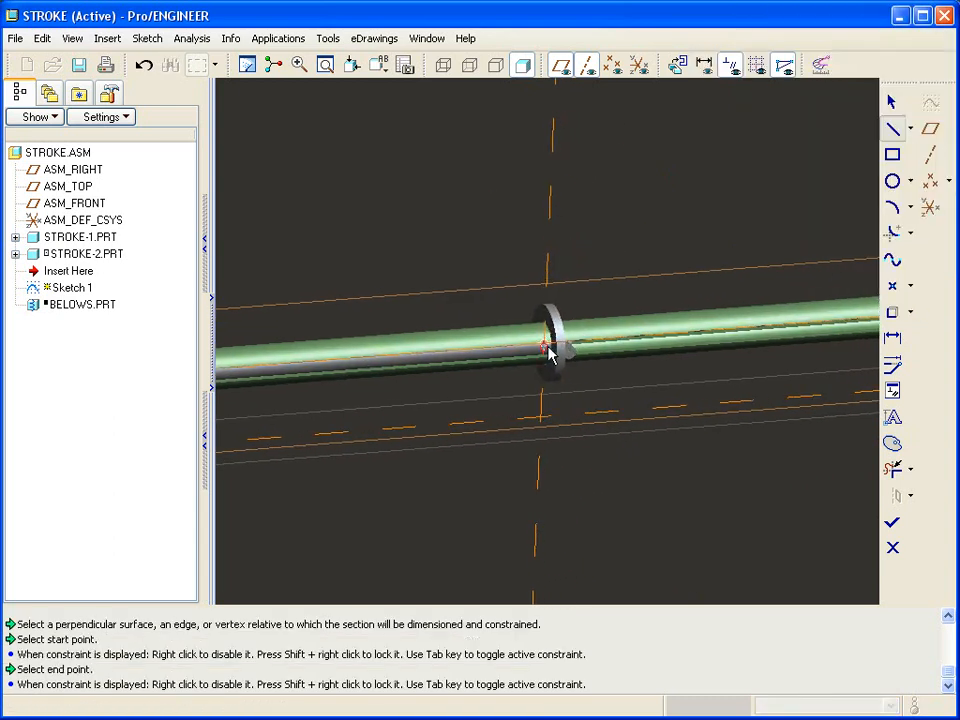
{"action": "left_click", "coordinate": [407, 356]}
{"action": "middle_click", "coordinate": [428, 236]}
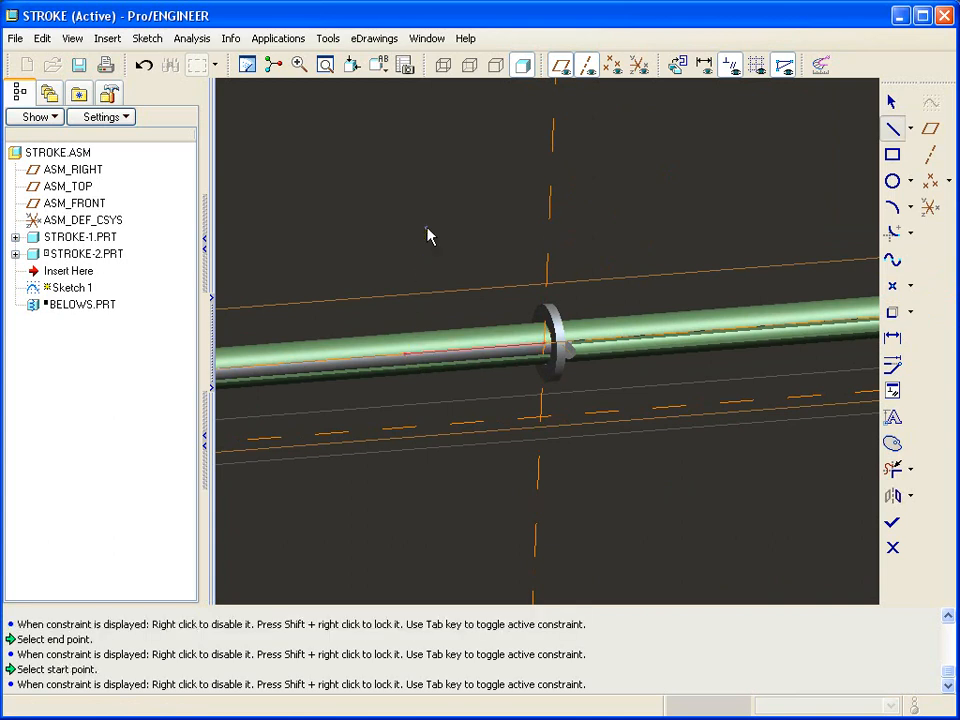
Dimension the distance between the STROKE-2 and STROKE-1 flange references in the sketch.
{"action": "right_click", "coordinate": [441, 219]}
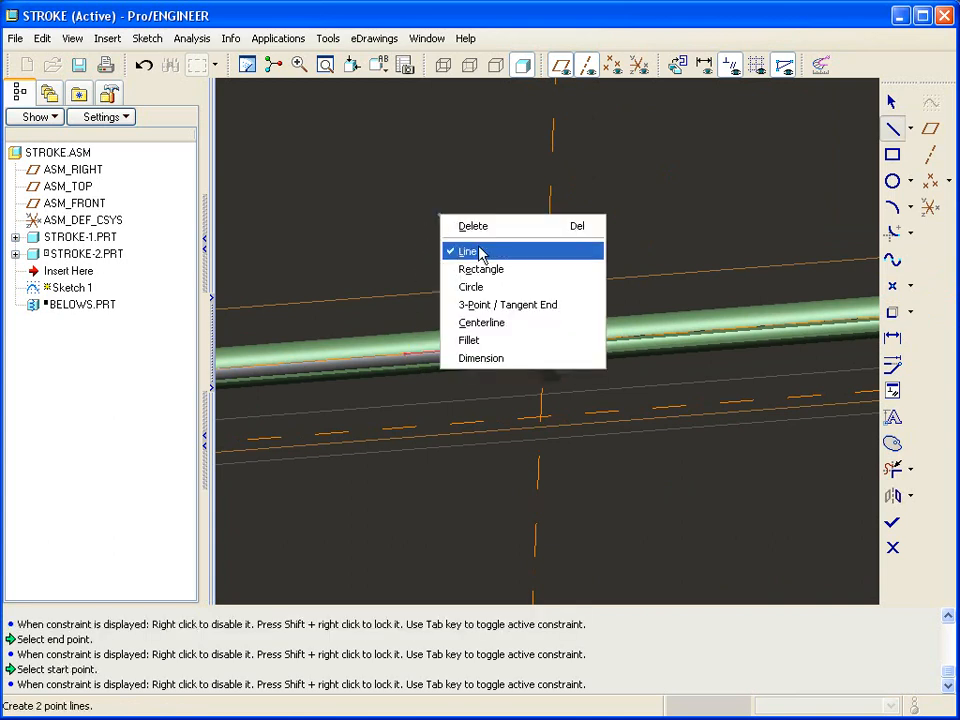
{"action": "left_click", "coordinate": [534, 358]}
{"action": "left_click", "coordinate": [551, 209]}
{"action": "scroll", "coordinate": [551, 209], "scroll_direction": "up", "scroll_amount": 6}
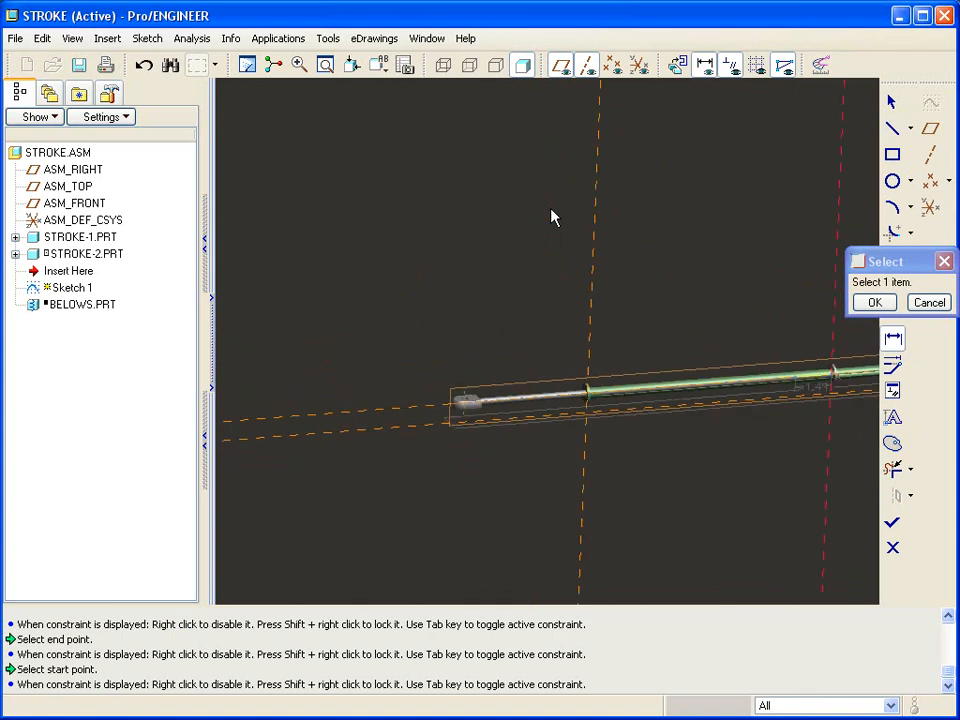
{"action": "left_click", "coordinate": [619, 298]}
{"action": "middle_click", "coordinate": [733, 295]}
{"action": "scroll", "coordinate": [735, 289], "scroll_direction": "down", "scroll_amount": 3}
{"action": "scroll", "coordinate": [727, 250], "scroll_direction": "down", "scroll_amount": 5}
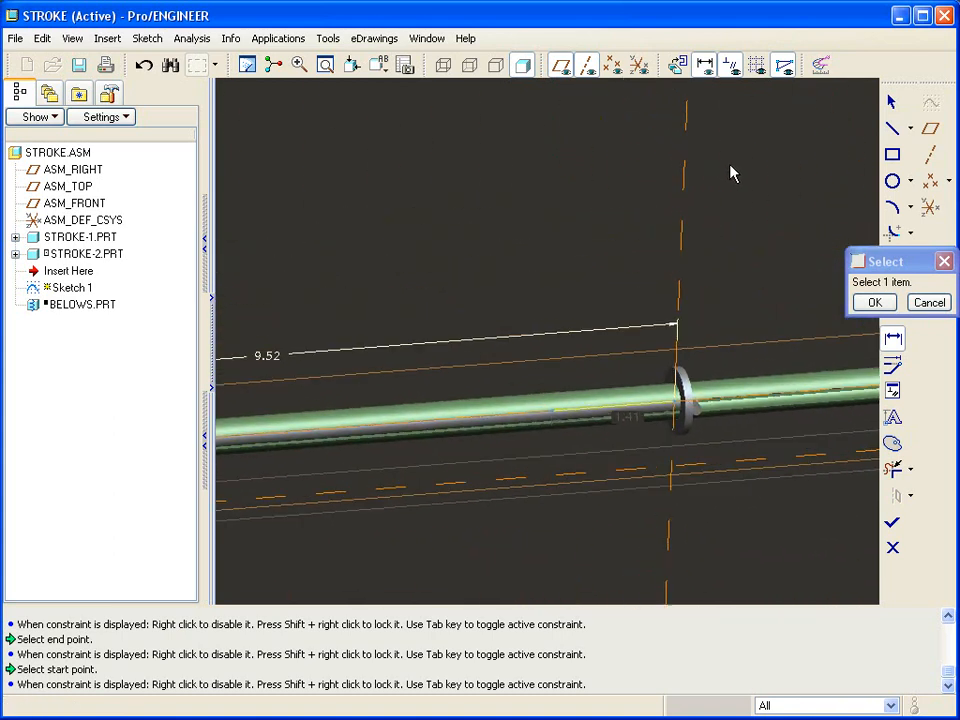
Add a sketch relation driving the line length sd0 from the flange distance kd1, and finish the sketch.
{"action": "left_click", "coordinate": [328, 38]}
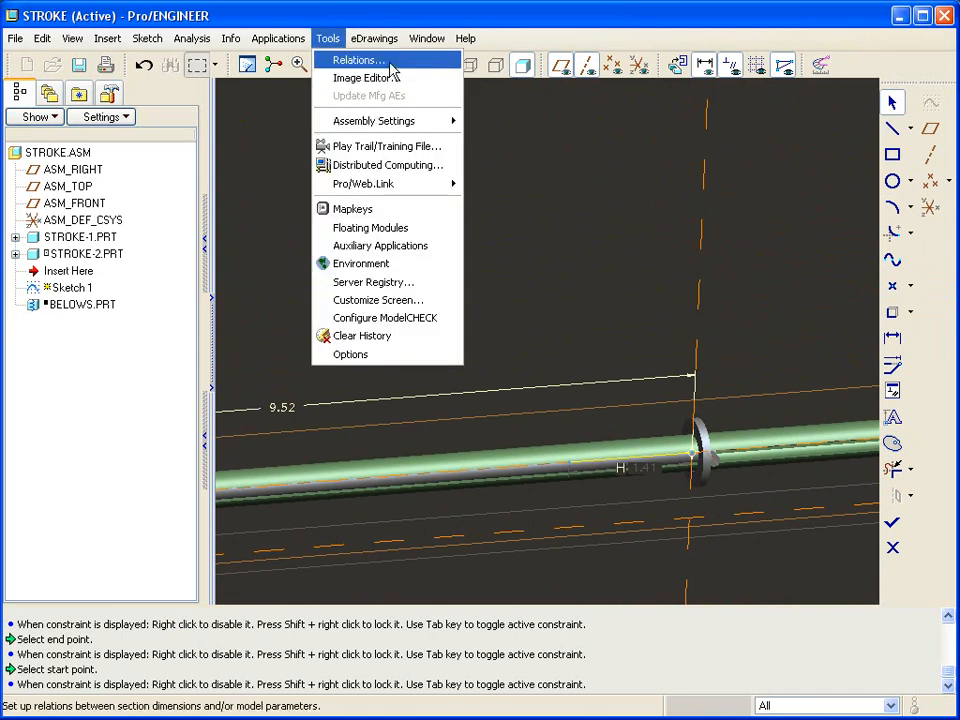
{"action": "left_click", "coordinate": [390, 62]}
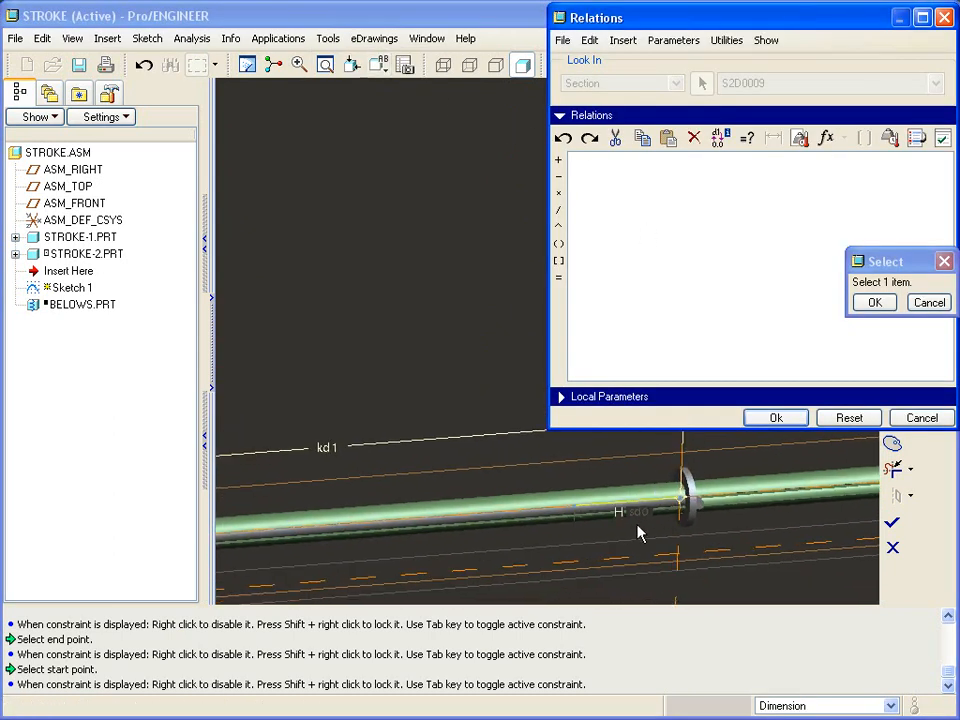
{"action": "left_click", "coordinate": [640, 521]}
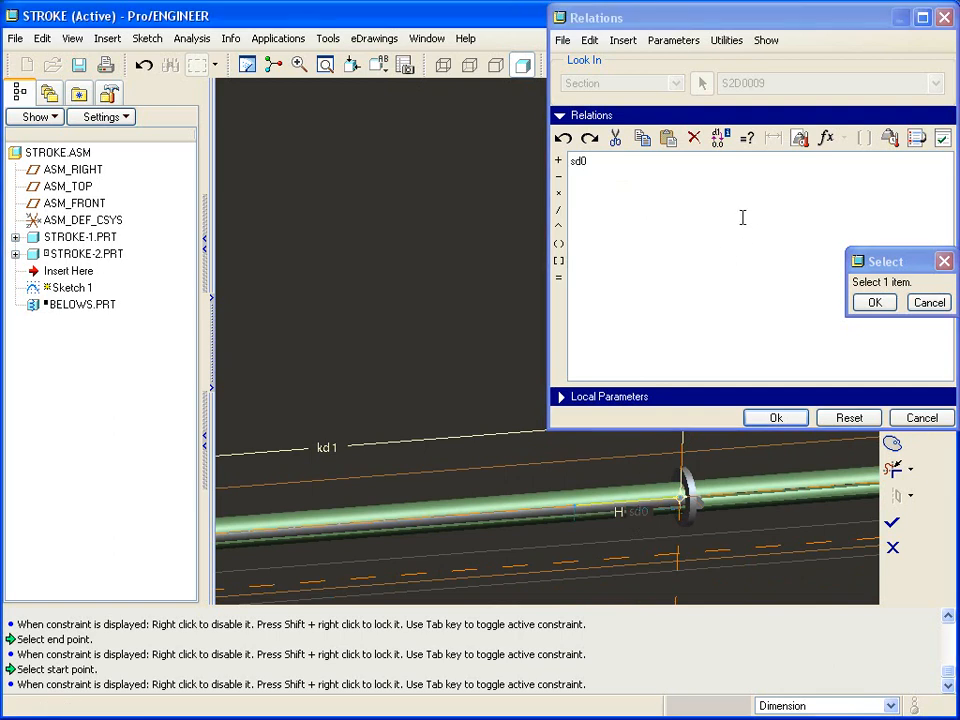
{"action": "left_click", "coordinate": [701, 215]}
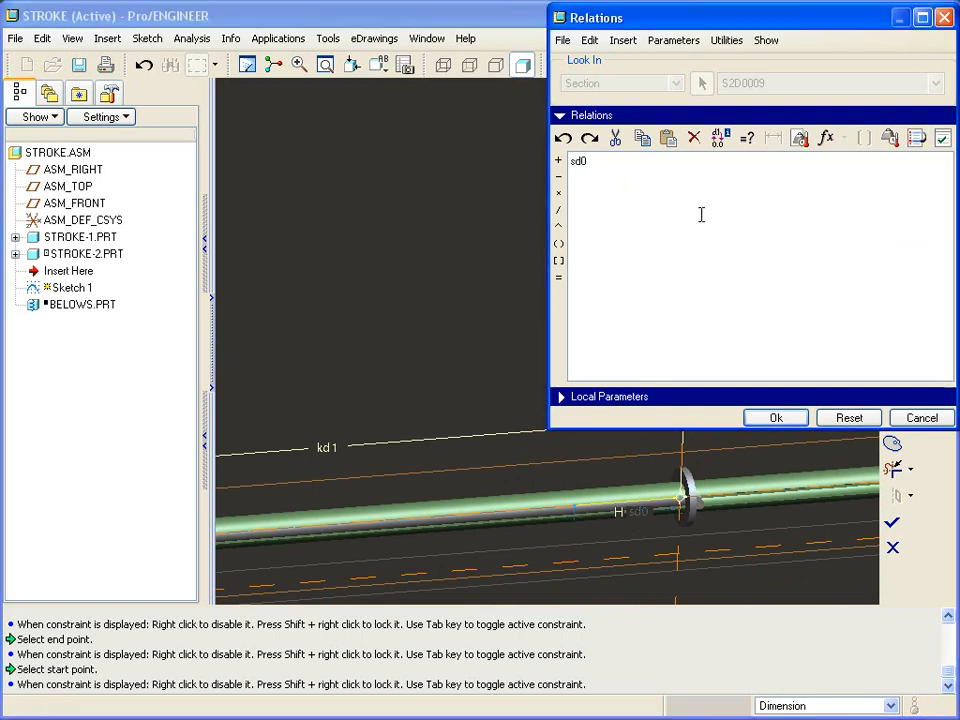
{"action": "left_click", "coordinate": [355, 437]}
{"action": "left_click", "coordinate": [646, 183]}
{"action": "left_click", "coordinate": [772, 421]}
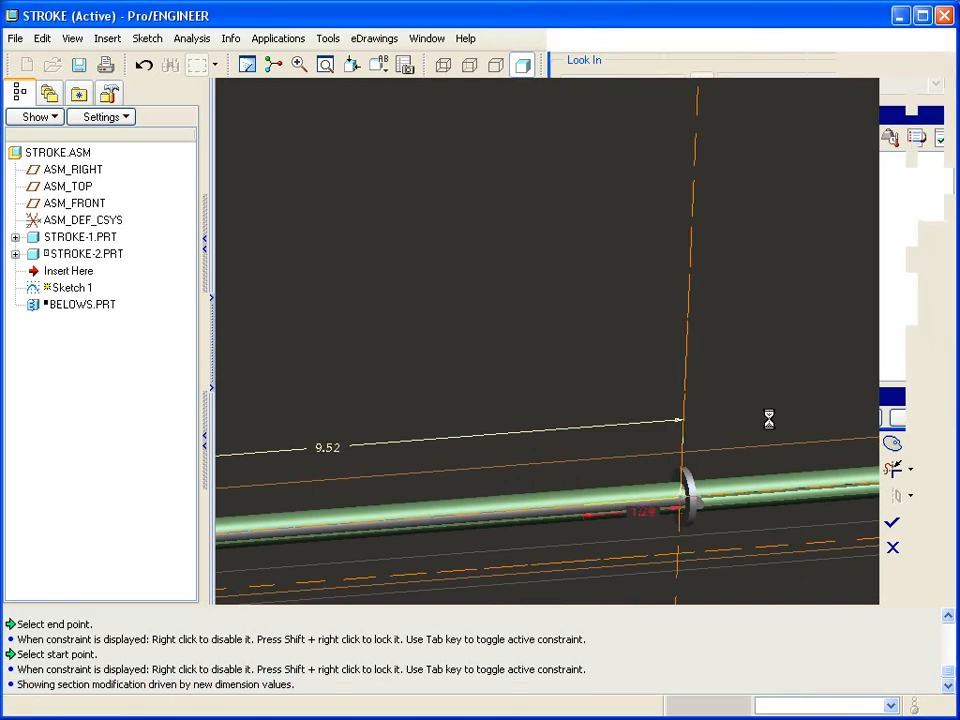
{"action": "left_click", "coordinate": [892, 521]}
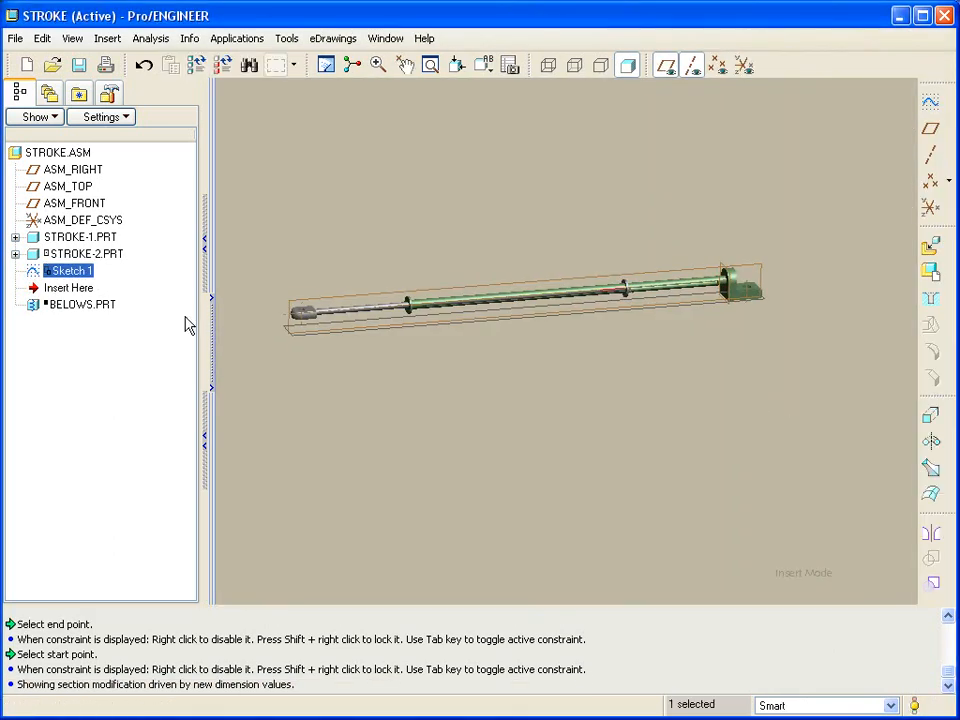
Move the insertion point below BELOWS.PRT, resuming it, and open the varied items of its flexibility for redefinition.
{"action": "left_click_drag", "start_coordinate": [87, 293], "coordinate": [161, 304]}
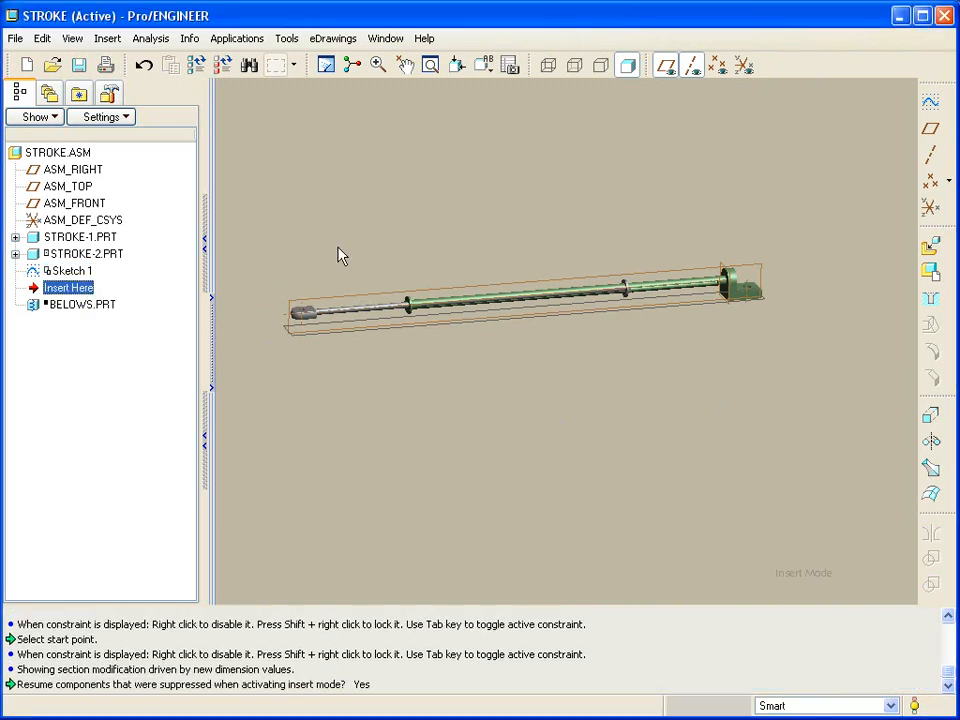
{"action": "key", "text": "Return"}
{"action": "right_click", "coordinate": [62, 293]}
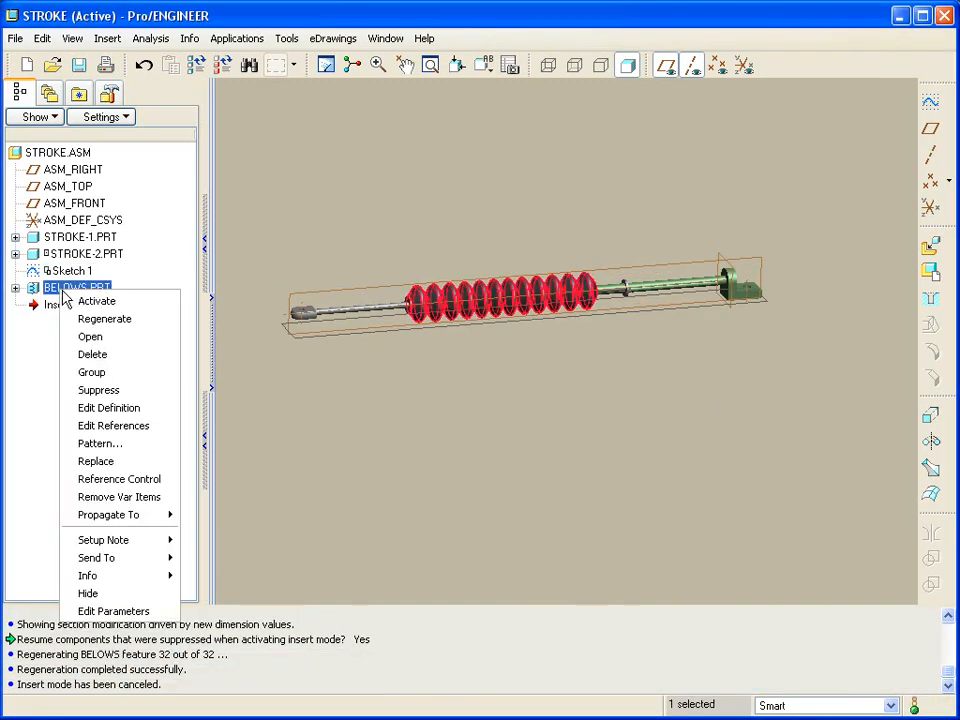
{"action": "left_click", "coordinate": [141, 405]}
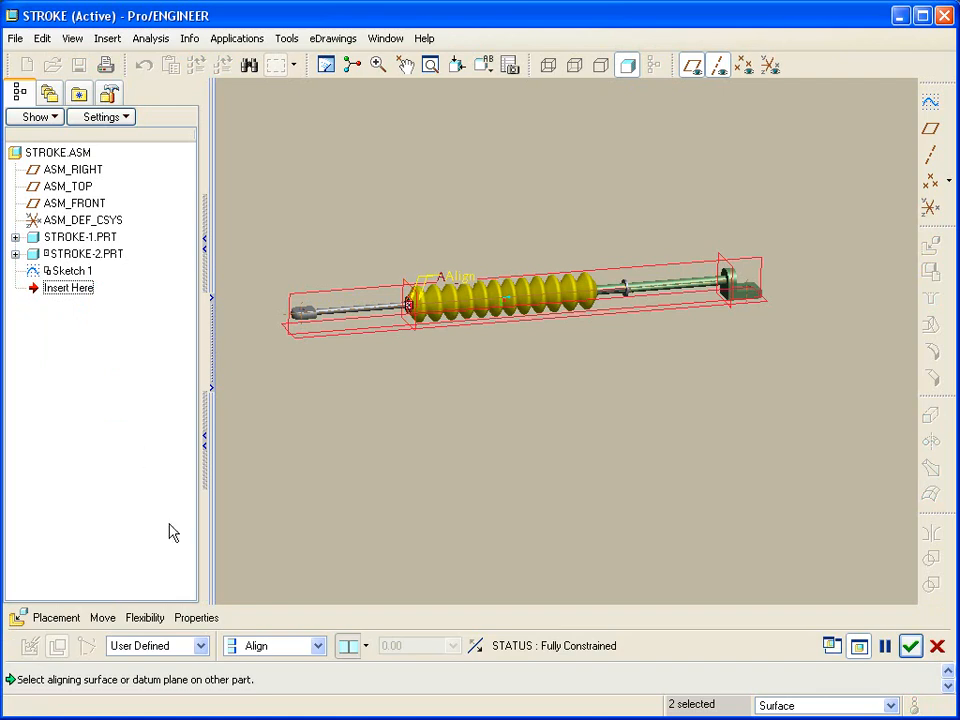
{"action": "left_click", "coordinate": [146, 618]}
{"action": "left_click", "coordinate": [176, 591]}
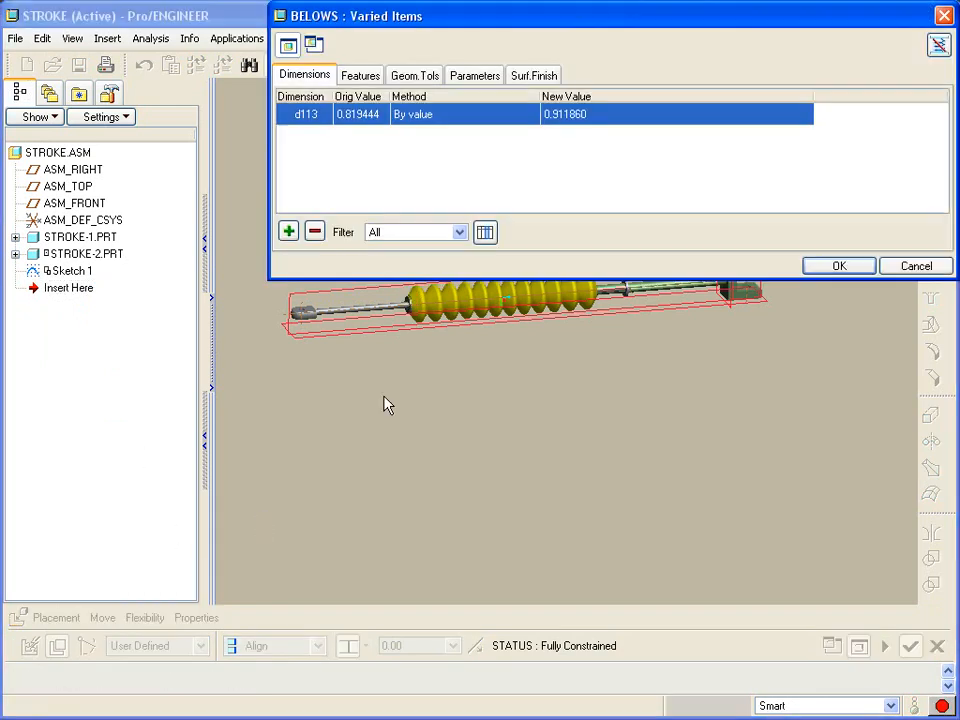
Set varied dimension d113 of the bellows to the Curve Length method, measure the Sketch 1 line, and accept the component redefinition.
{"action": "left_click", "coordinate": [454, 114]}
{"action": "left_click", "coordinate": [530, 114]}
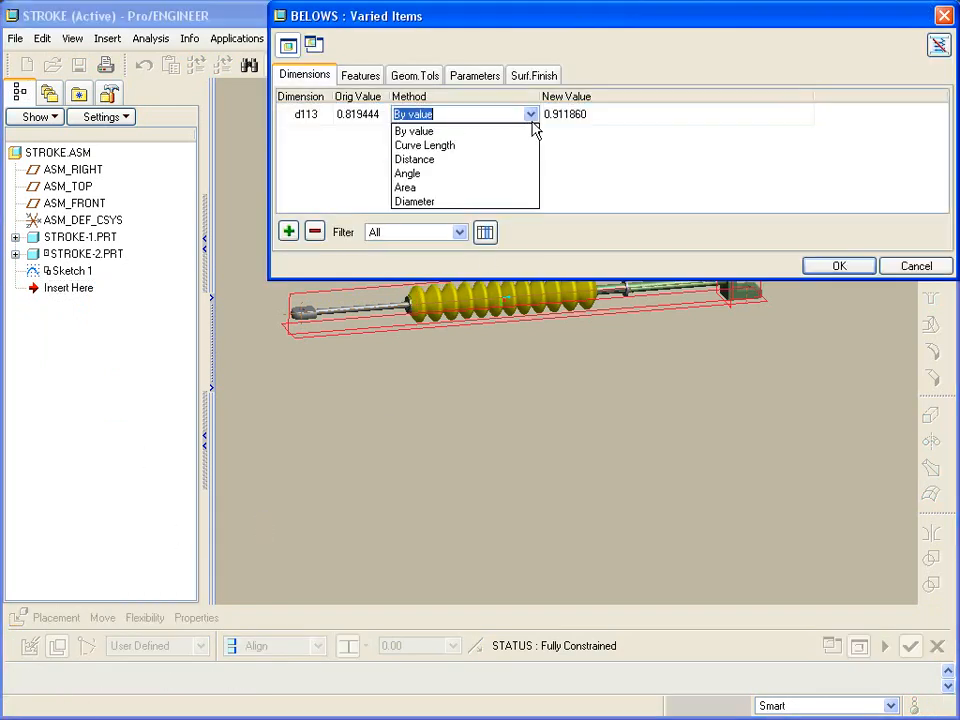
{"action": "left_click", "coordinate": [495, 146]}
{"action": "middle_click_drag", "start_coordinate": [553, 240], "coordinate": [650, 438]}
{"action": "left_click", "coordinate": [650, 438]}
{"action": "middle_click", "coordinate": [688, 369]}
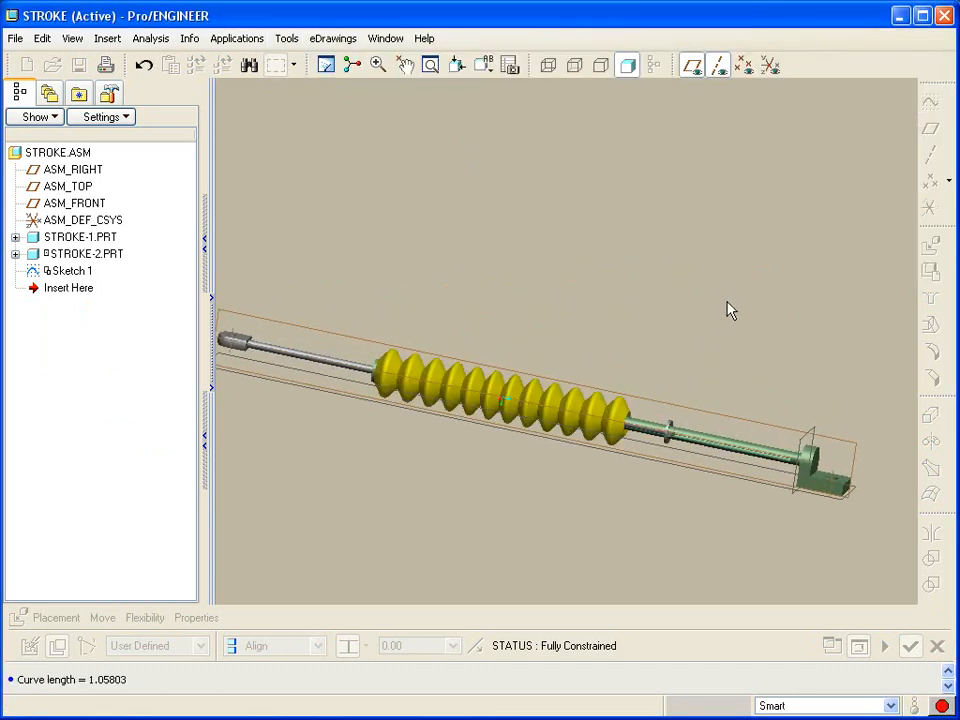
{"action": "left_click", "coordinate": [839, 266]}
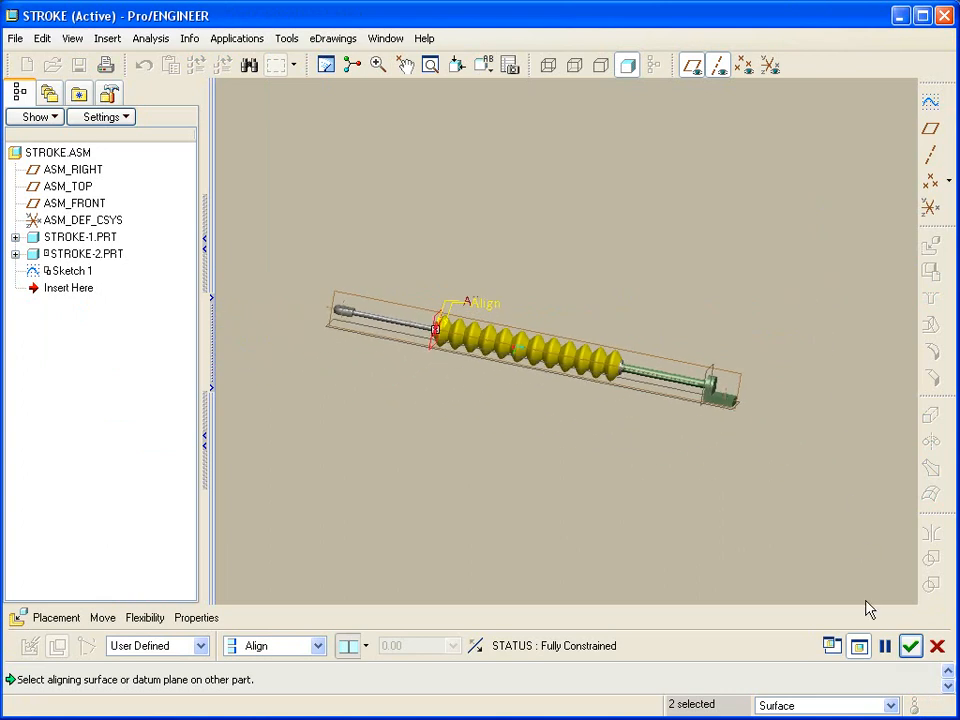
{"action": "left_click", "coordinate": [910, 645]}
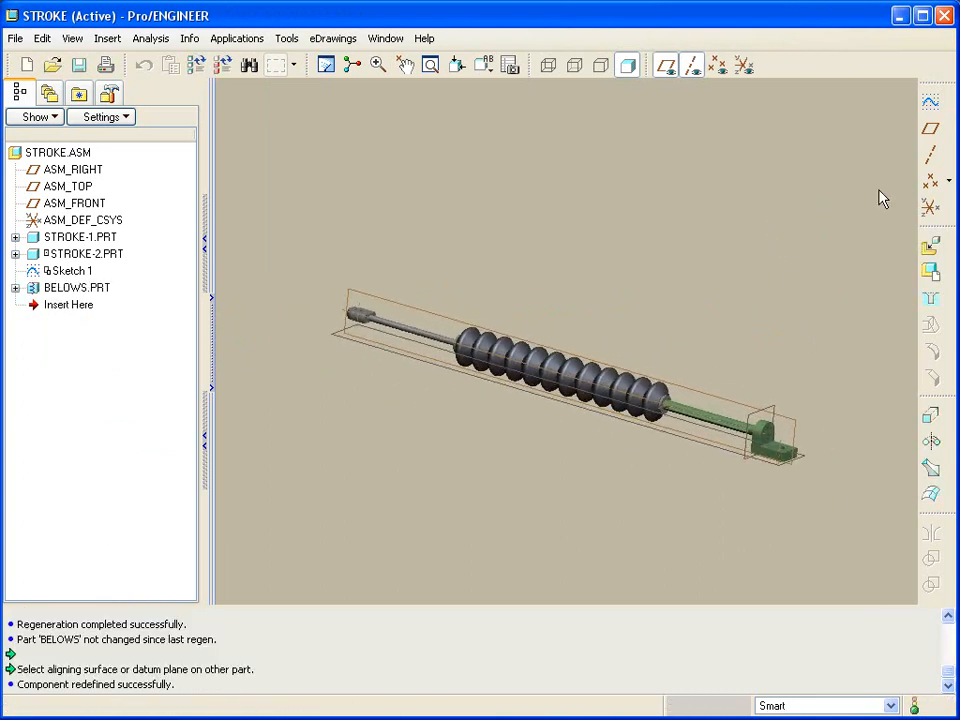
Hide the axes and datum planes, and slide STROKE-2 inwards towards the bellows, regenerating the assembly.
{"action": "left_click", "coordinate": [692, 65]}
{"action": "left_click", "coordinate": [665, 65]}
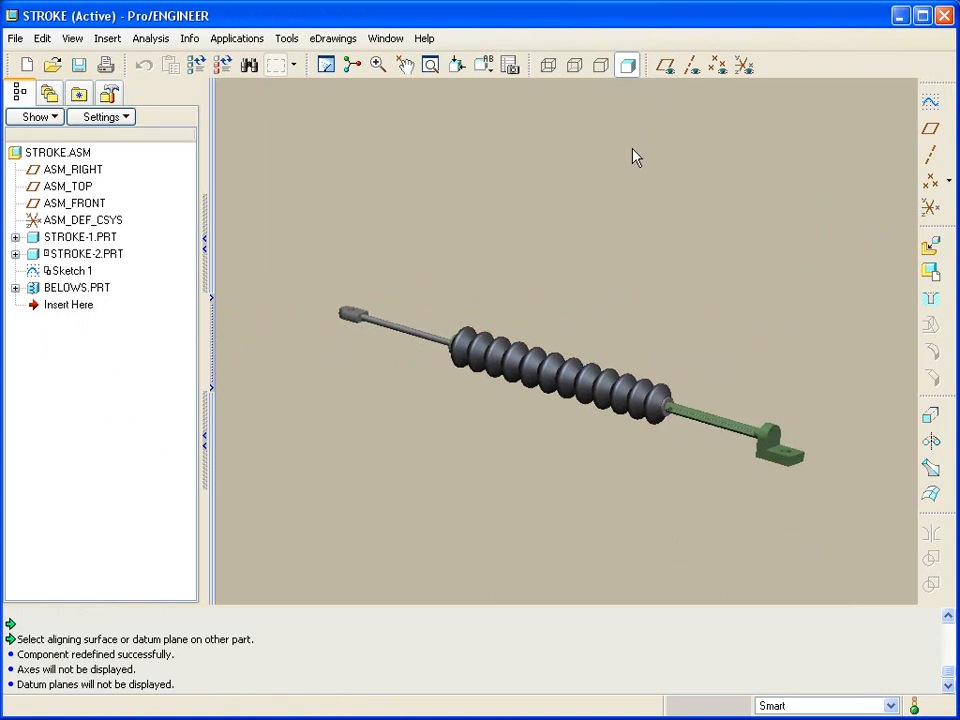
{"action": "left_click", "coordinate": [405, 66]}
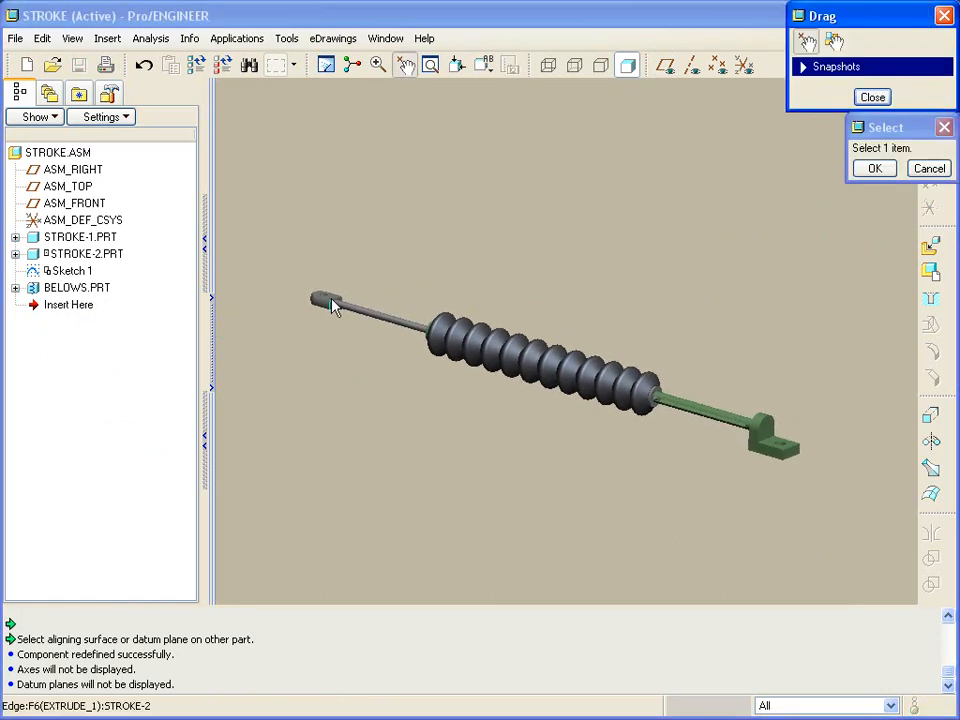
{"action": "left_click", "coordinate": [330, 298]}
{"action": "left_click", "coordinate": [368, 307]}
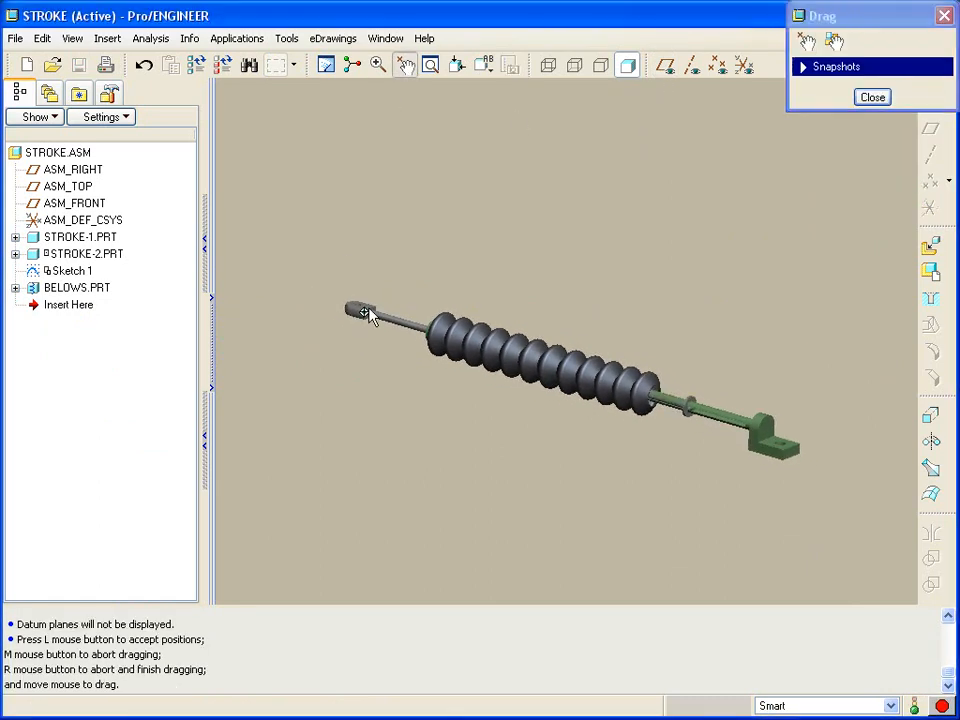
{"action": "middle_click", "coordinate": [447, 254]}
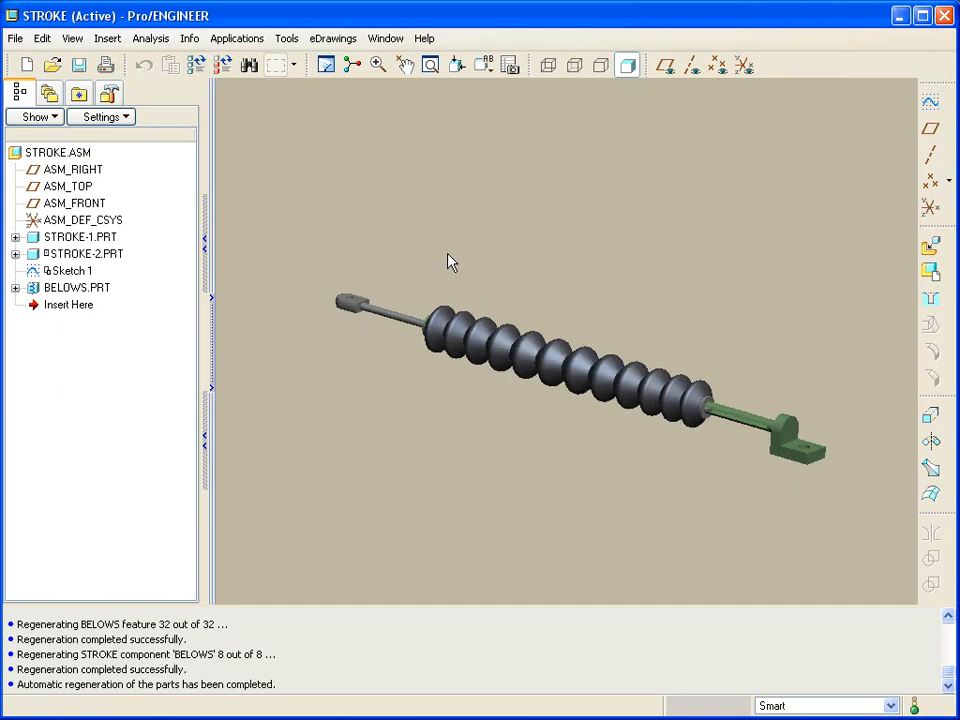
Slide STROKE-2 back outwards away from the bellows and regenerate the assembly.
{"action": "left_click", "coordinate": [405, 66]}
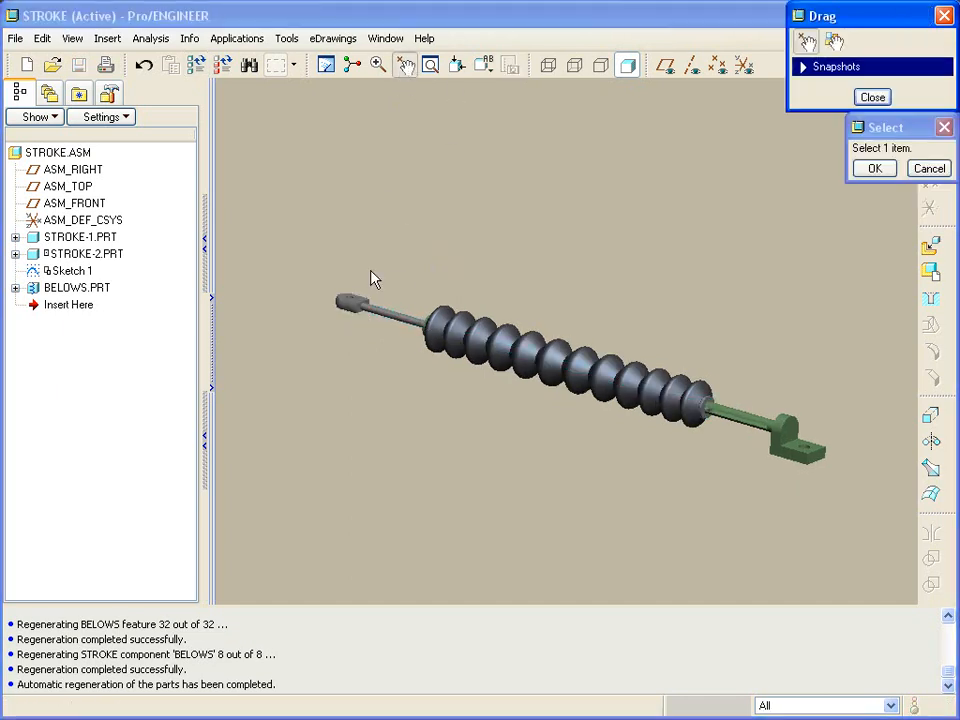
{"action": "left_click", "coordinate": [363, 304]}
{"action": "left_click", "coordinate": [317, 291]}
{"action": "middle_click", "coordinate": [393, 236]}
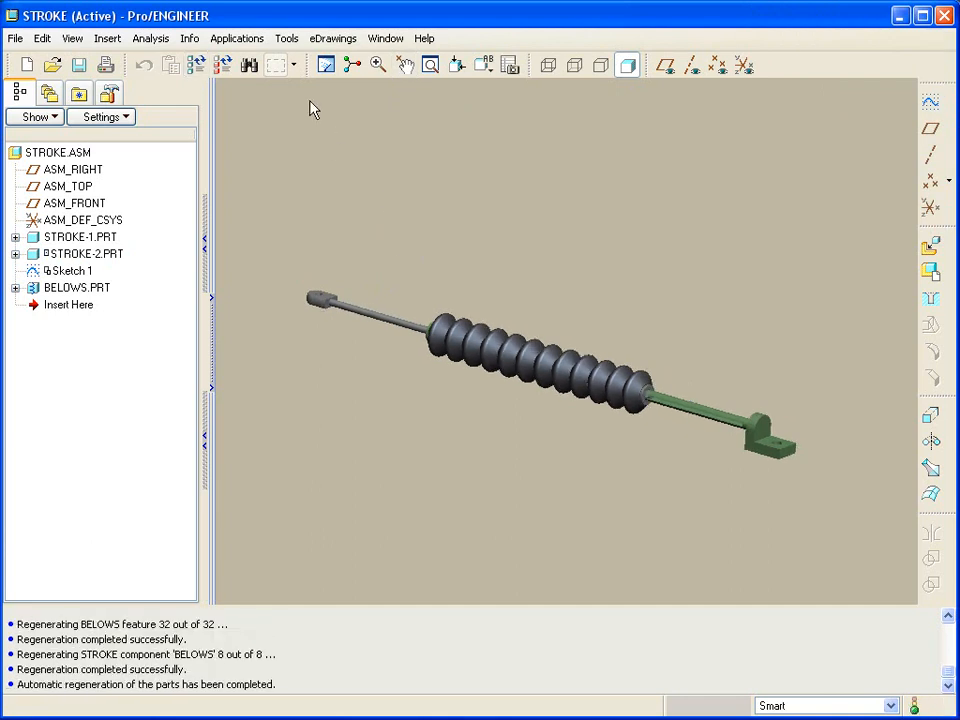
Switch to the CABINET.ASM window and regenerate the cabinet assembly.
{"action": "left_click", "coordinate": [386, 40]}
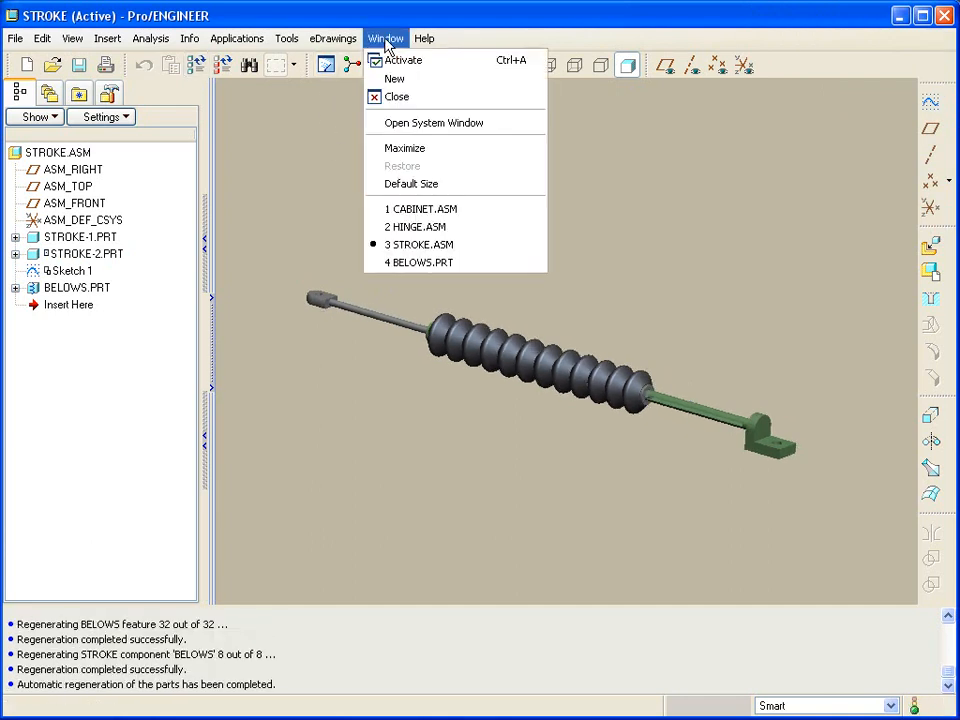
{"action": "left_click", "coordinate": [440, 212]}
{"action": "middle_click_drag", "start_coordinate": [785, 490], "coordinate": [797, 500]}
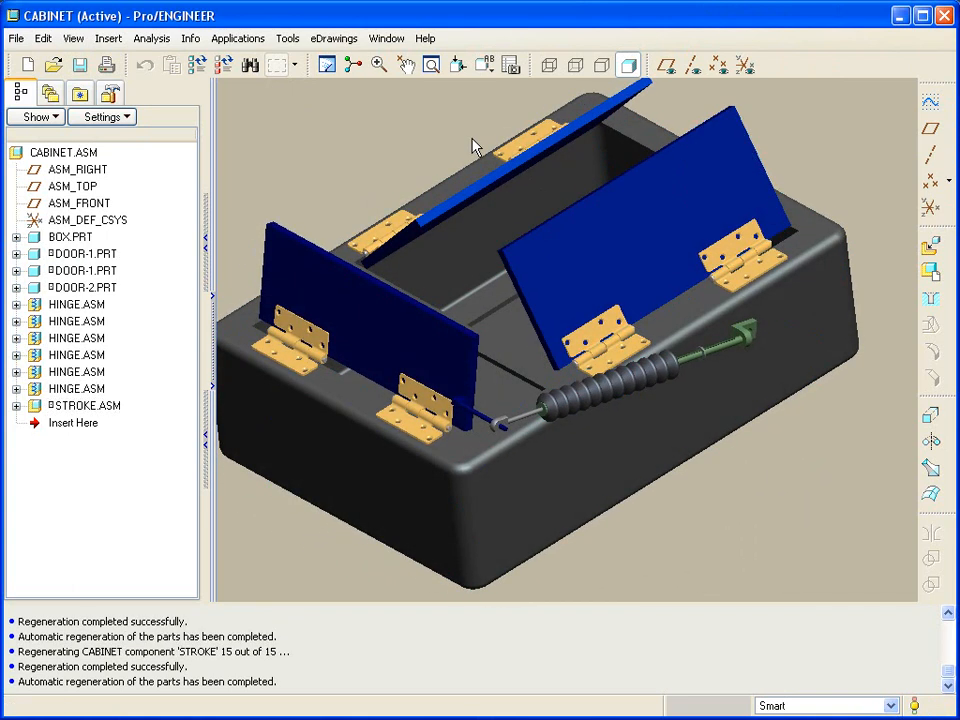
Swing the front door connected to the stroke and the two long side doors further closed over the cabinet box.
{"action": "left_click", "coordinate": [405, 68]}
{"action": "left_click", "coordinate": [280, 232]}
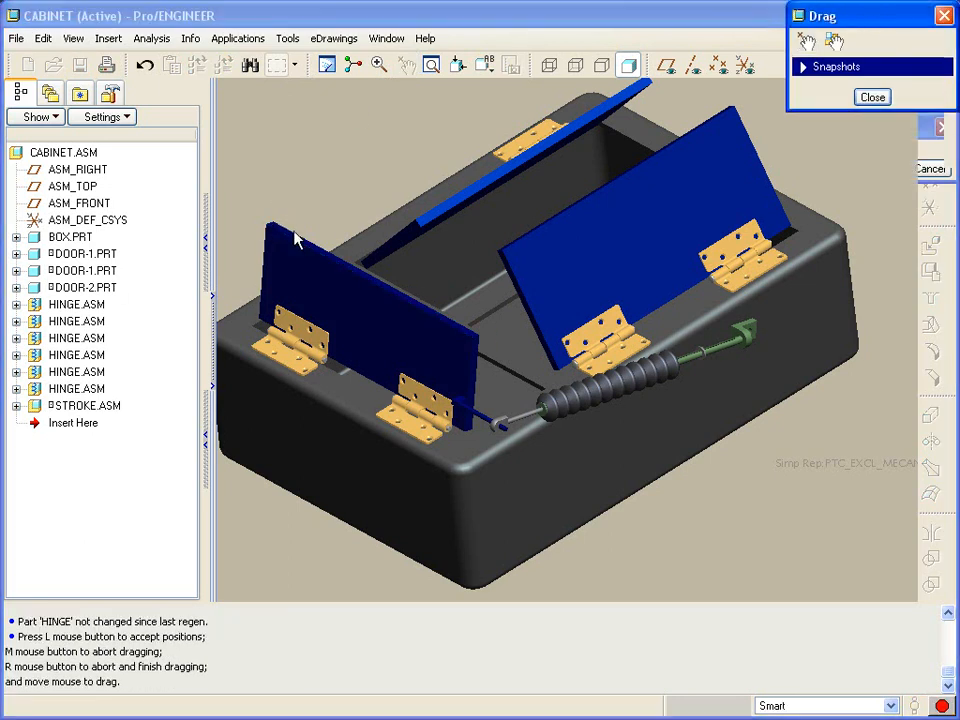
{"action": "left_click", "coordinate": [330, 240]}
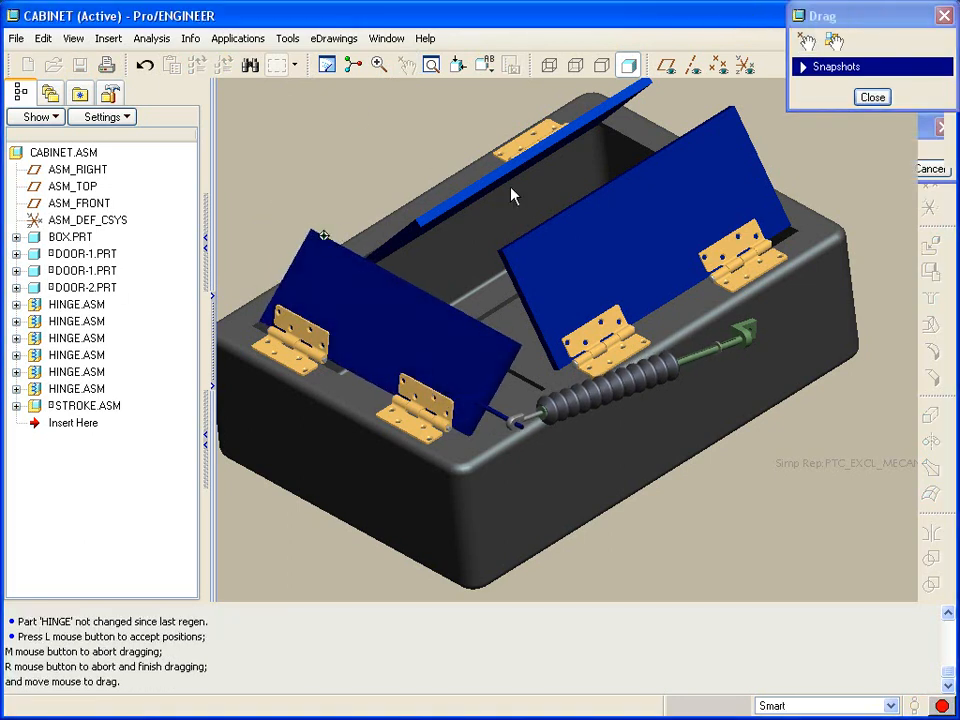
{"action": "left_click", "coordinate": [530, 235]}
{"action": "left_click", "coordinate": [460, 210]}
{"action": "left_click", "coordinate": [470, 225]}
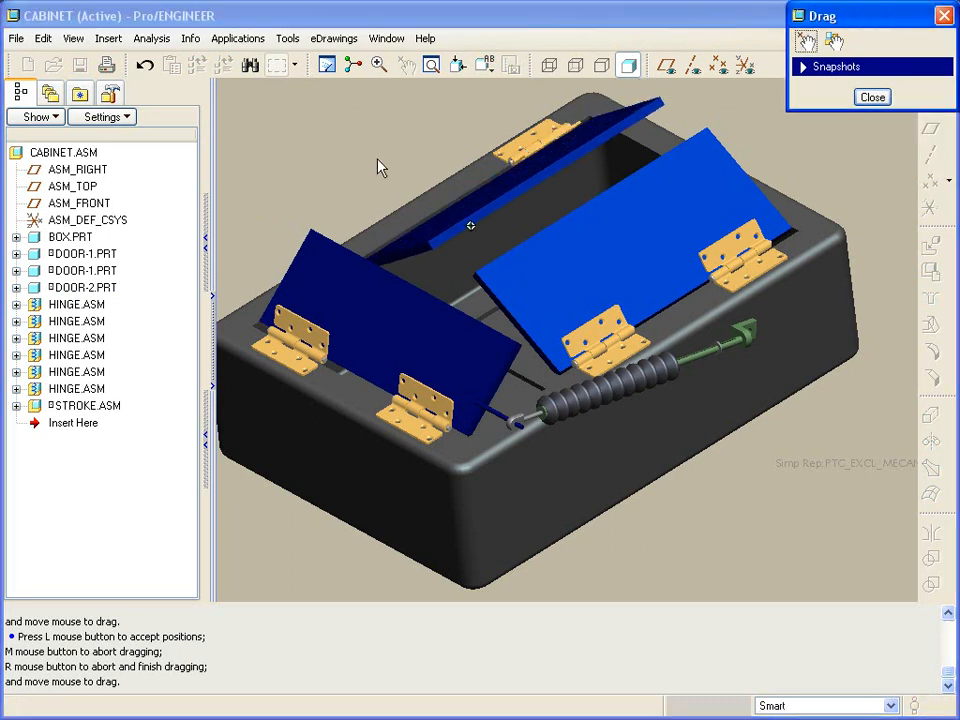
{"action": "left_click", "coordinate": [870, 100]}
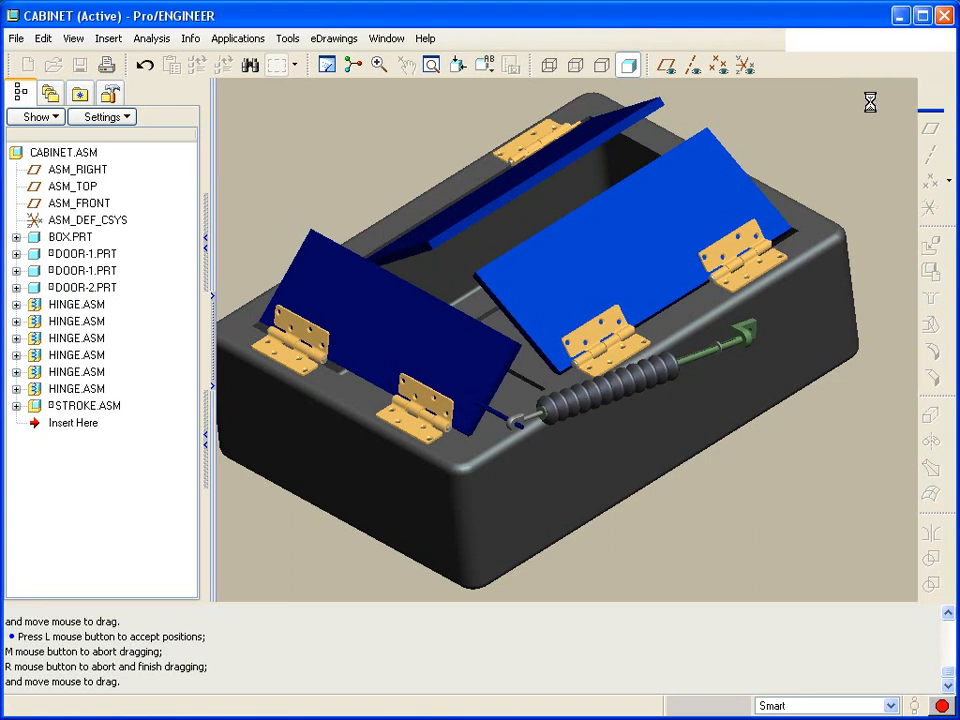